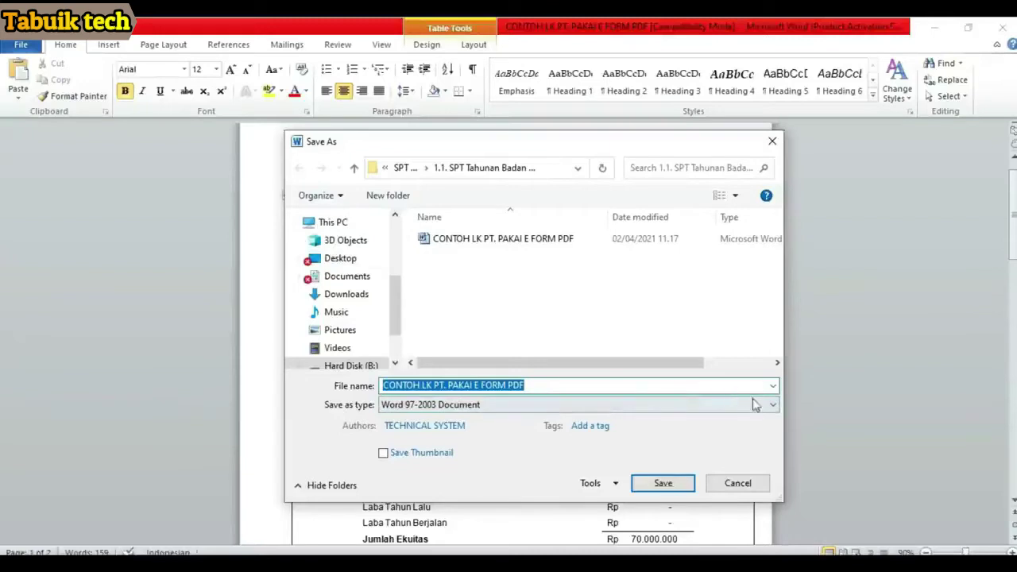
- Export the Word report as PDF 'CONTOH LK PT. PAKAI E FORM PDF 2020', opening it after publishing
left_click(757, 404)
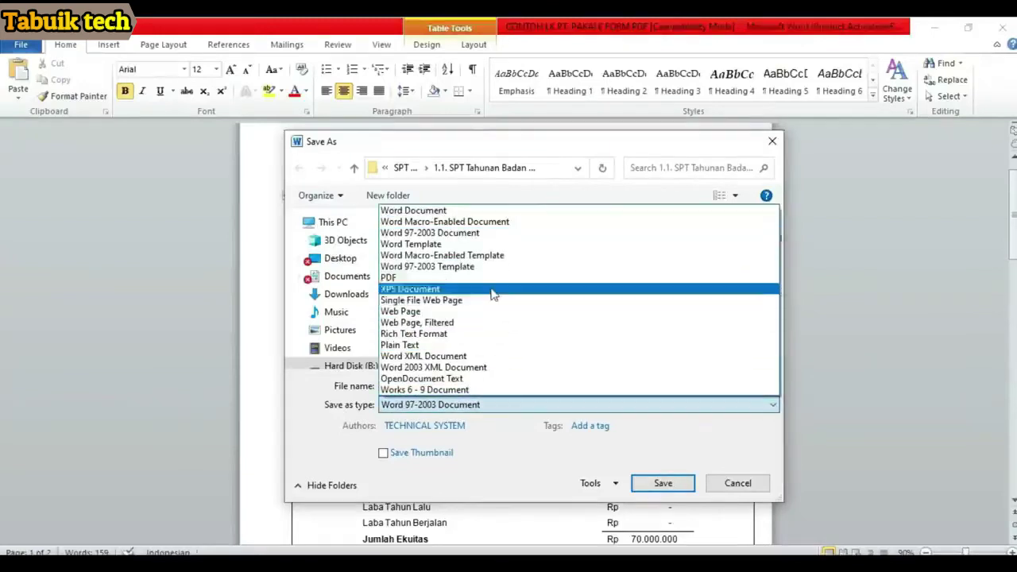
left_click(461, 280)
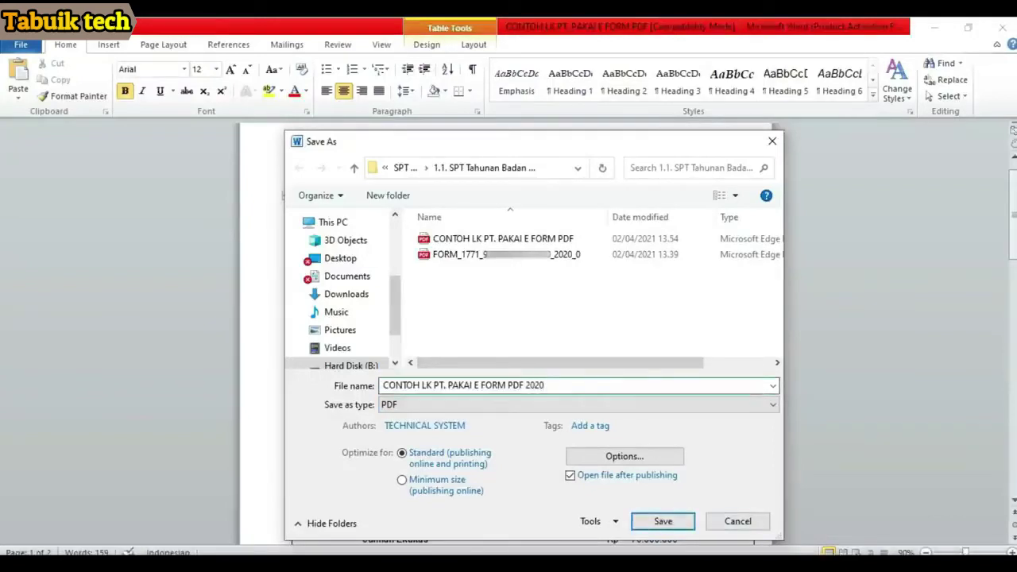
left_click(663, 521)
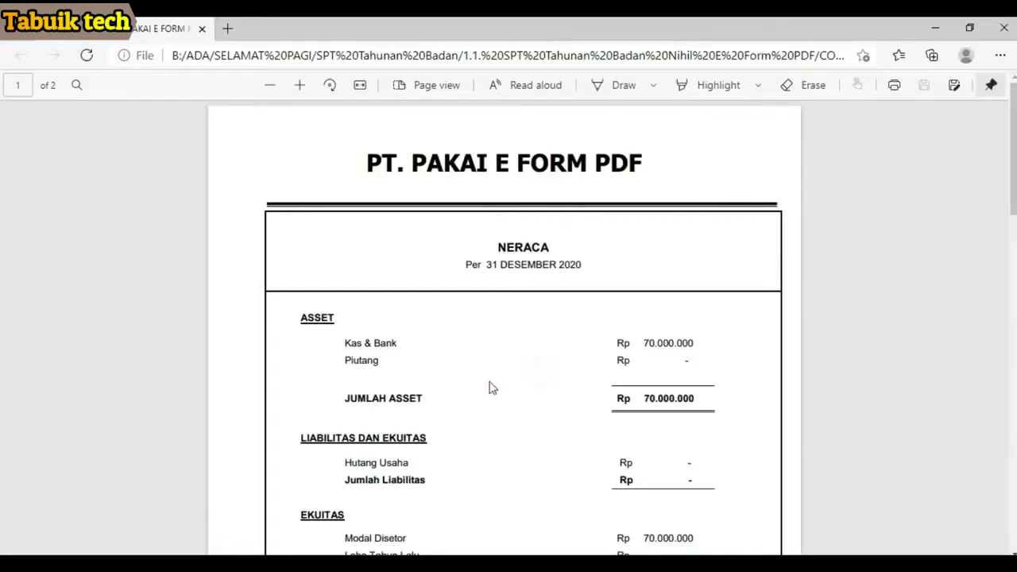
- Scroll through the balance sheet and profit-and-loss pages of the exported PDF in Edge
left_click_drag(1014, 189, 1014, 461)
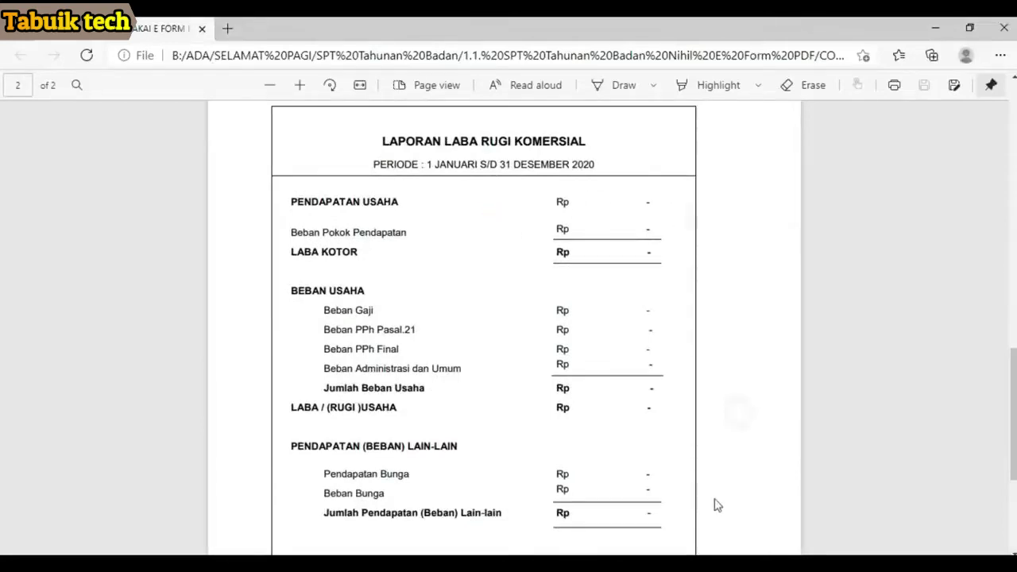
left_click_drag(1014, 449, 1014, 131)
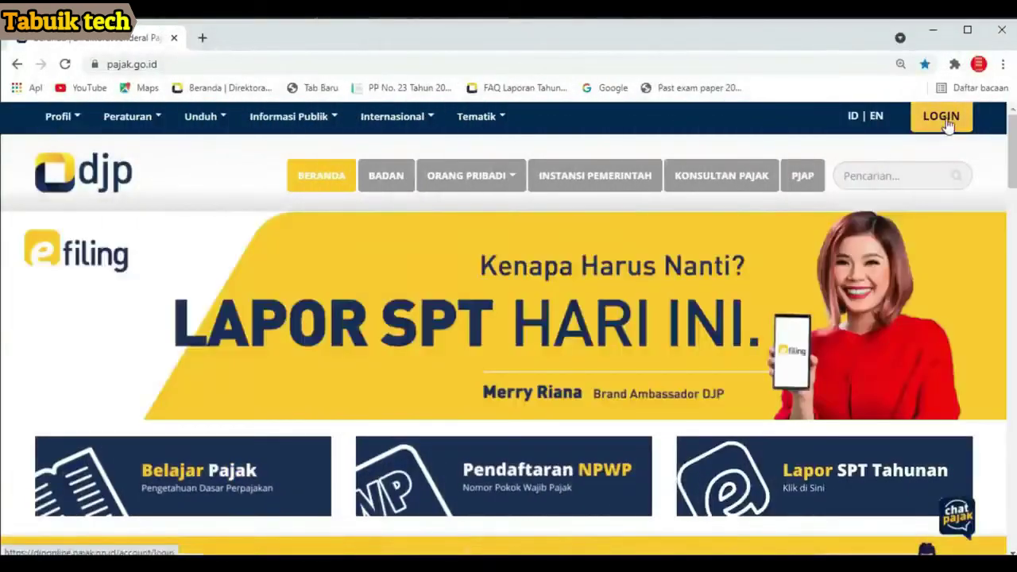
- On the DJP Online sign-in page, dismiss the e-Form popup and enter the NPWP and password
left_click(946, 122)
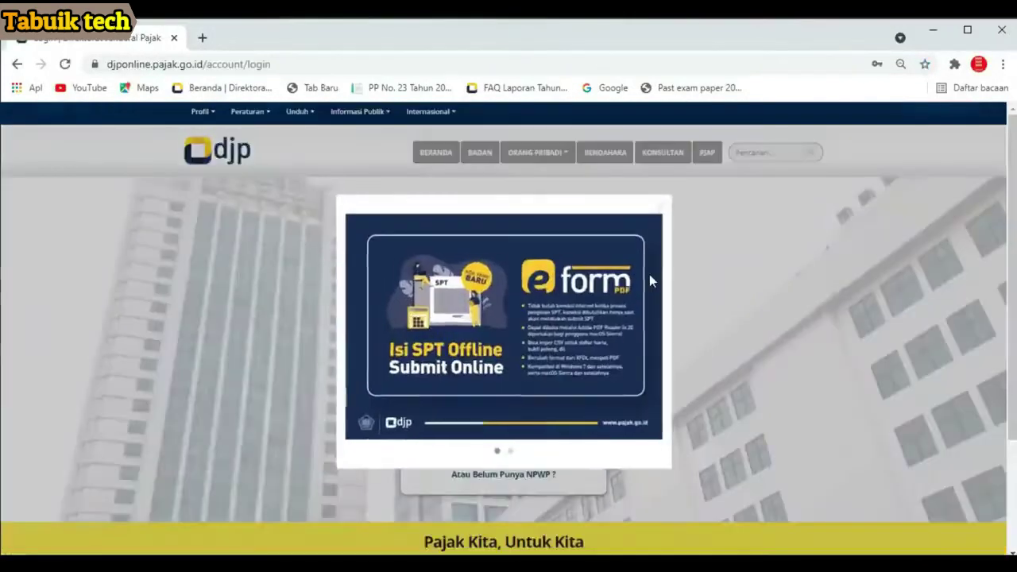
left_click(660, 209)
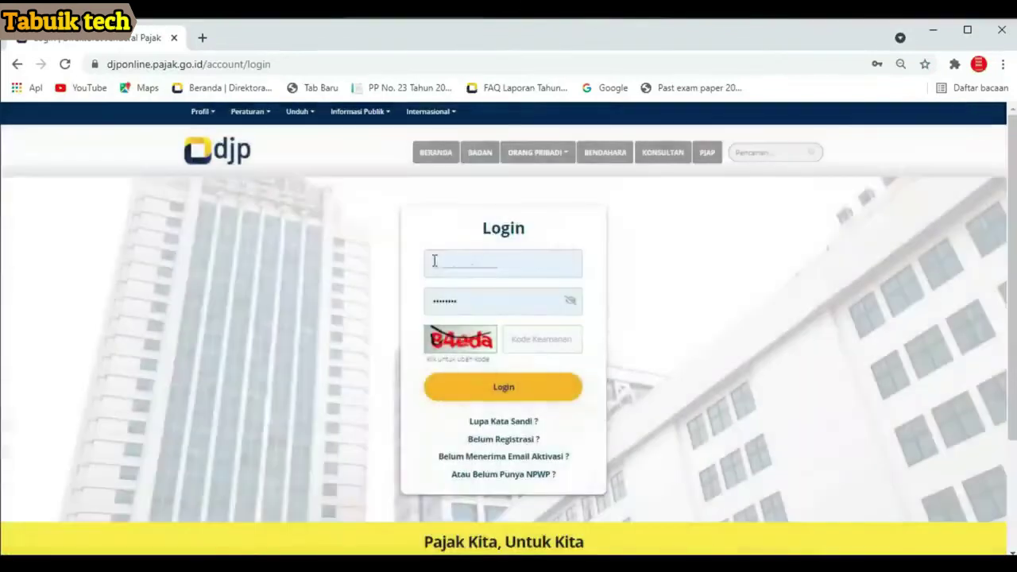
left_click(434, 262)
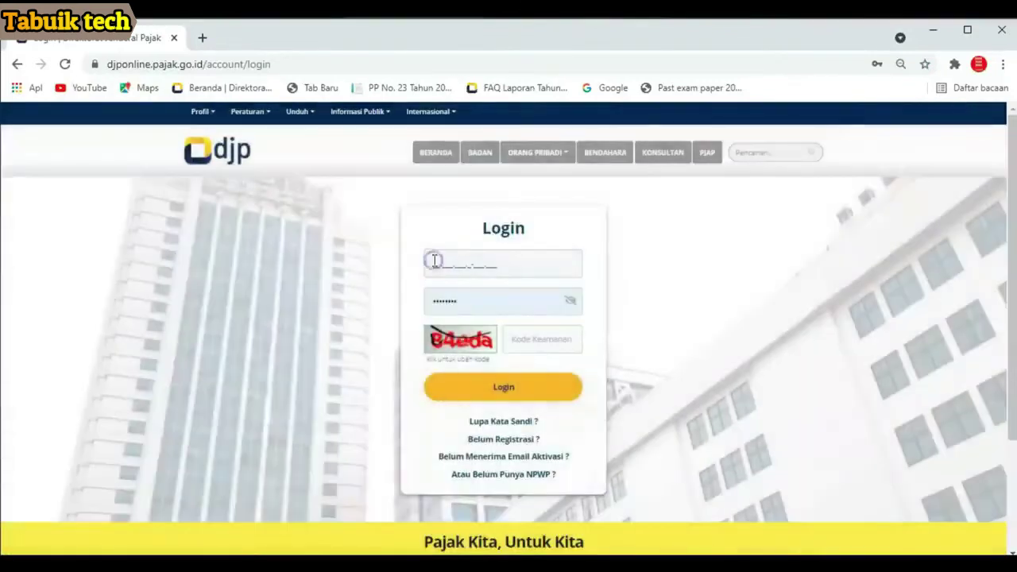
key("Tab")
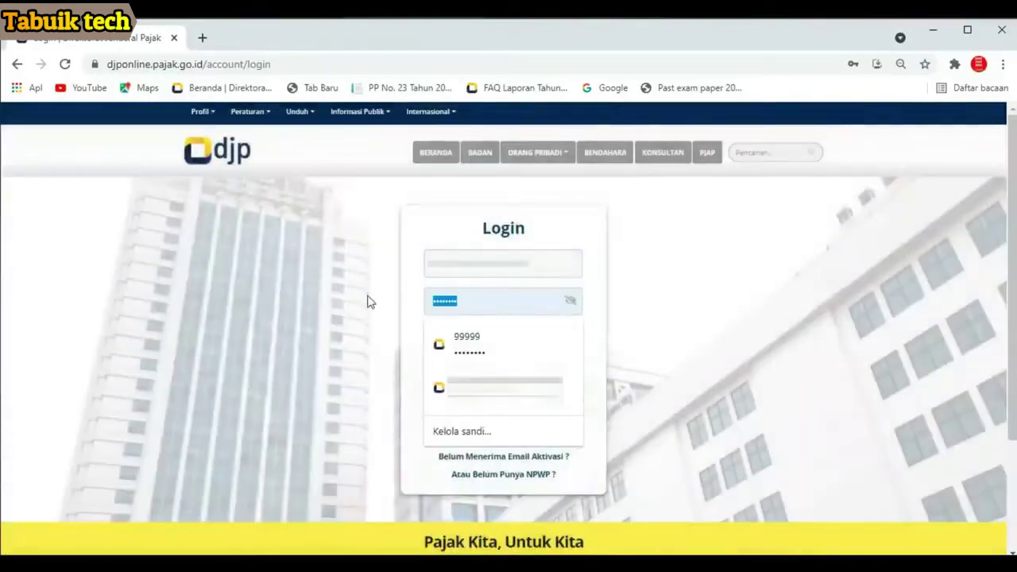
type("a")
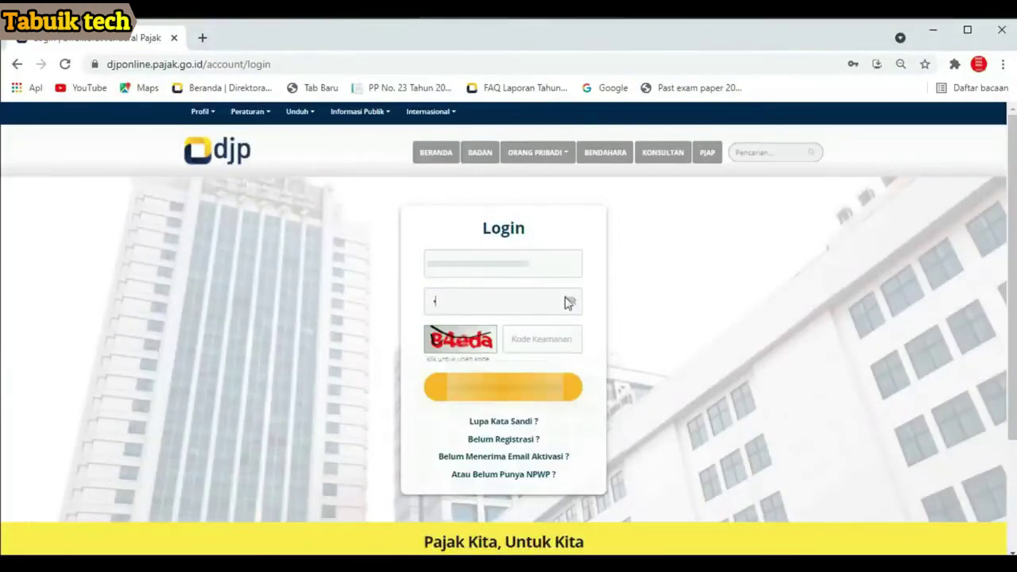
left_click(570, 302)
left_click(570, 305)
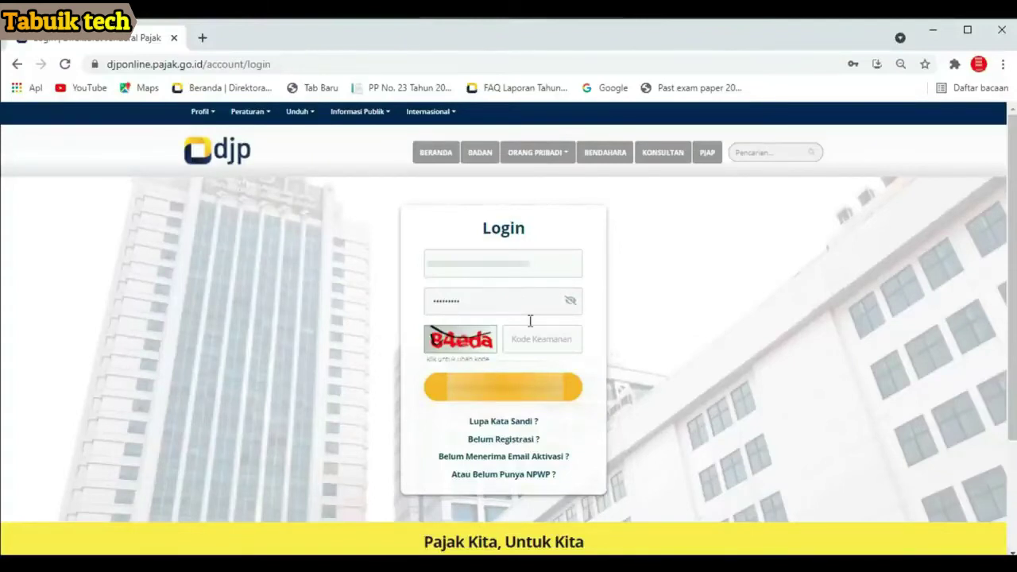
- Refresh the security code image, enter the code, and log in
left_click(477, 347)
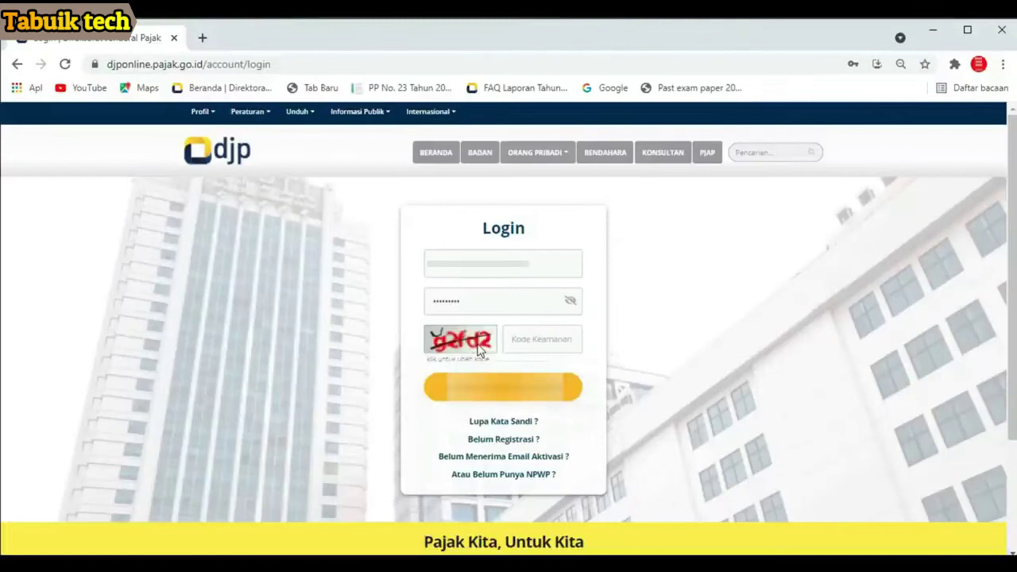
left_click(527, 339)
type("g2fd2")
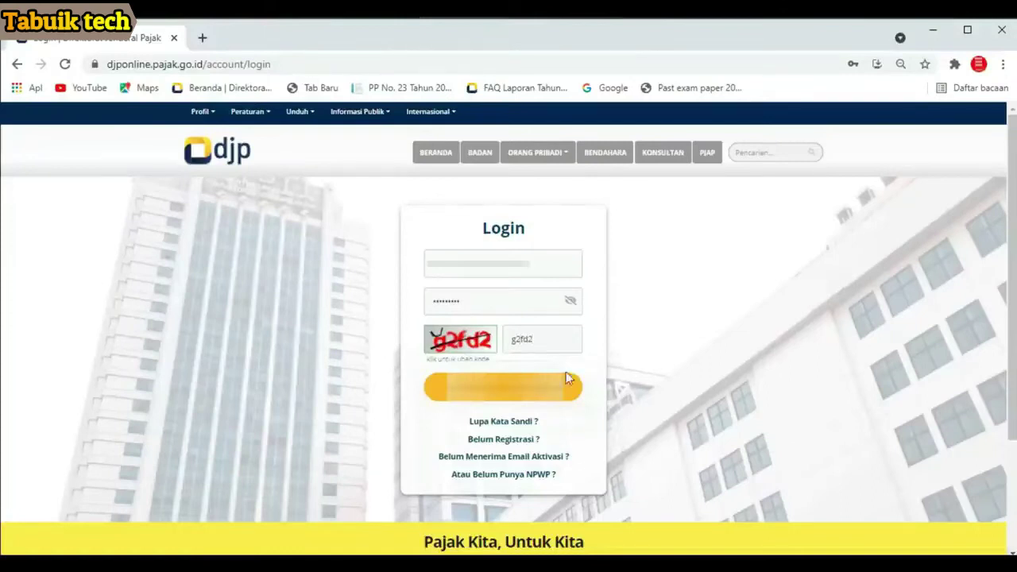
left_click(569, 379)
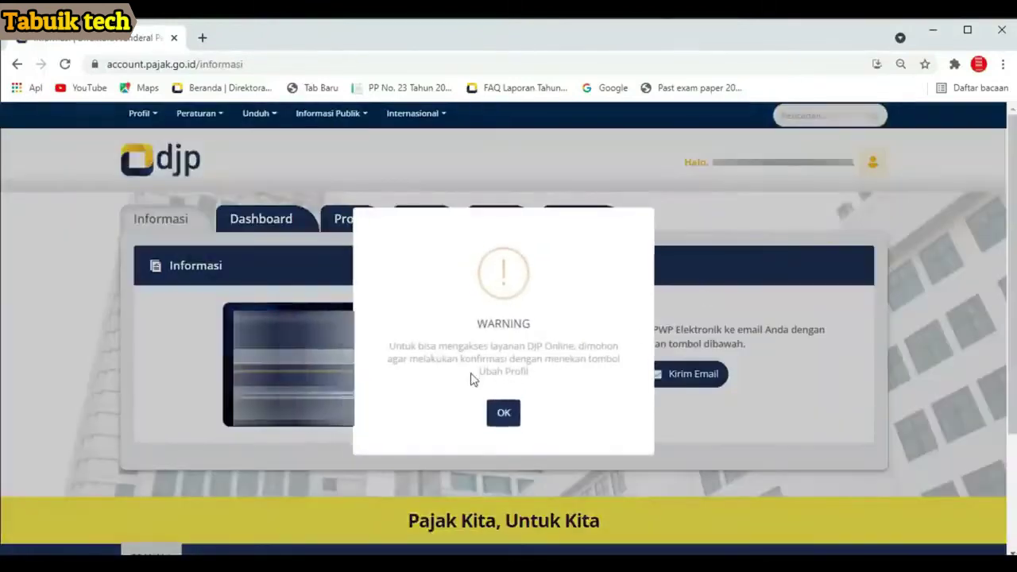
- Acknowledge the warning and submit the Ubah Profil update, confirming with Ya
left_click(504, 410)
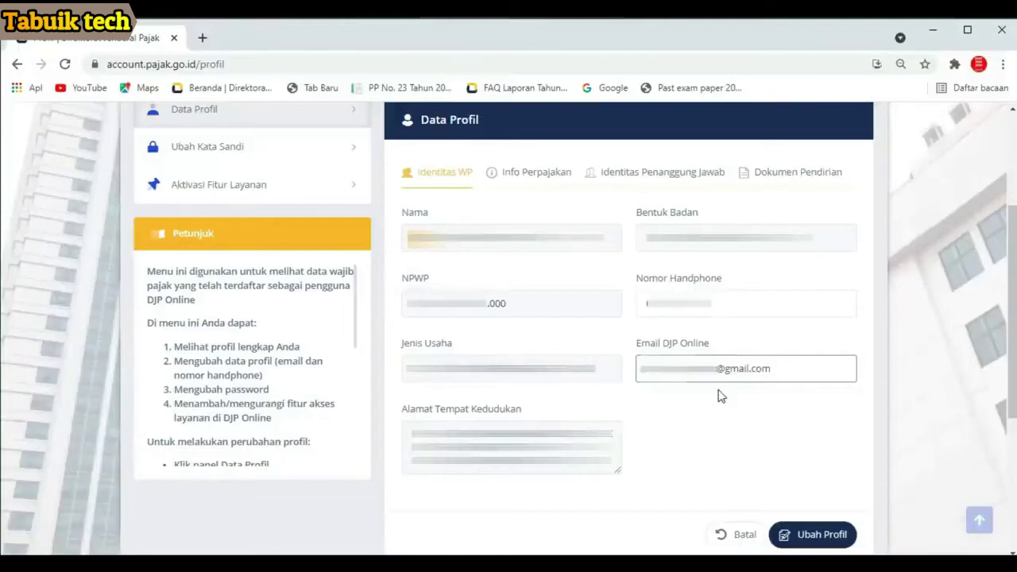
left_click(827, 537)
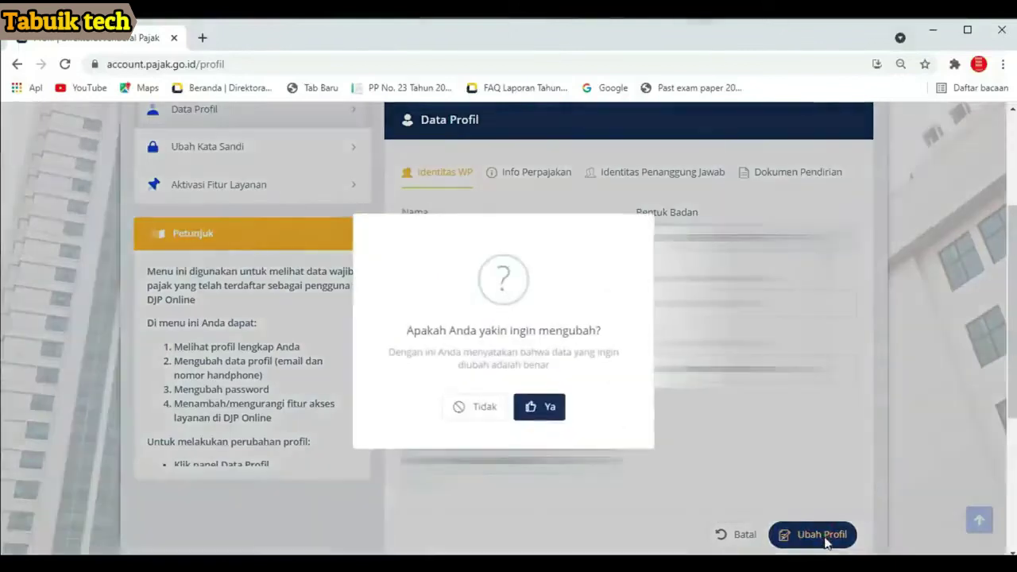
left_click(556, 412)
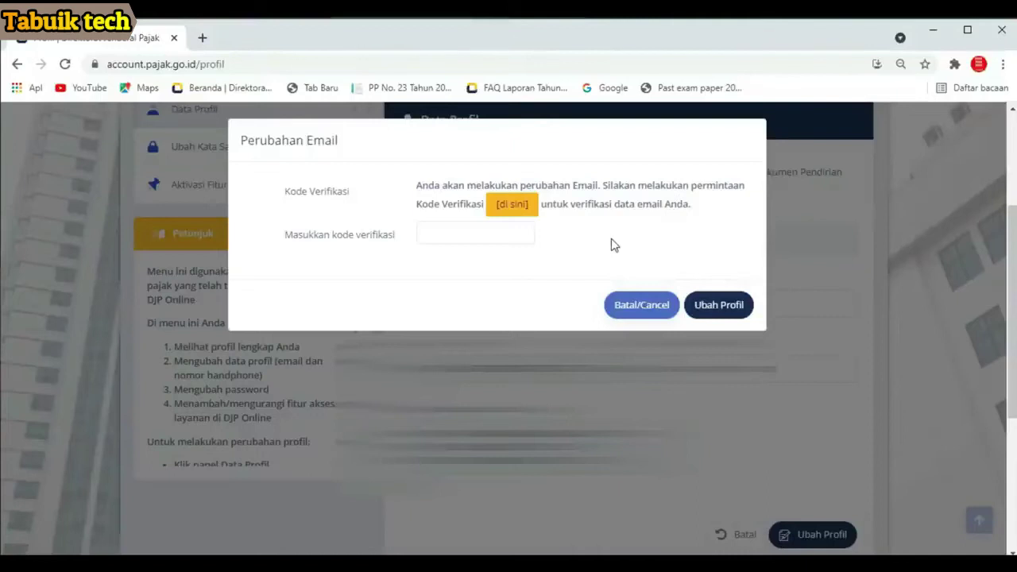
- Request a verification code, enter it, and confirm the profile update as successful
left_click(525, 208)
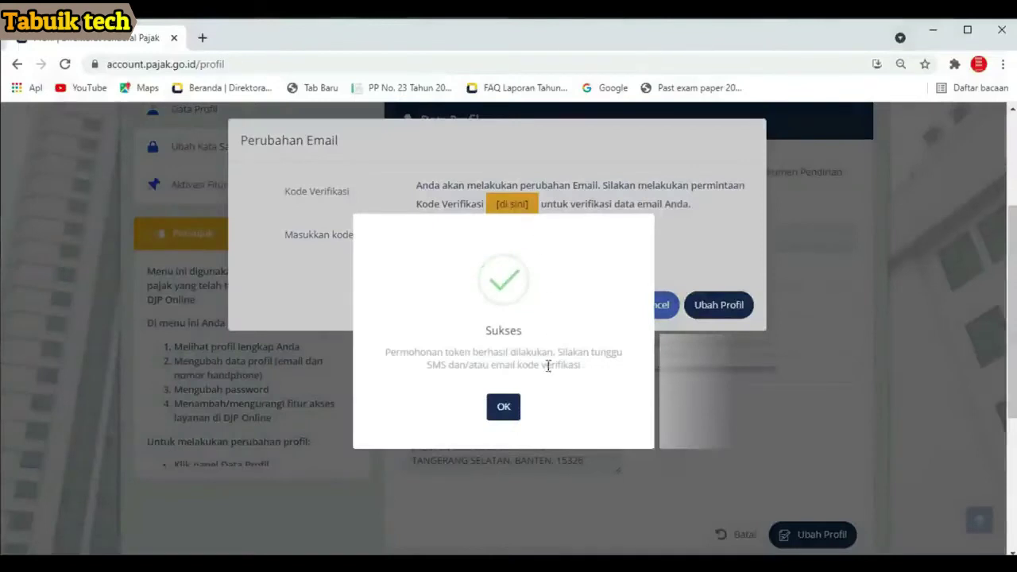
left_click(504, 407)
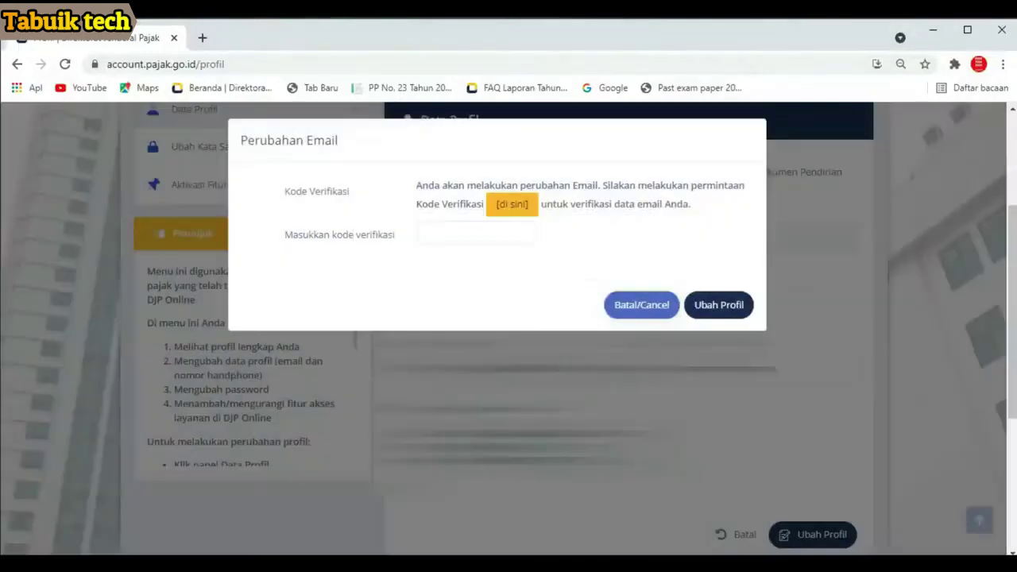
left_click(487, 232)
left_click(589, 245)
left_click(438, 232)
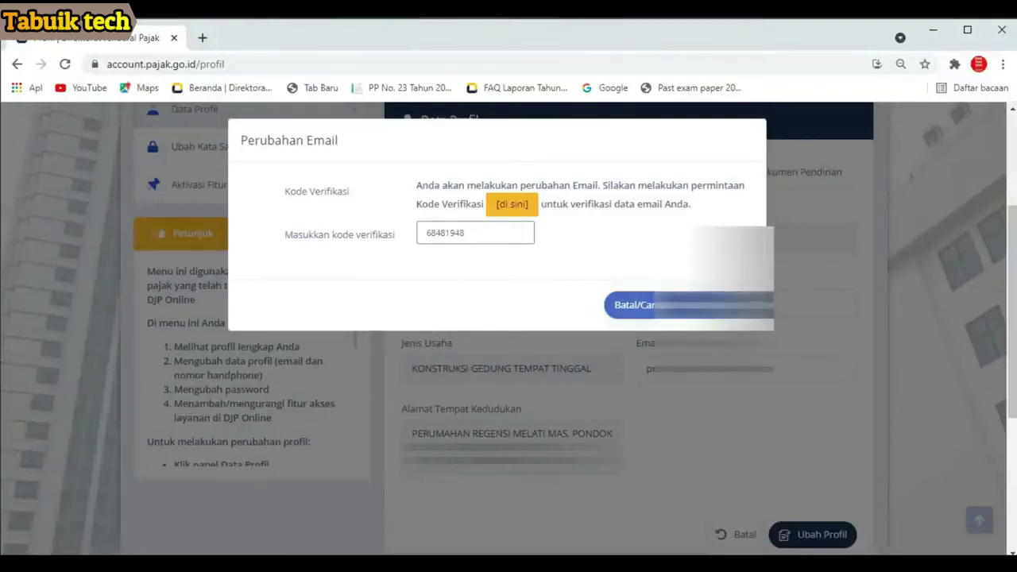
left_click(714, 306)
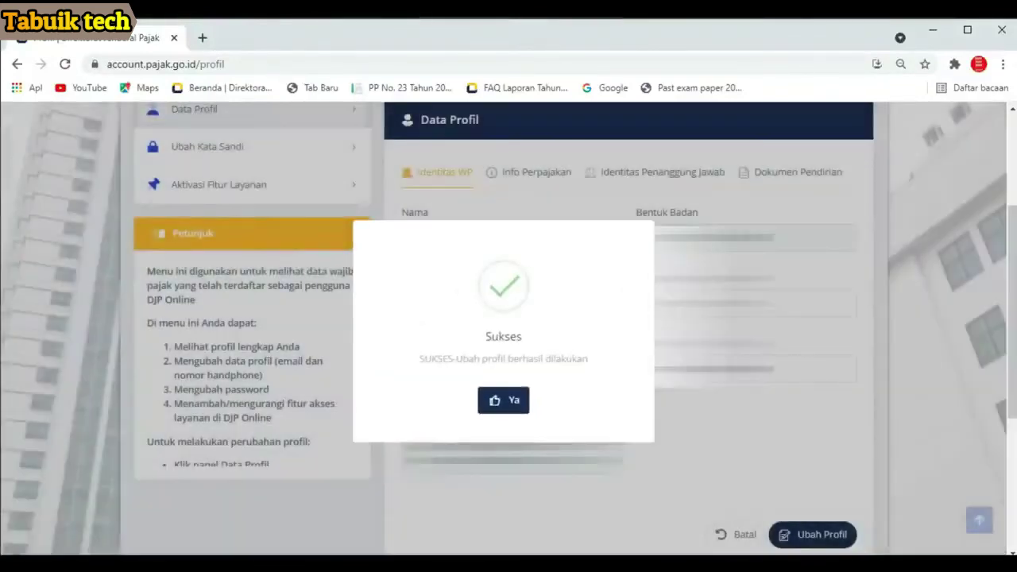
left_click(517, 404)
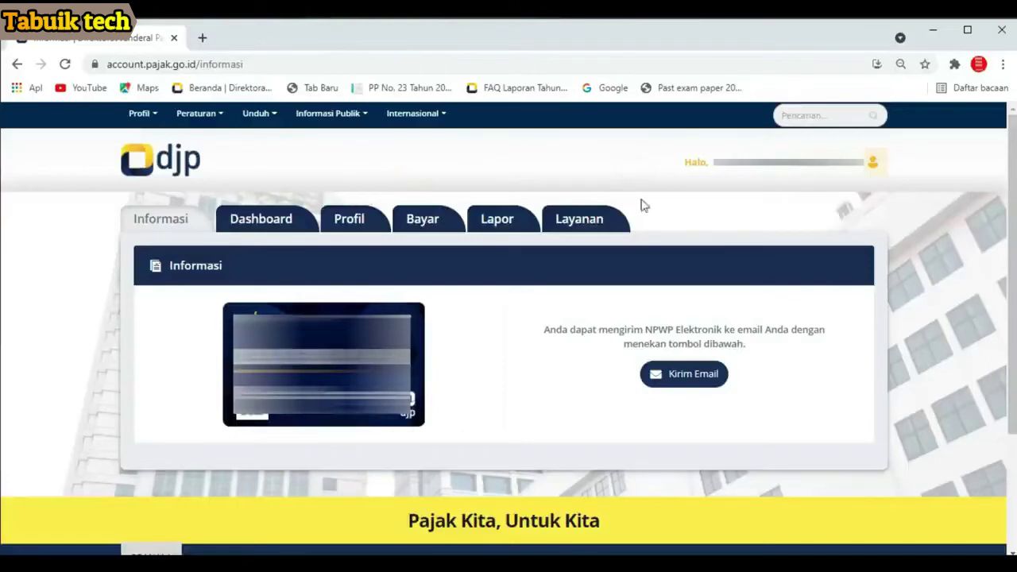
- From the Lapor section, launch PDF e-Form (Versi Baru) to show the SPT archive
left_click(486, 220)
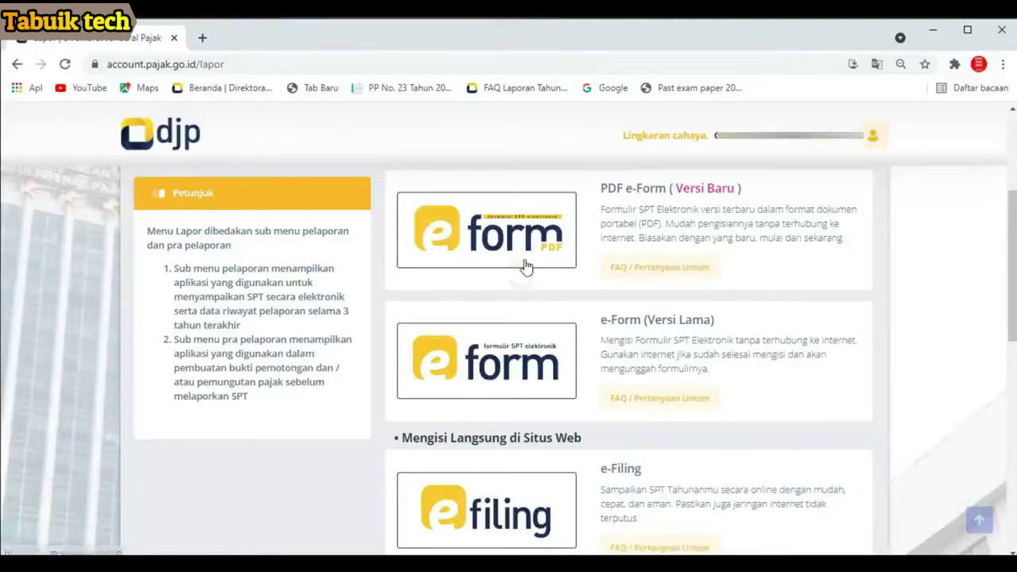
left_click(524, 251)
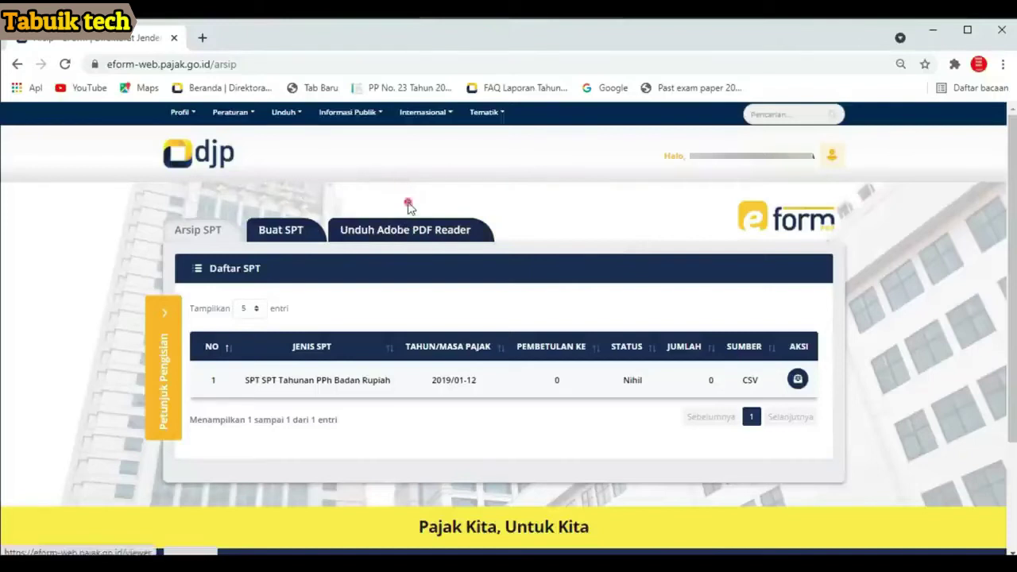
- In the Unduh Adobe PDF Reader section, go to the Acrobat Reader DC download page
left_click(400, 238)
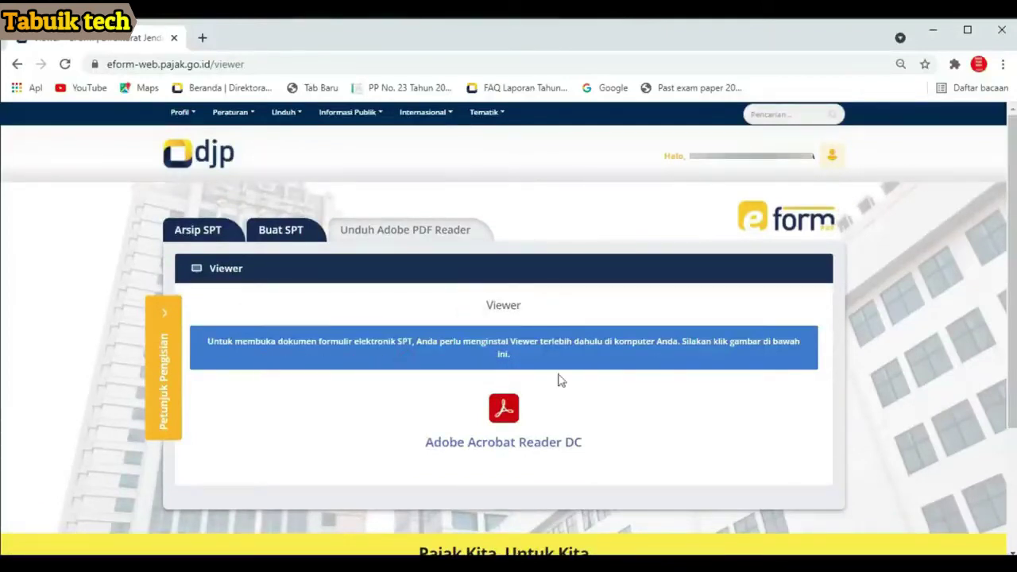
left_click(634, 367)
left_click(538, 410)
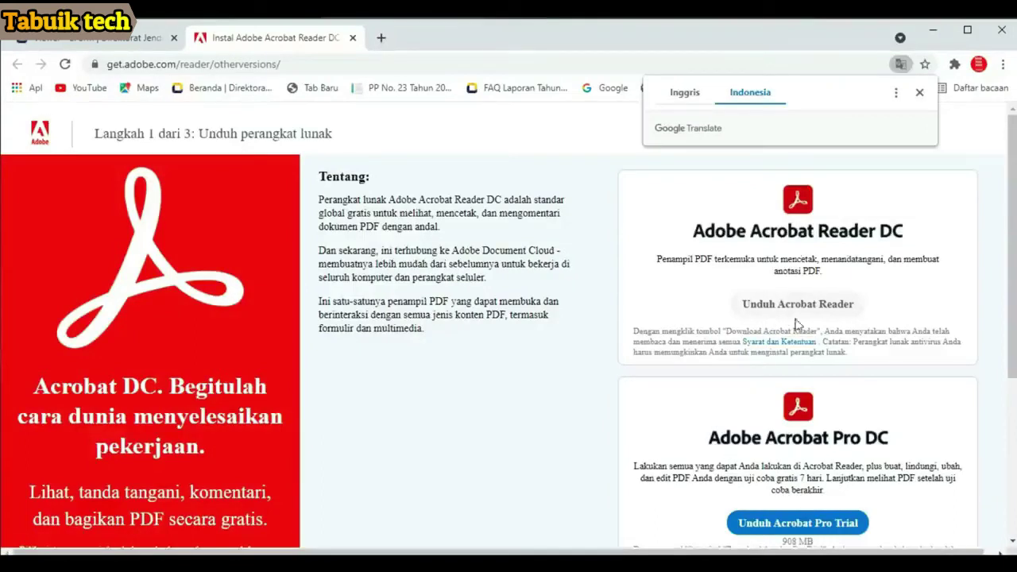
- Dismiss the translation offer and pick Windows 10, English, and Reader DC 2021.001.20145 for download
left_click(920, 299)
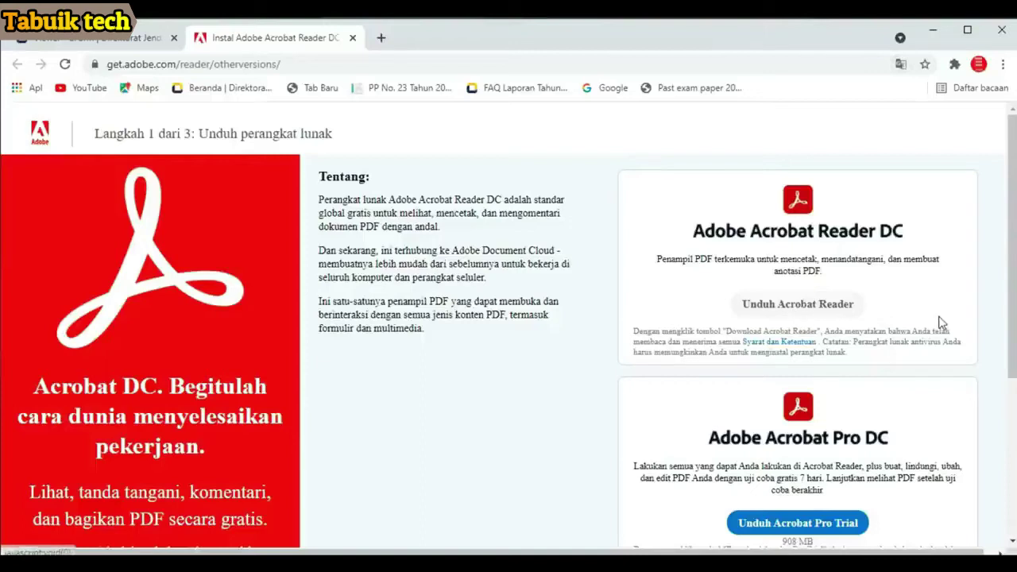
left_click_drag(1012, 298, 1012, 310)
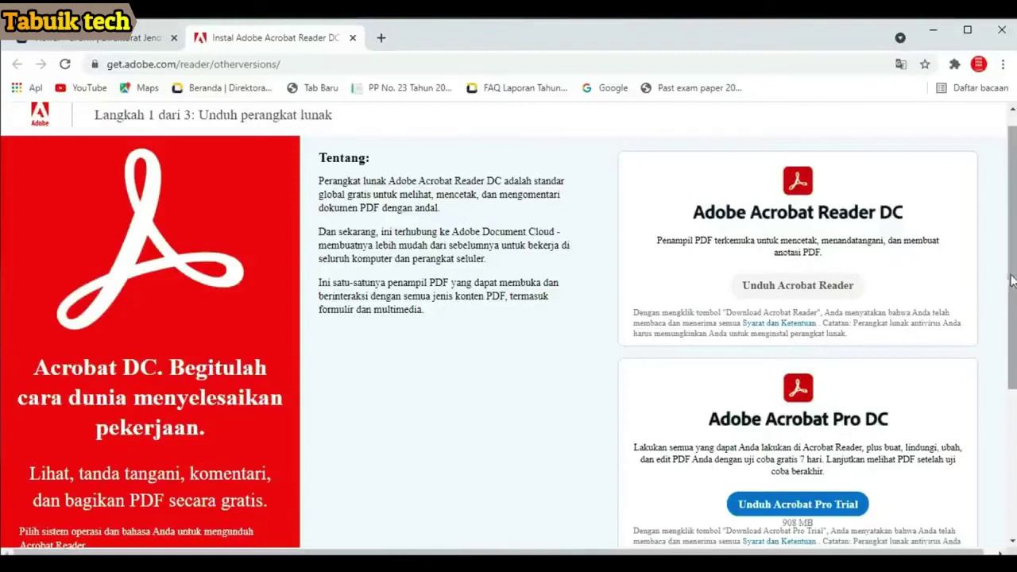
left_click_drag(1012, 282, 1013, 367)
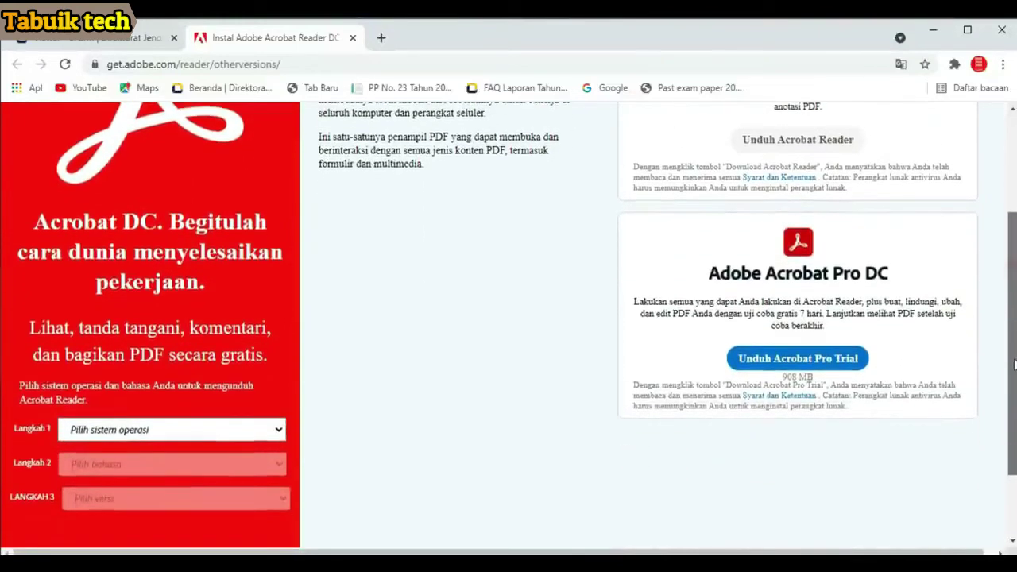
left_click(277, 433)
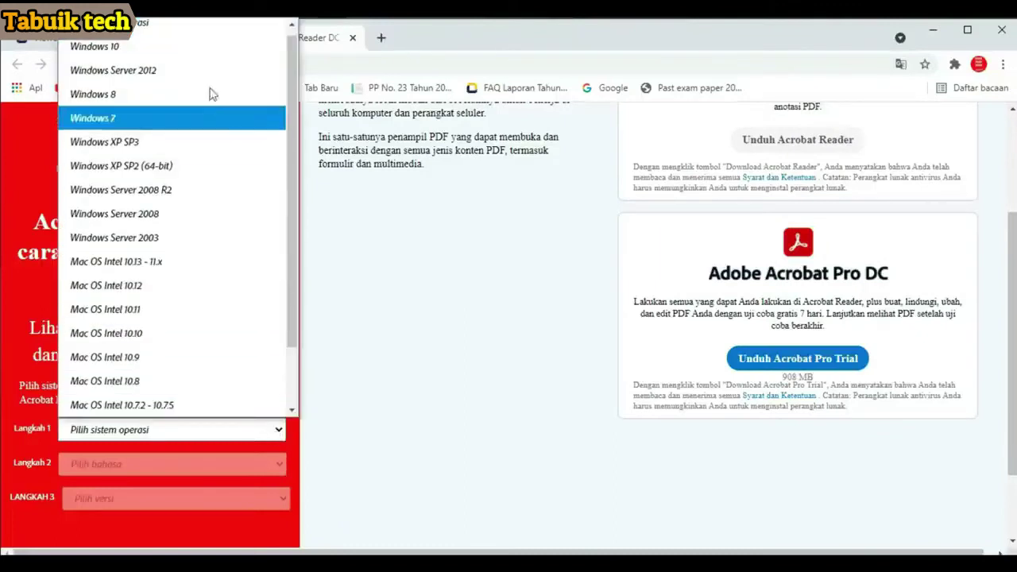
left_click(213, 53)
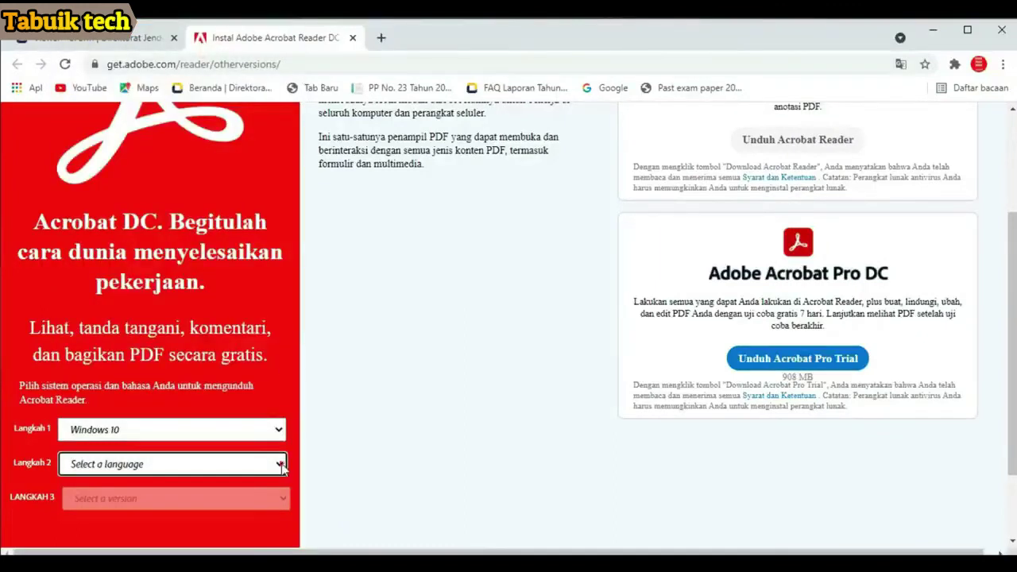
left_click(280, 464)
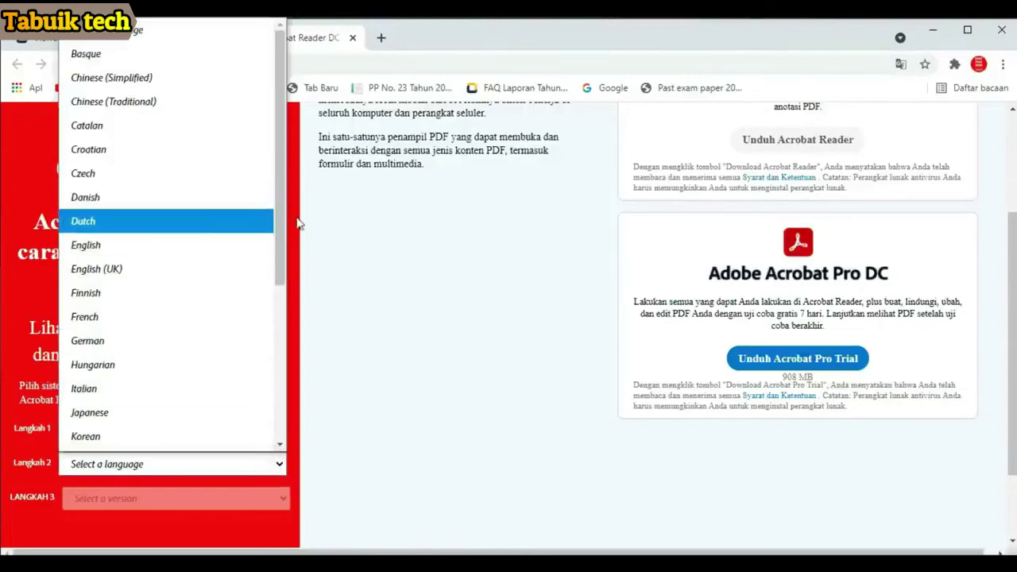
left_click(246, 243)
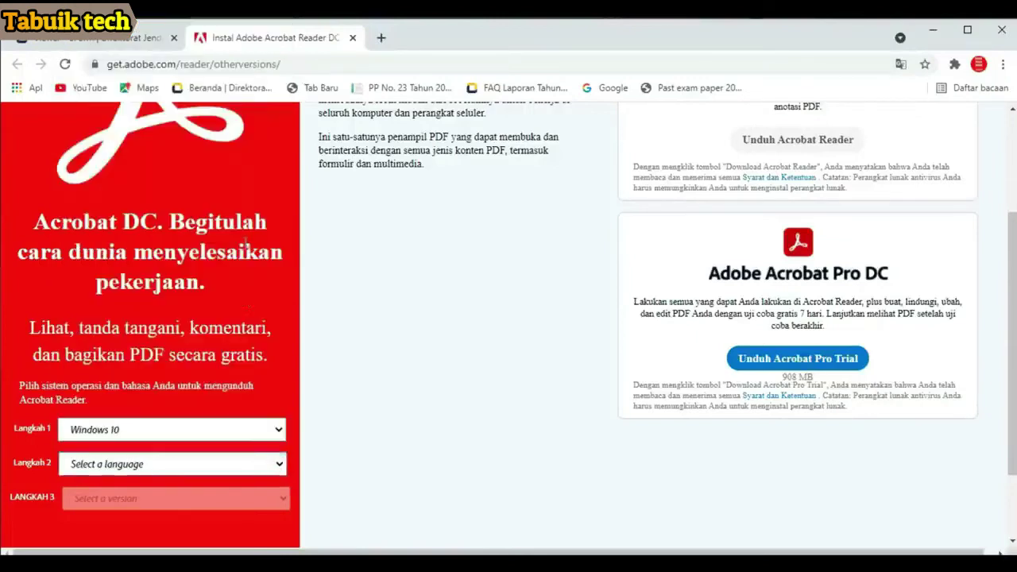
left_click(282, 498)
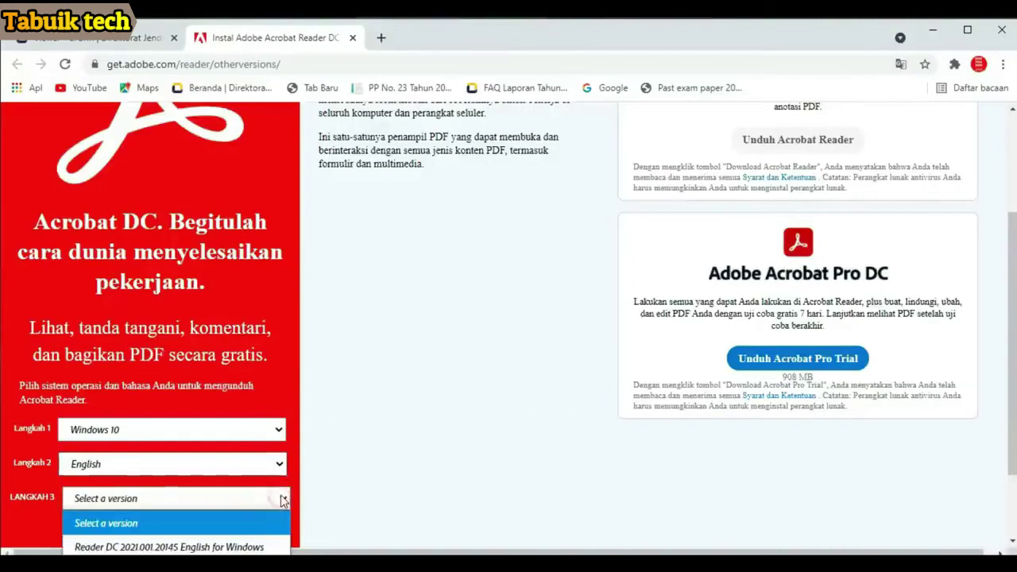
left_click(261, 548)
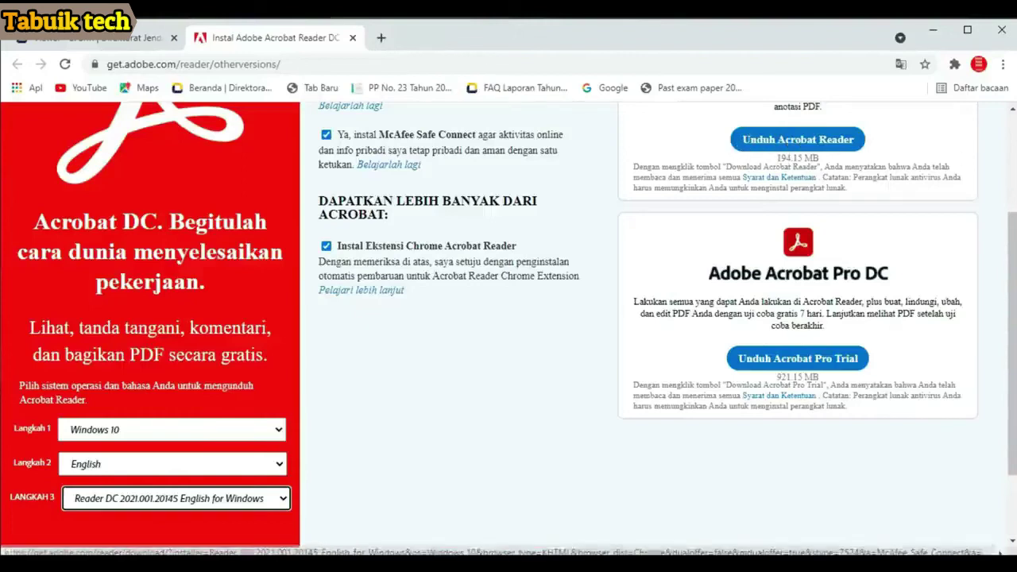
left_click_drag(1012, 237, 1012, 239)
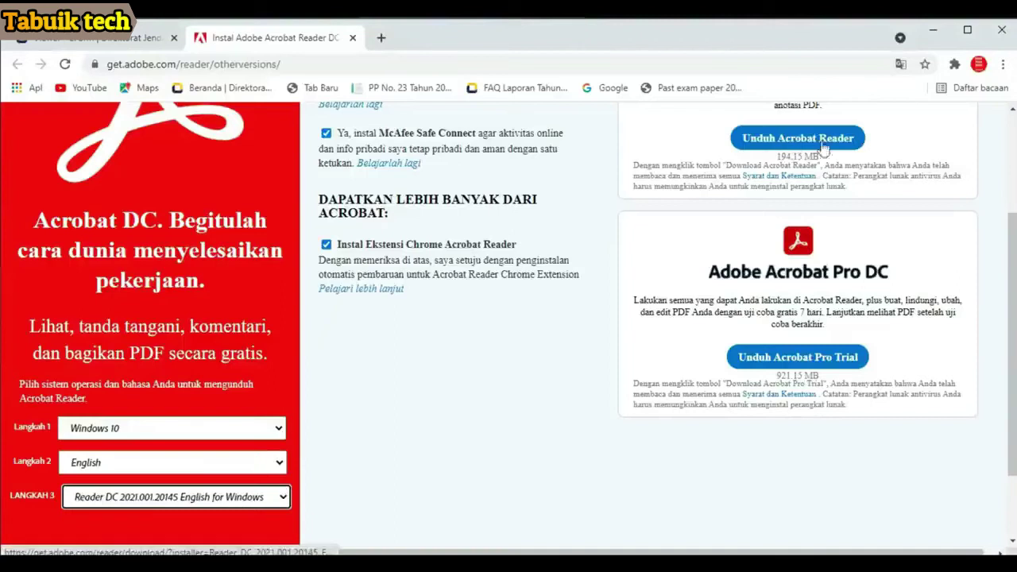
left_click_drag(1015, 285, 1015, 222)
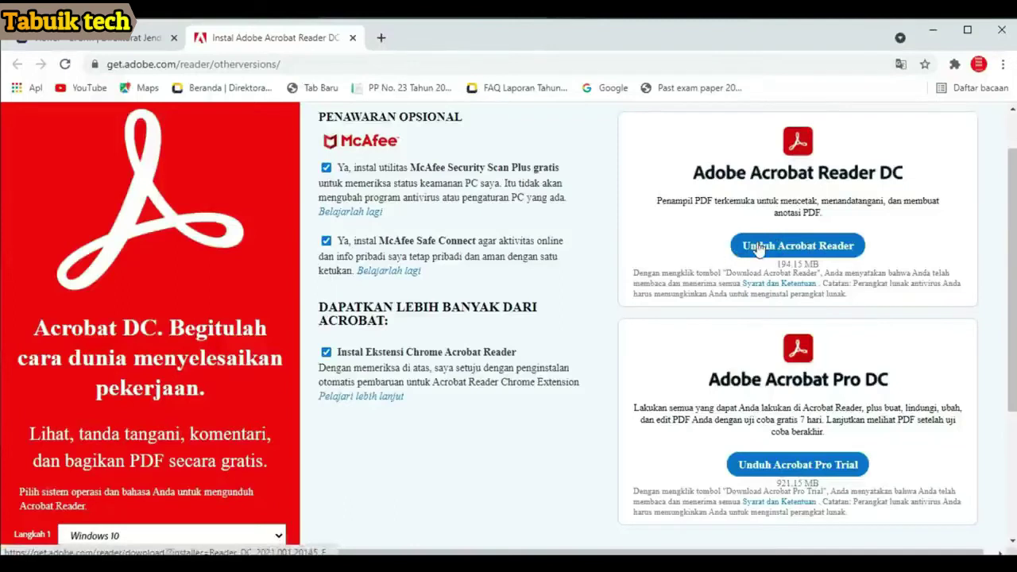
- Download the Acrobat Reader installer into the e-Form PDF folder and launch it
left_click(759, 247)
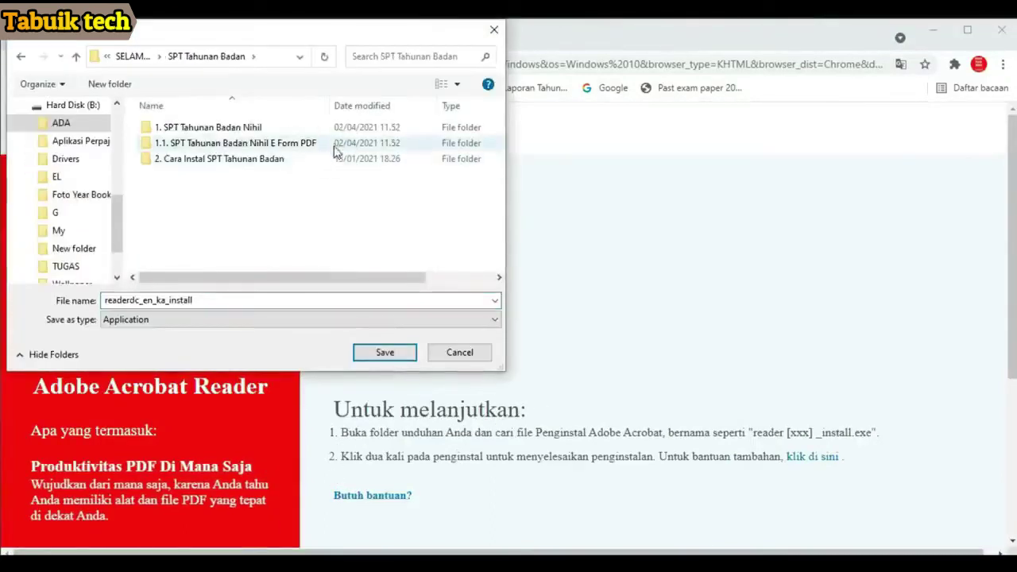
double_click(335, 146)
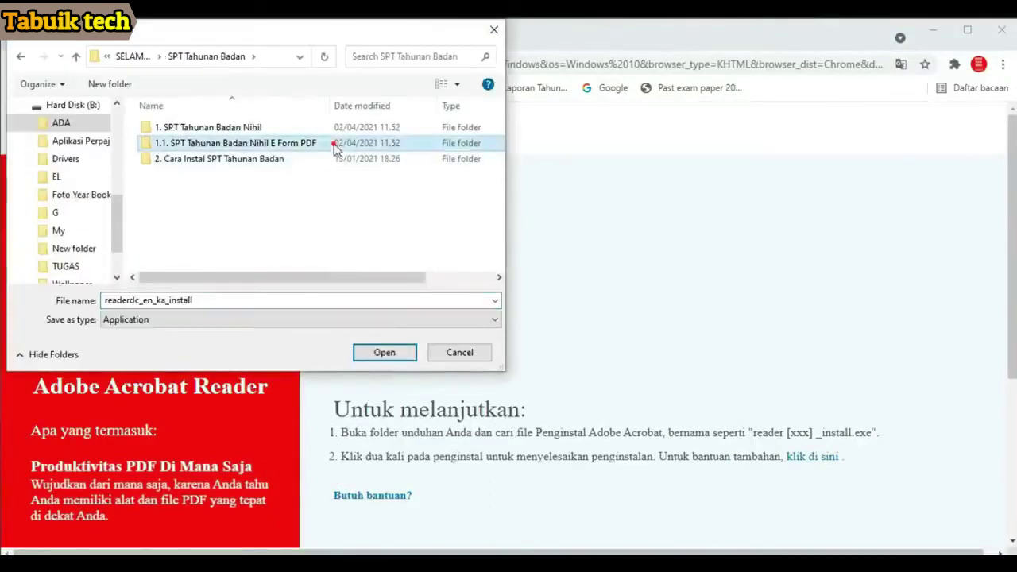
left_click(385, 352)
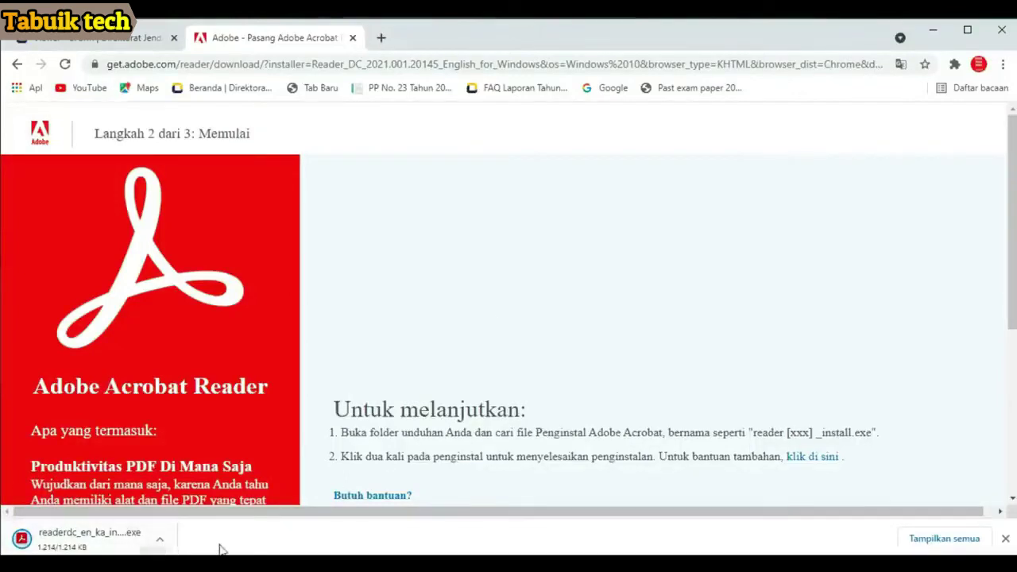
left_click(136, 541)
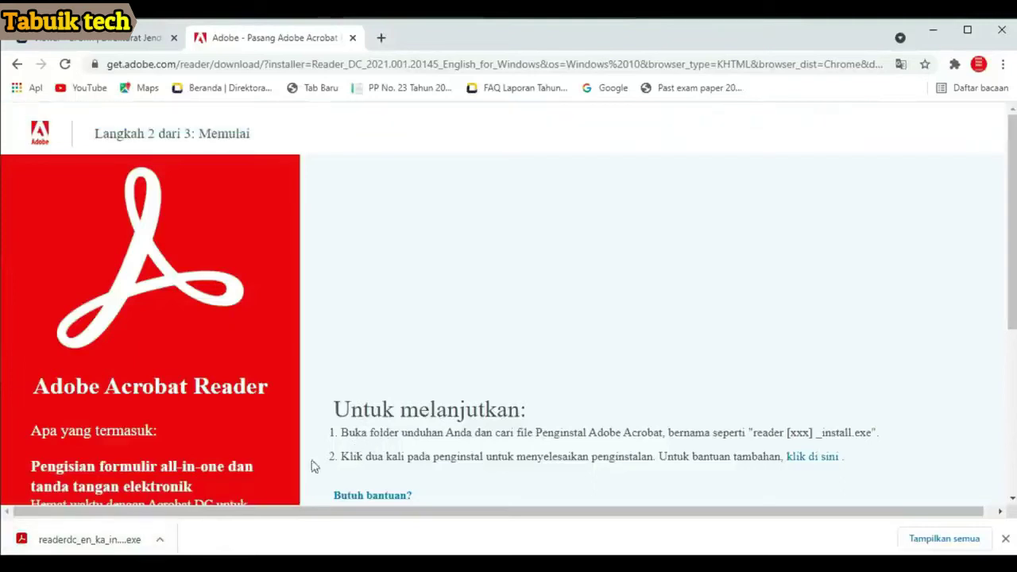
- Show the installer in its folder and close the extra Adobe Reader page
left_click(160, 540)
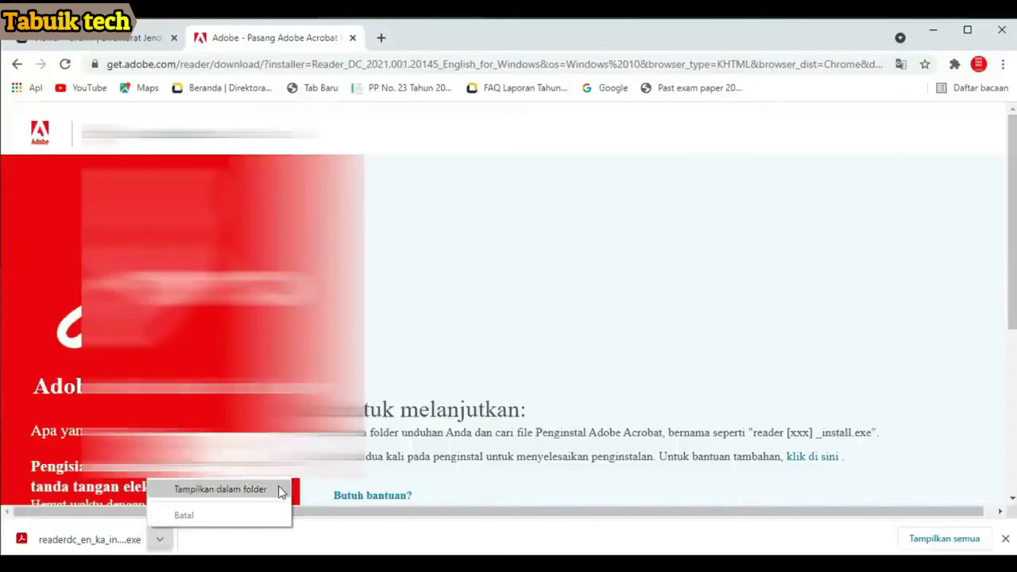
left_click(278, 491)
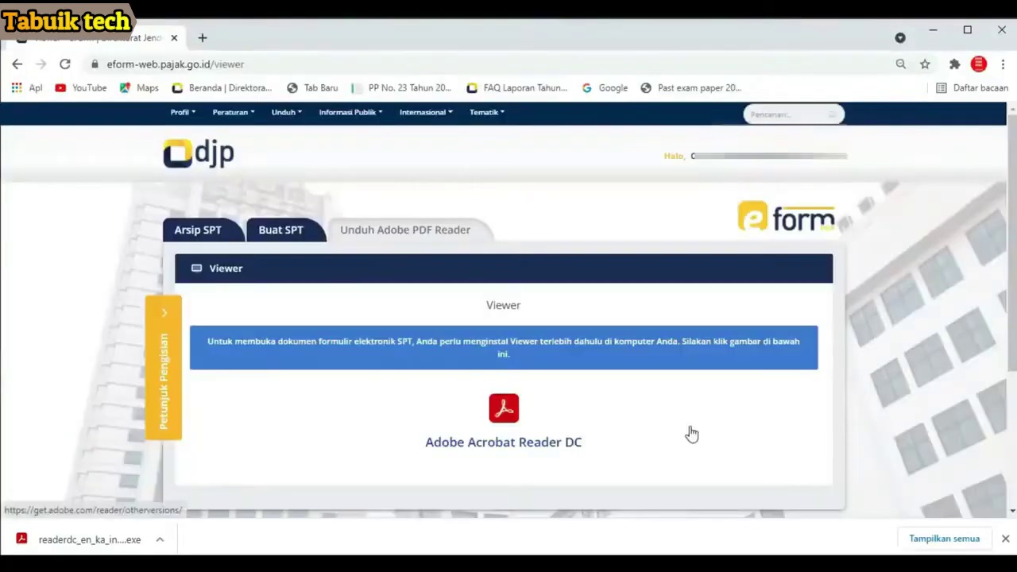
left_click(575, 432)
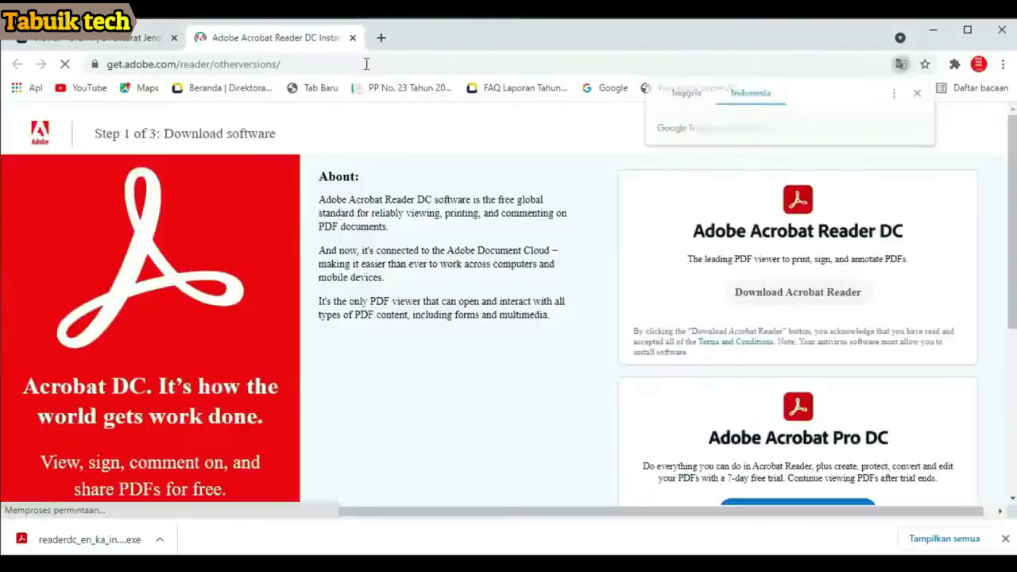
left_click(352, 38)
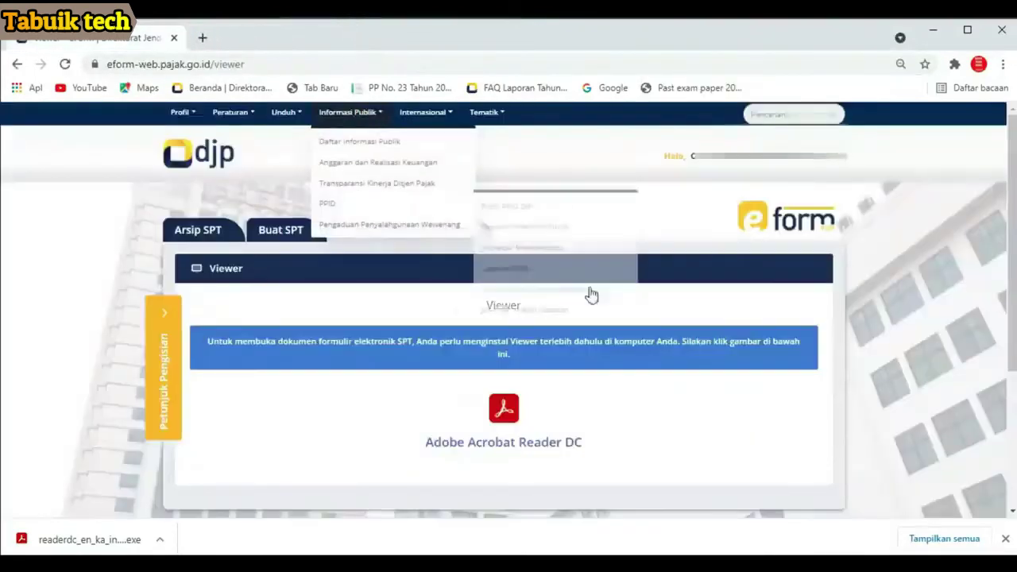
- Request a Form 1771 return for tax year 2020: Normal status, correction 0, token by Email
left_click(299, 234)
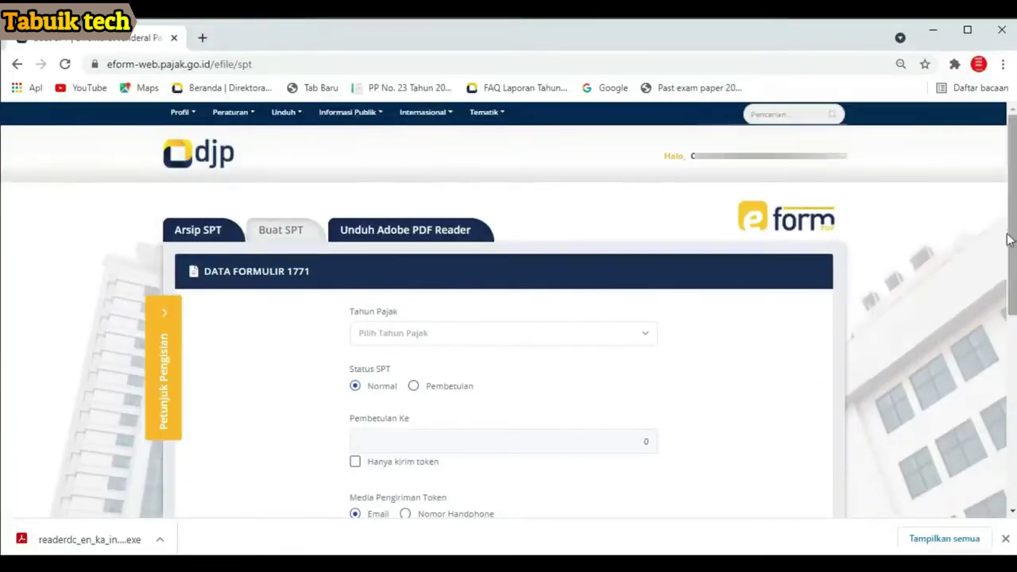
left_click_drag(1011, 237, 1011, 284)
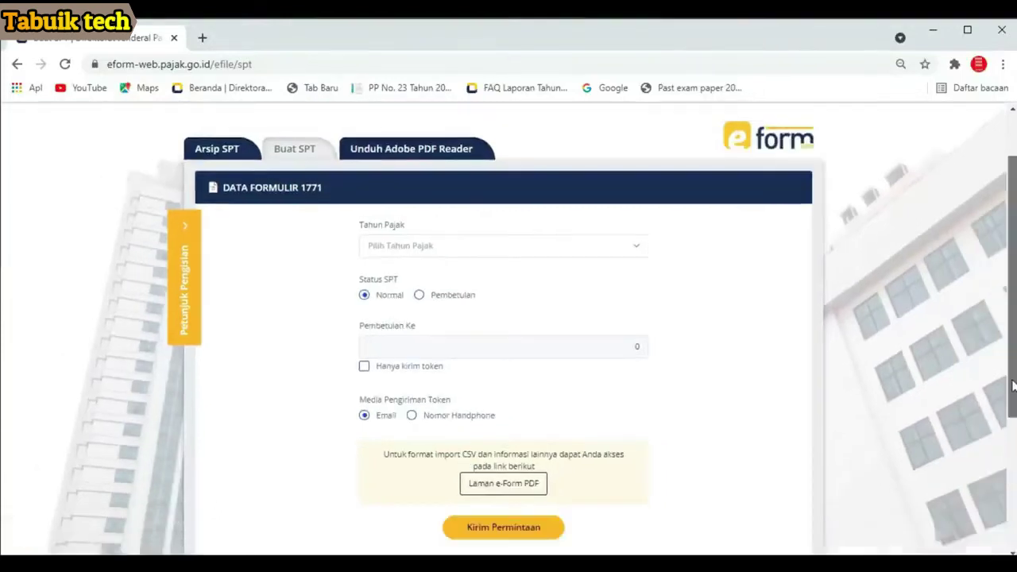
left_click_drag(1012, 385, 1011, 393)
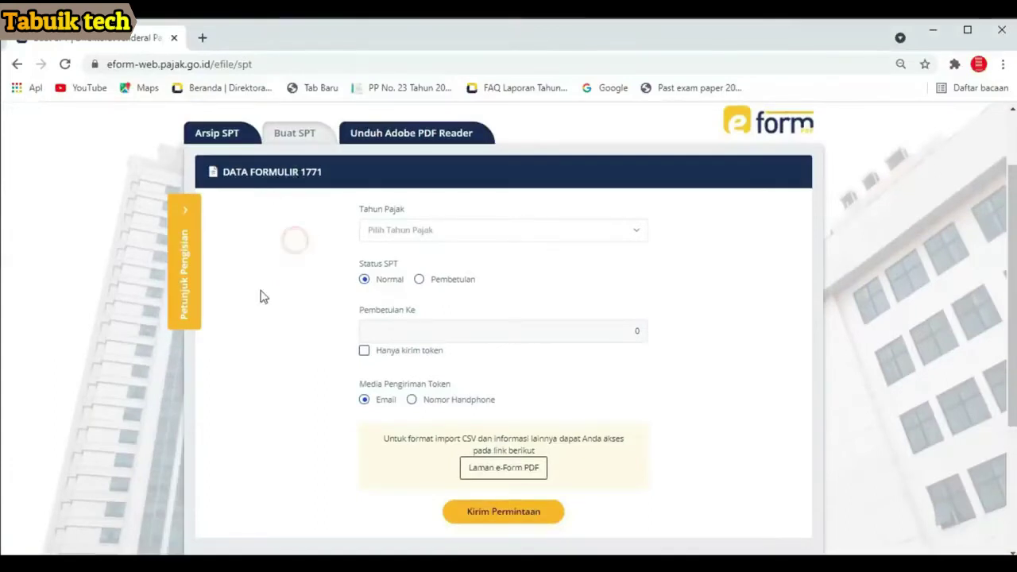
left_click(640, 230)
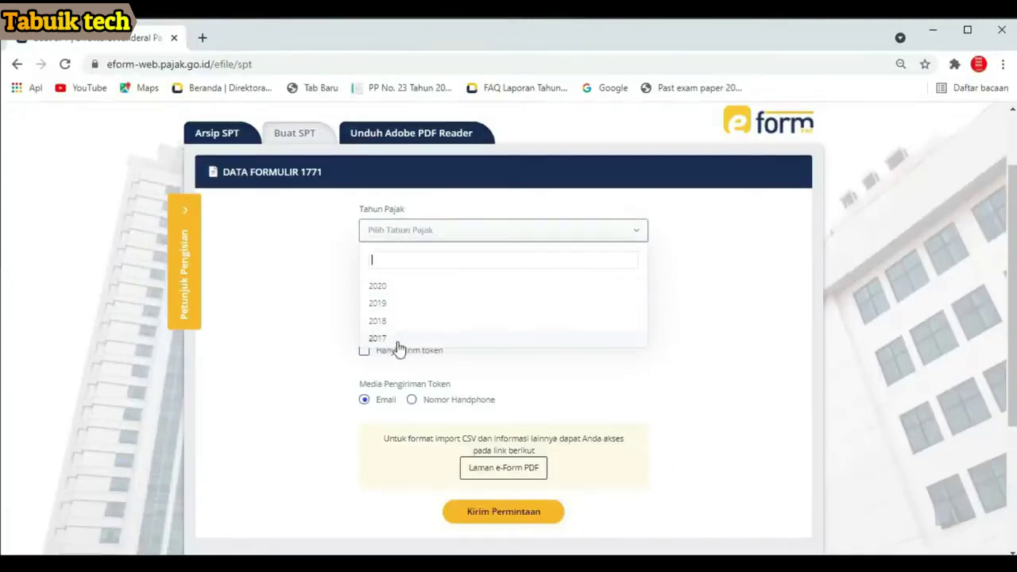
left_click(403, 292)
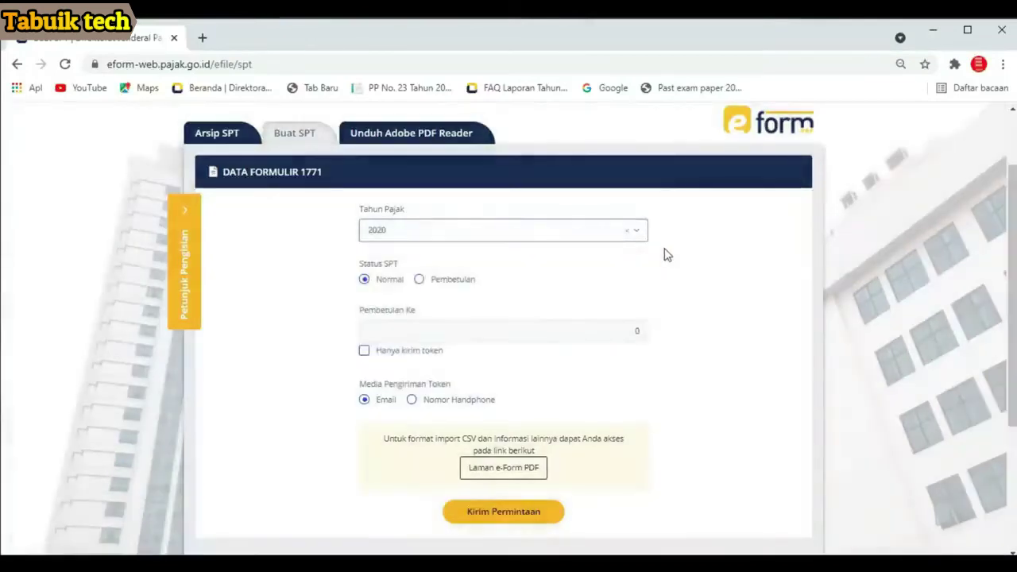
left_click(343, 279)
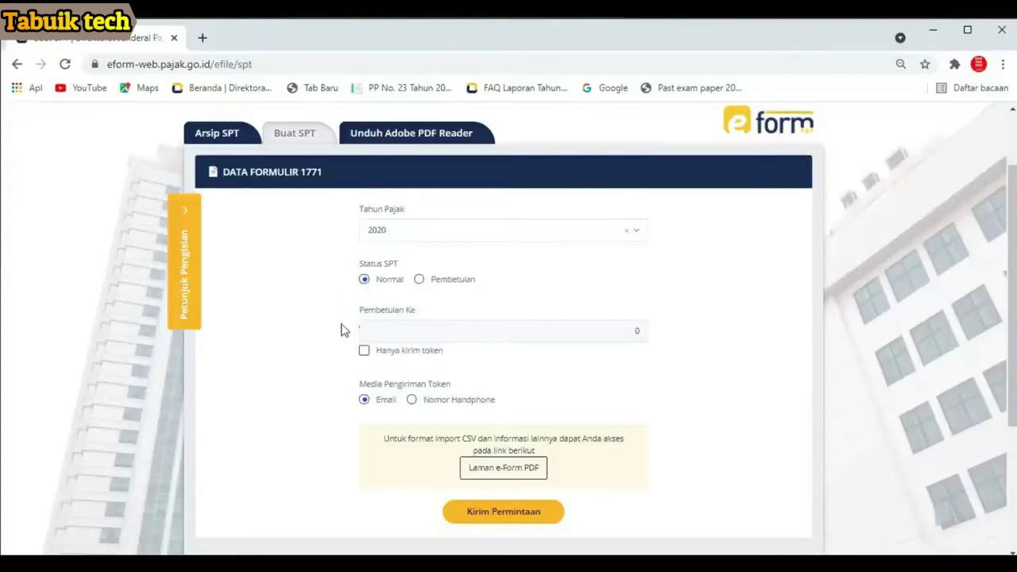
left_click(637, 334)
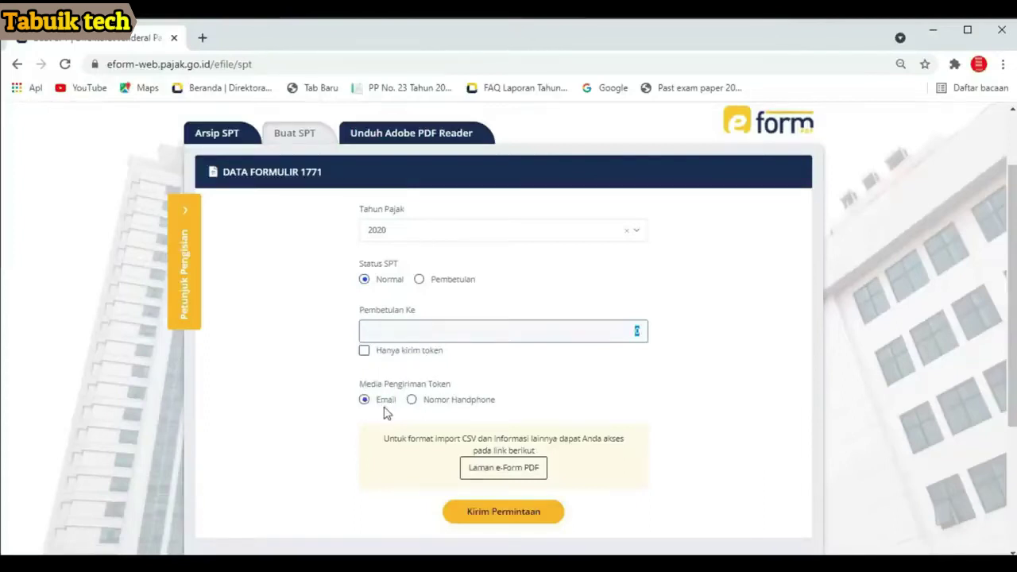
left_click(373, 384)
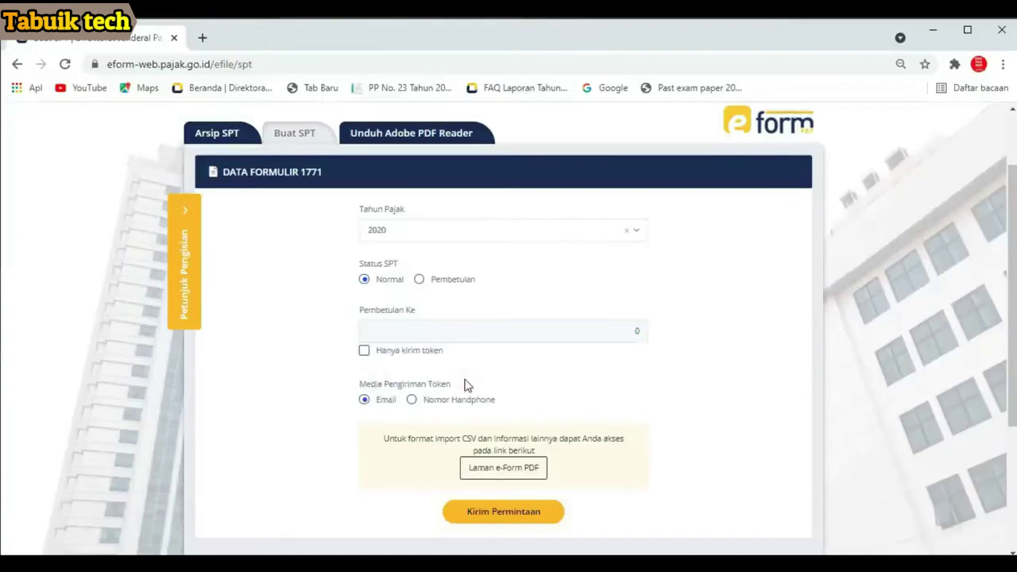
left_click(375, 415)
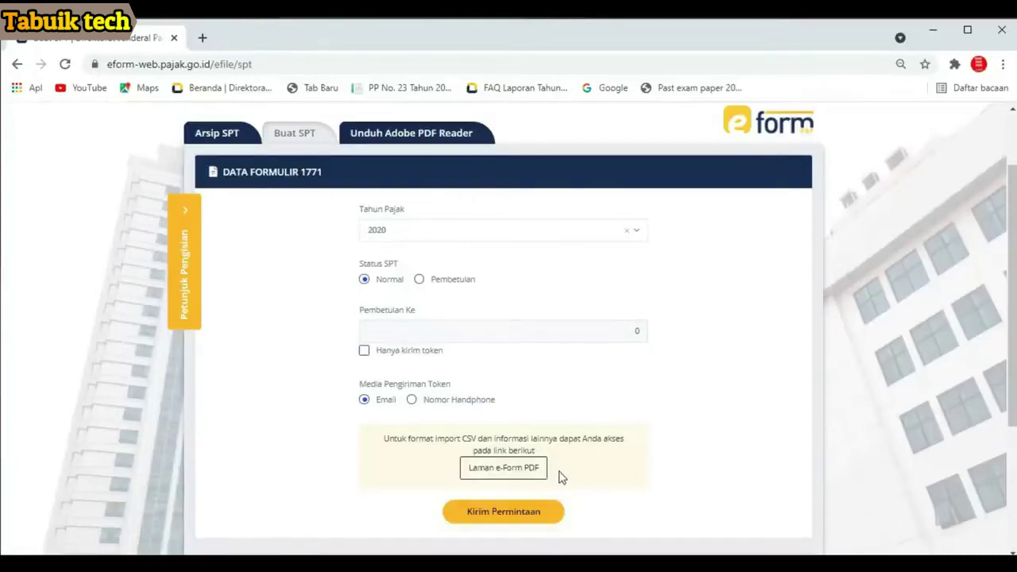
- Open Laman e-Form PDF in a new tab, browse its CSV import files, then return to Form 1771
left_click(530, 470)
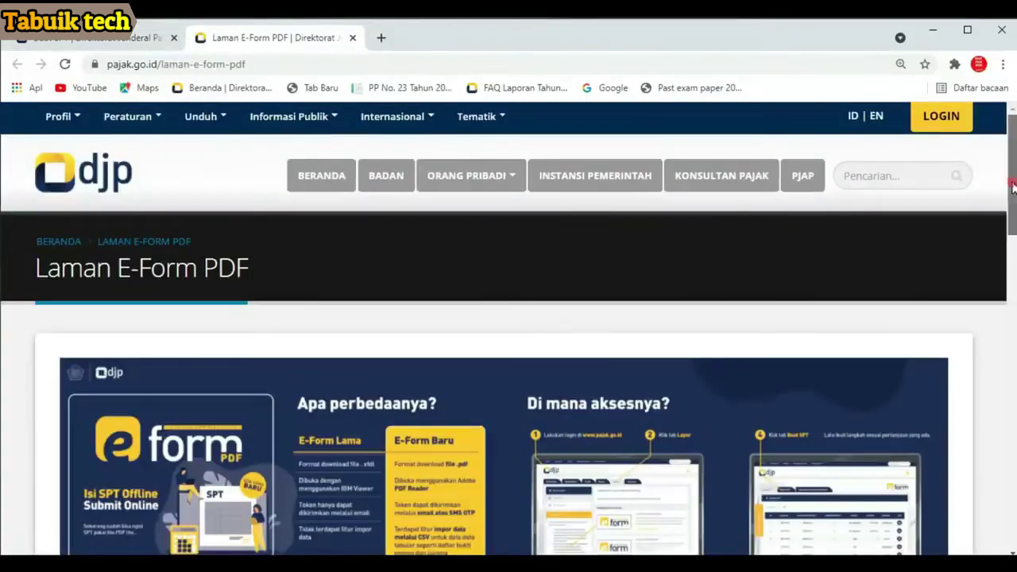
scroll(1011, 239, "down", 3)
scroll(1014, 245, "down", 3)
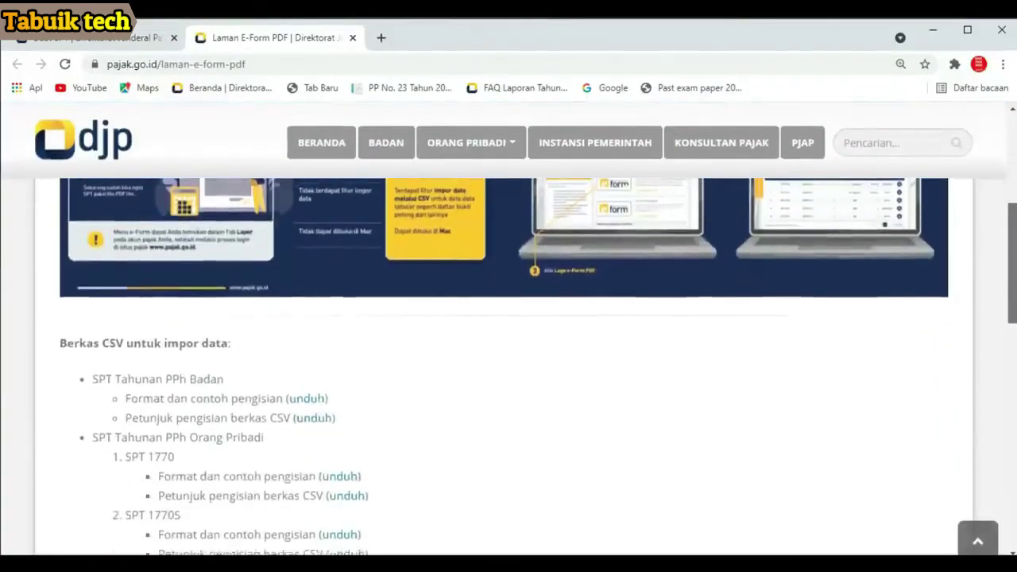
scroll(1014, 310, "down", 1)
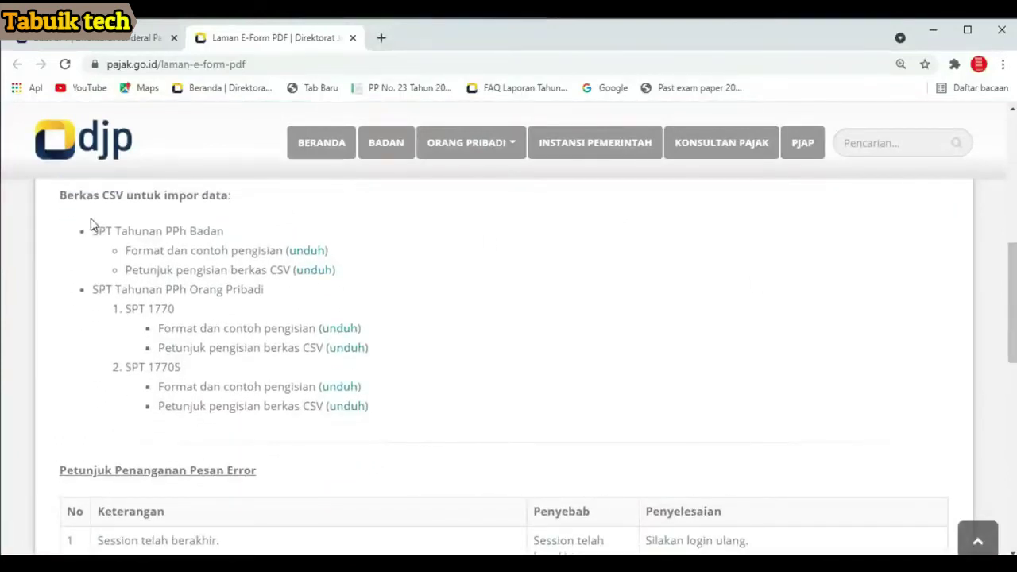
left_click(94, 215)
left_click(265, 285)
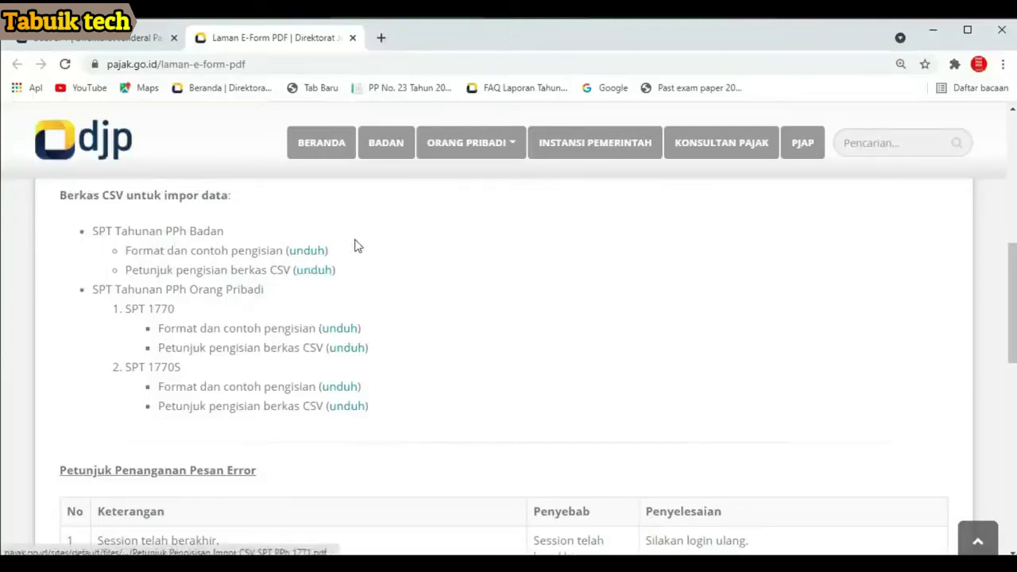
left_click(150, 37)
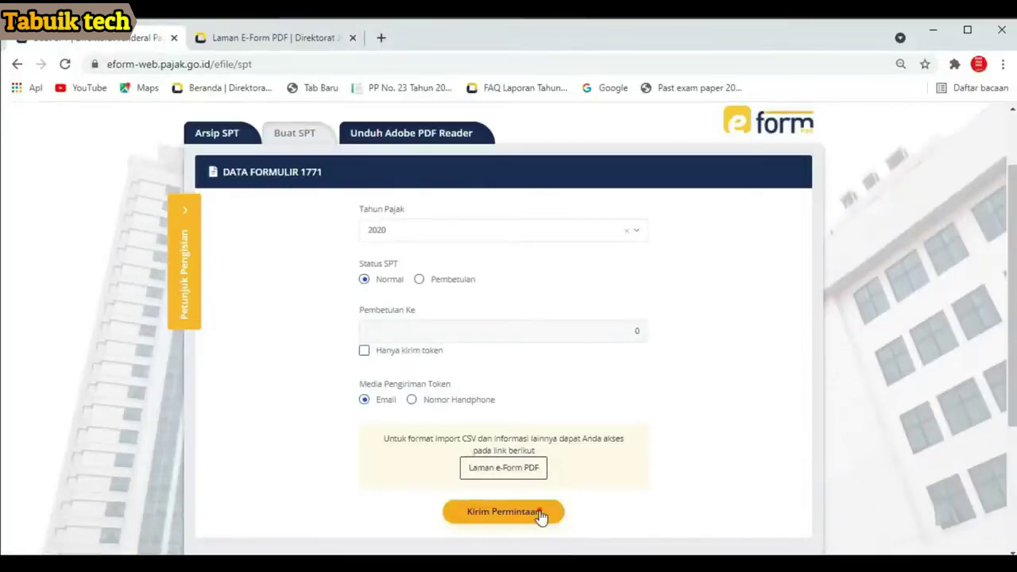
- Submit the Form 1771 e-Form request and save FORM_1771 as an Adobe Acrobat Document
left_click(540, 512)
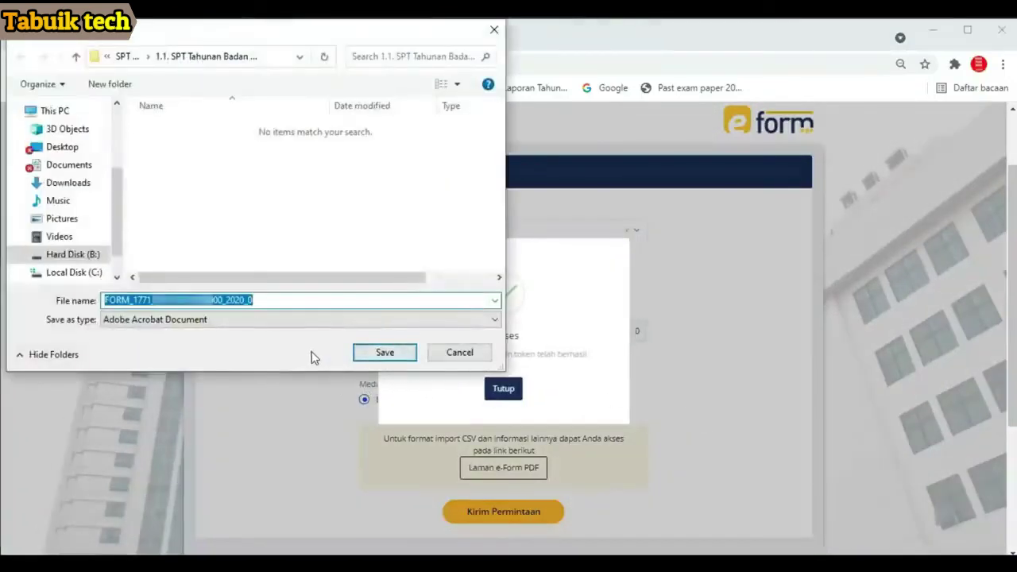
left_click(375, 355)
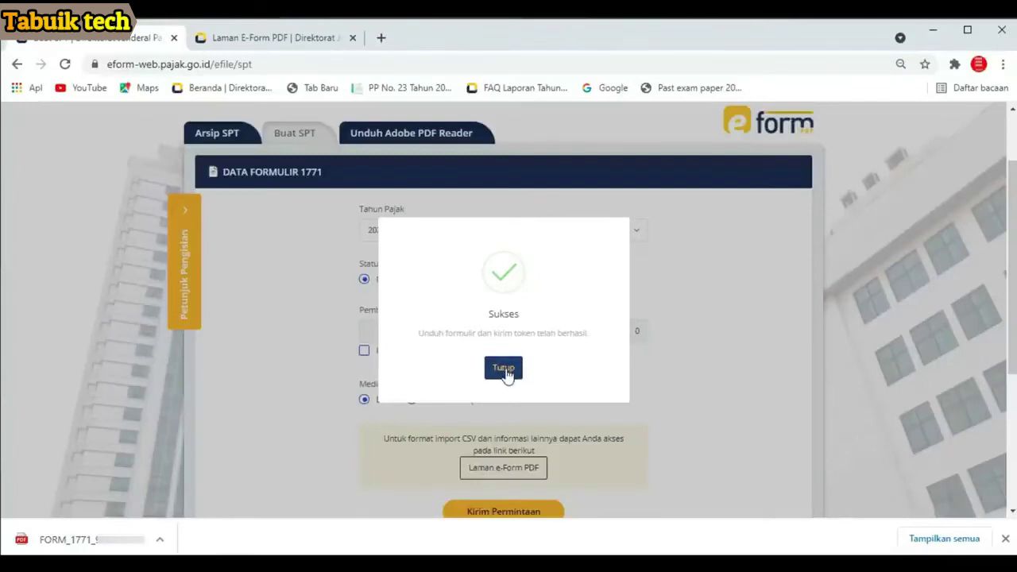
- Dismiss the Sukses popup, show the FORM_1771 download in its folder, and open the PDF
left_click(503, 369)
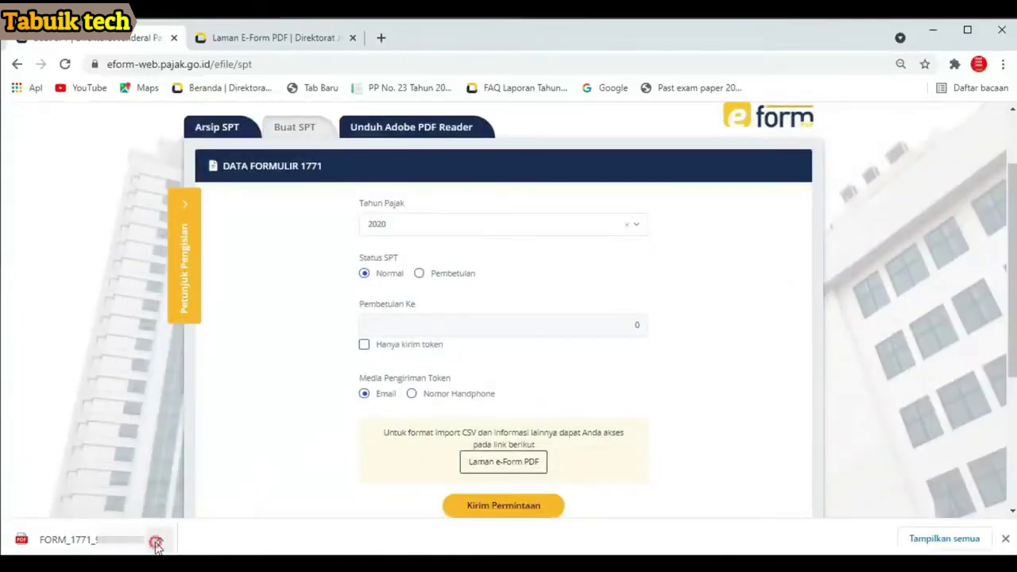
left_click(155, 543)
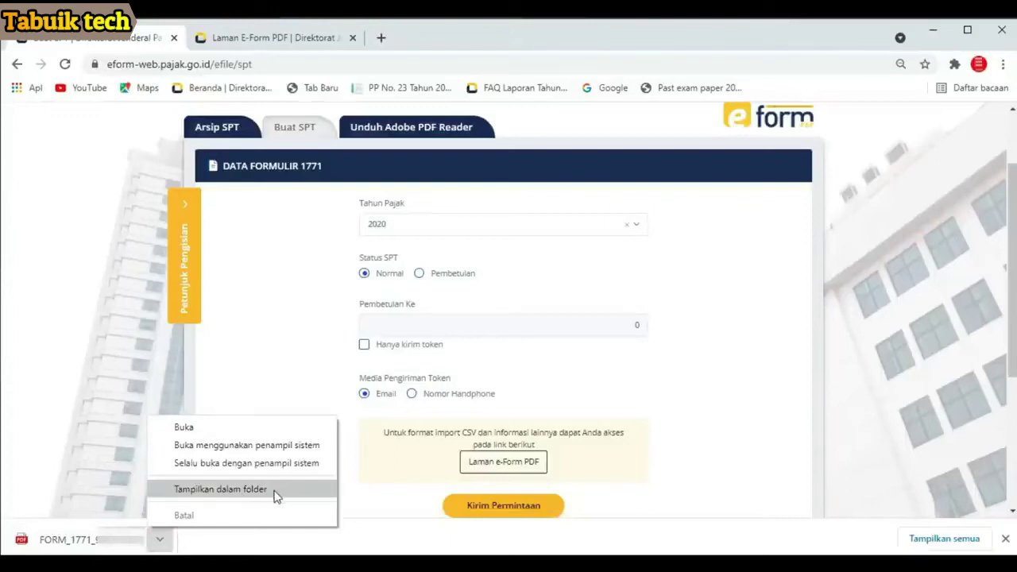
left_click(276, 496)
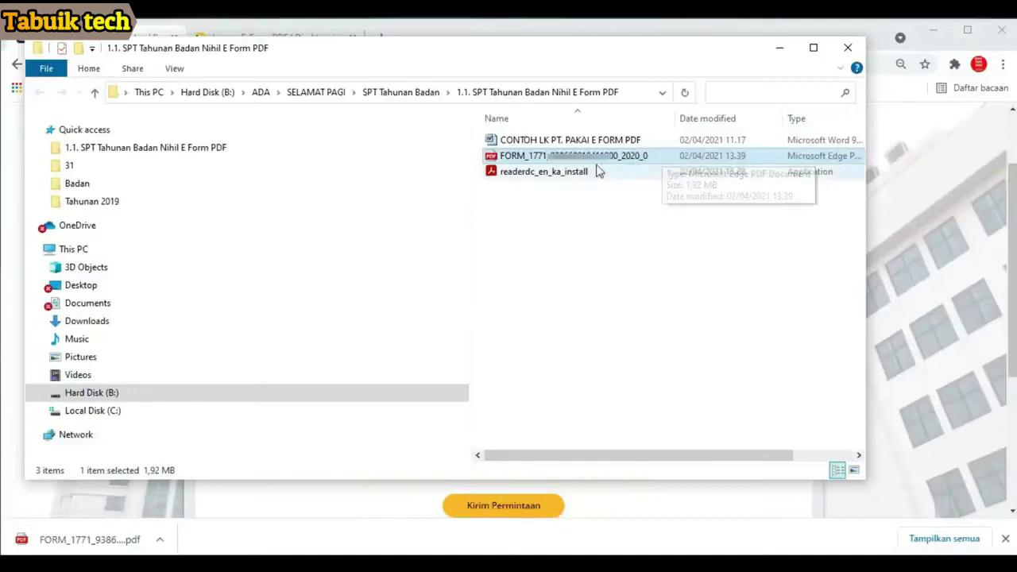
double_click(648, 156)
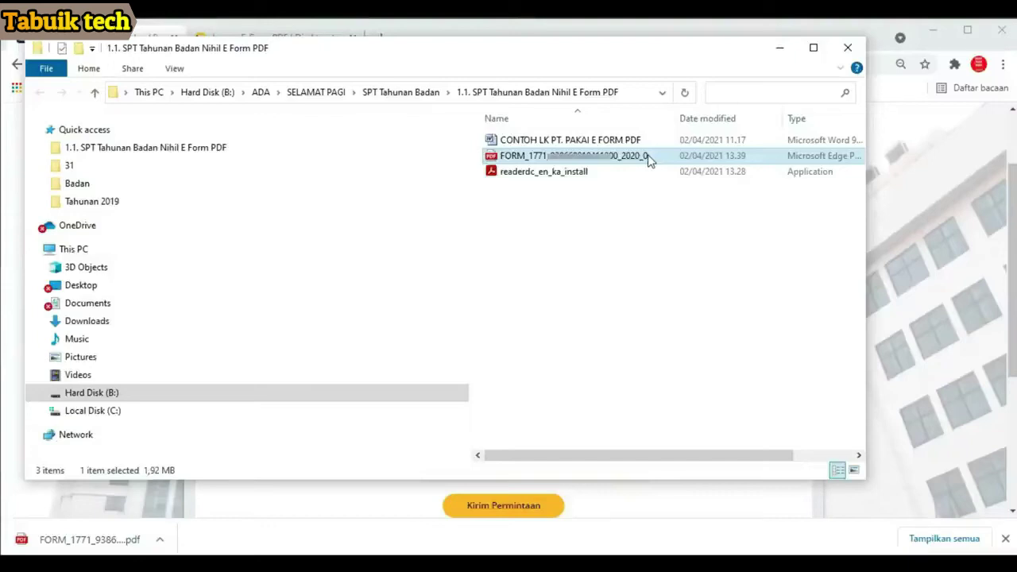
double_click(648, 159)
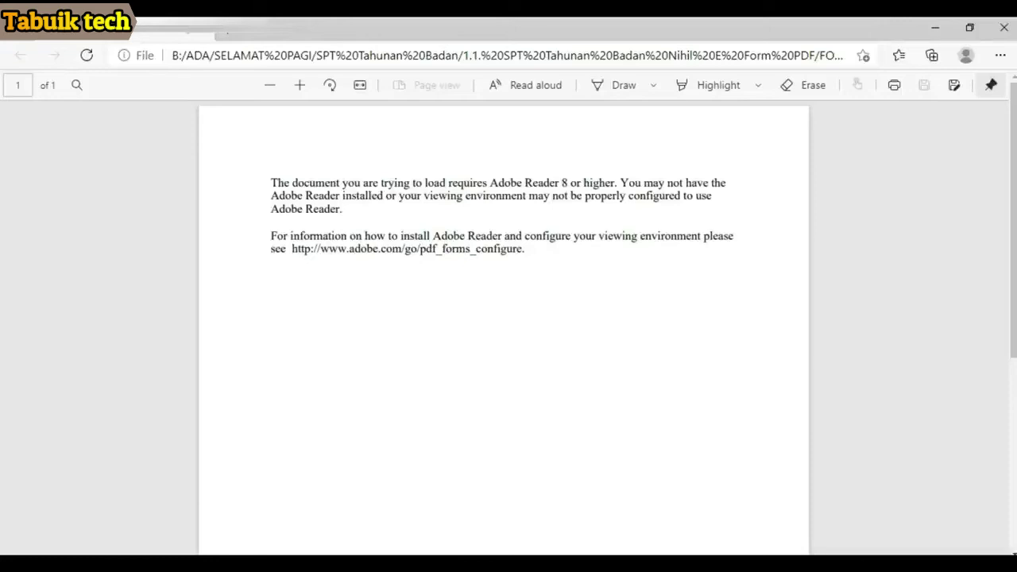
- Open FORM_1771 from File Explorer with Adobe Acrobat Reader DC
left_click(390, 565)
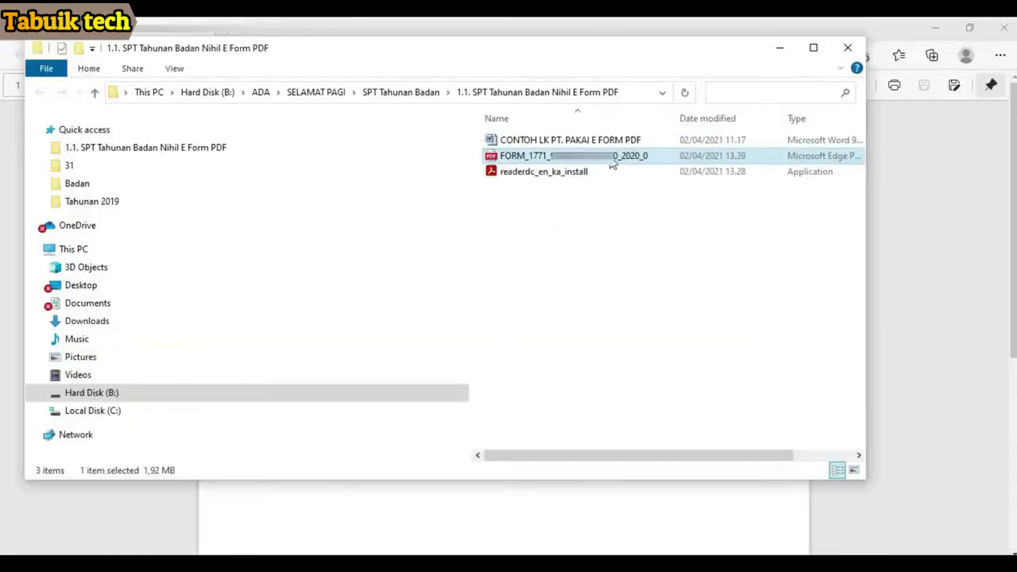
right_click(665, 156)
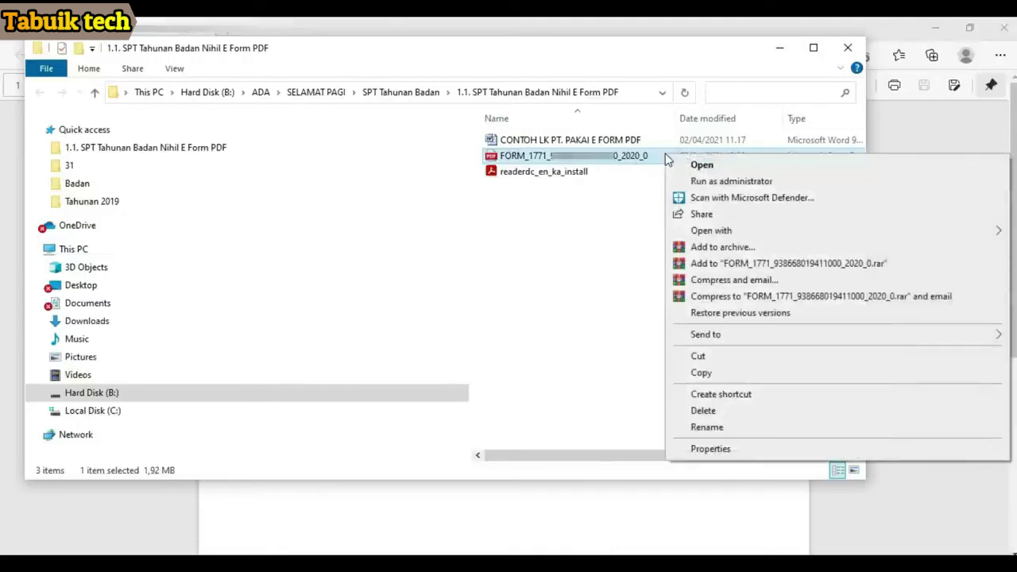
mouse_move(768, 231)
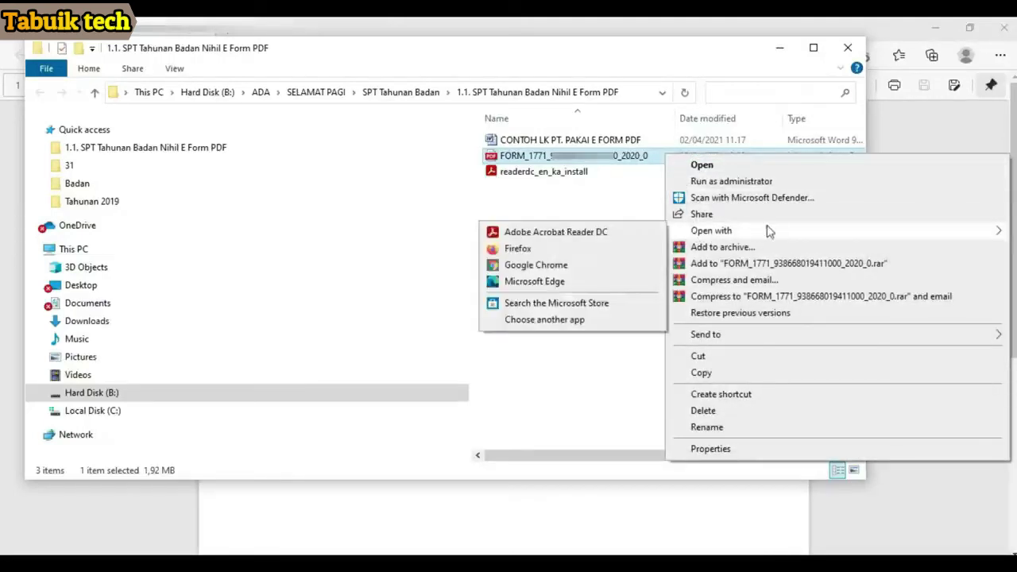
left_click(629, 239)
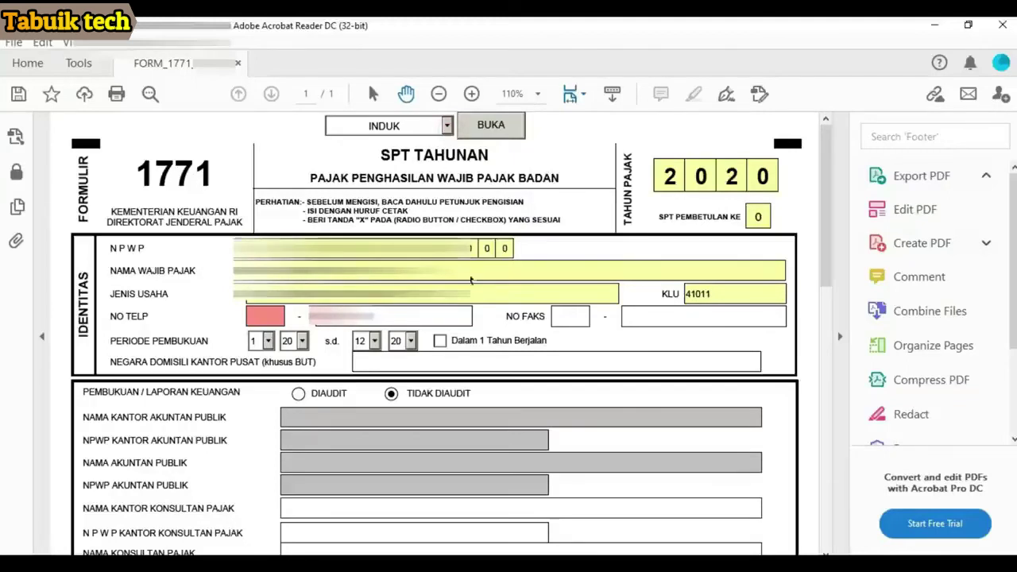
- Try opening LAMPIRAN I, dismiss the incomplete-form error, and start entering the NO TELP phone number
left_click(448, 126)
left_click(447, 136)
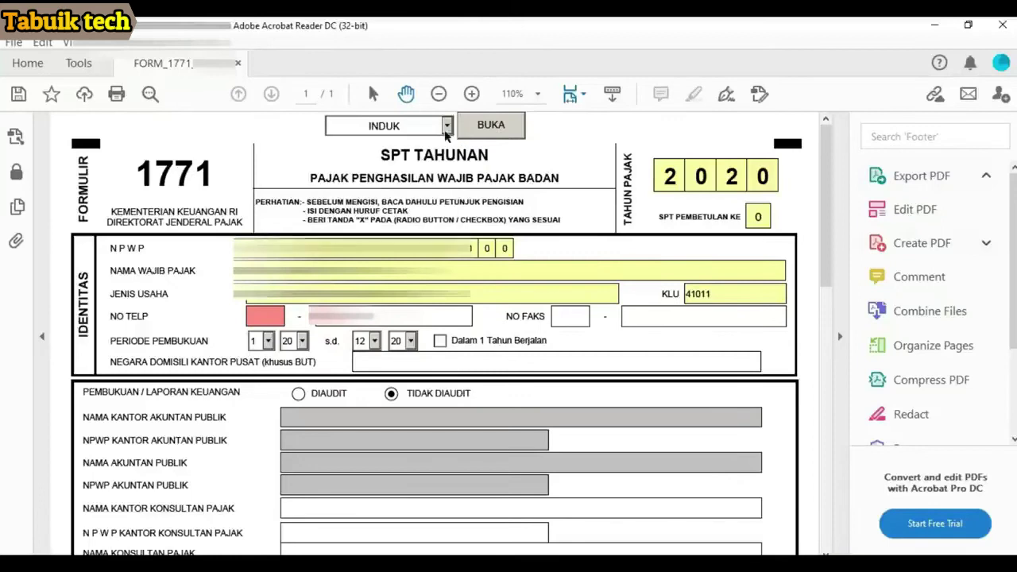
left_click(446, 132)
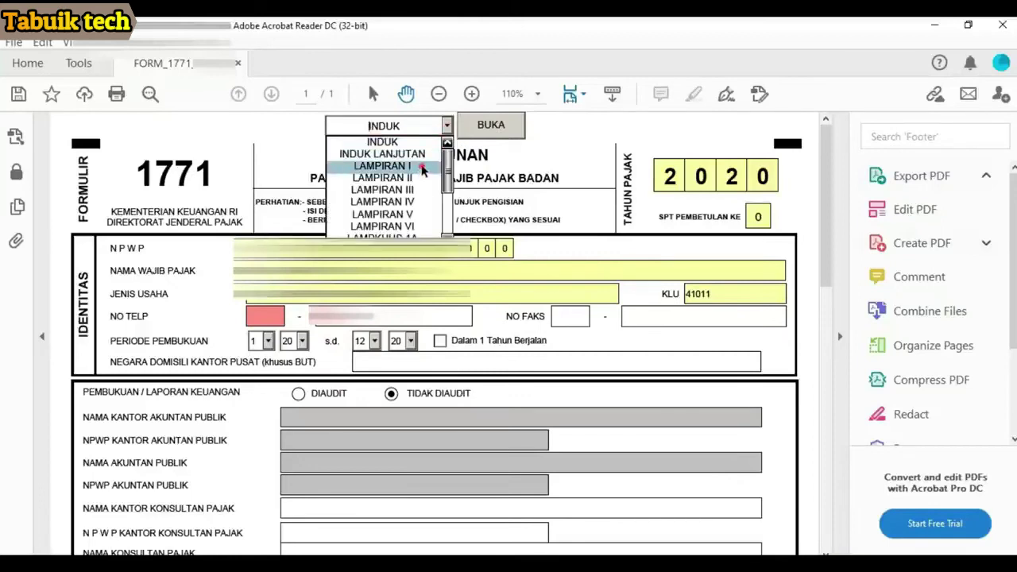
left_click(423, 167)
left_click(504, 129)
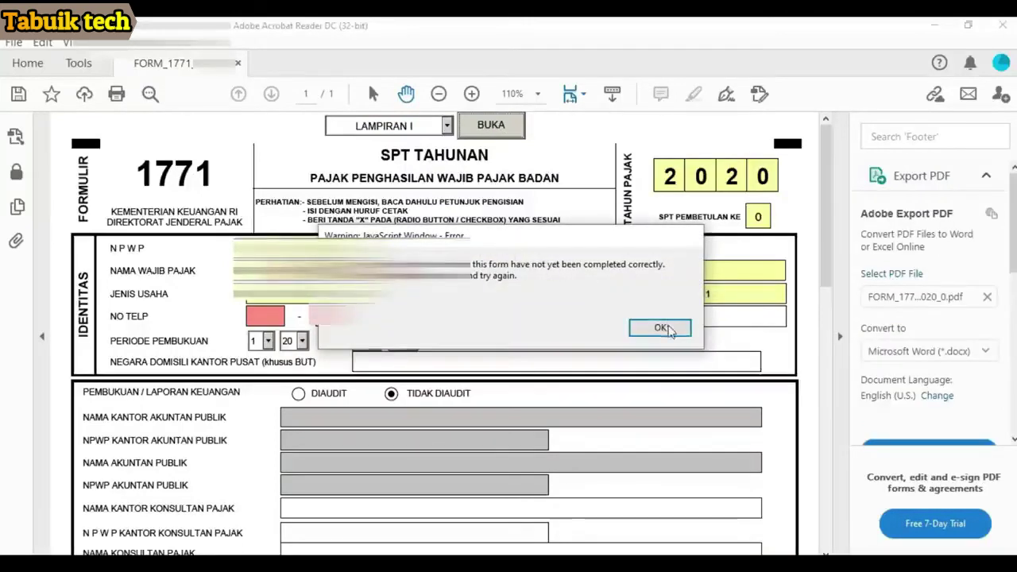
left_click(661, 328)
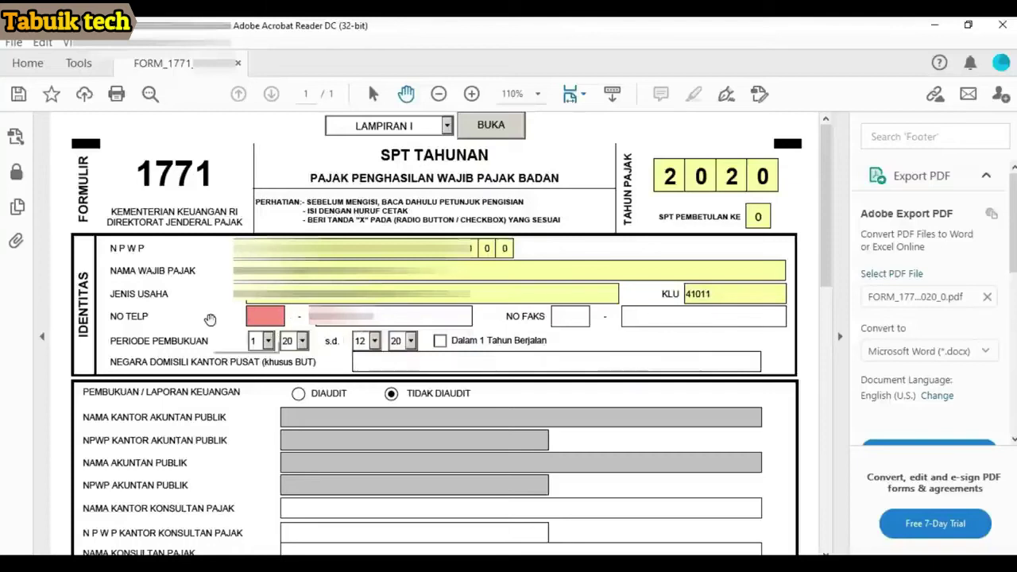
type("08")
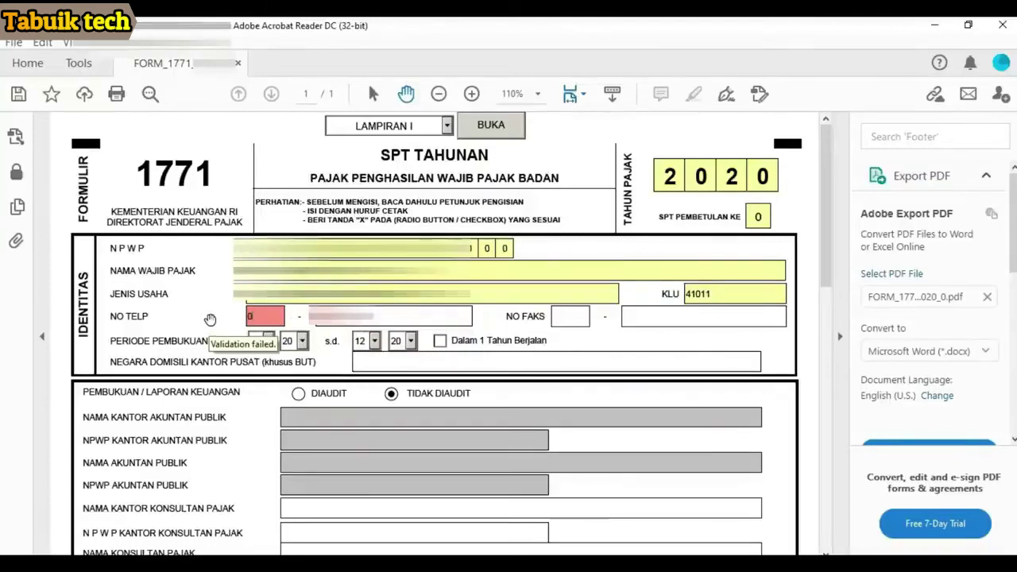
type("1")
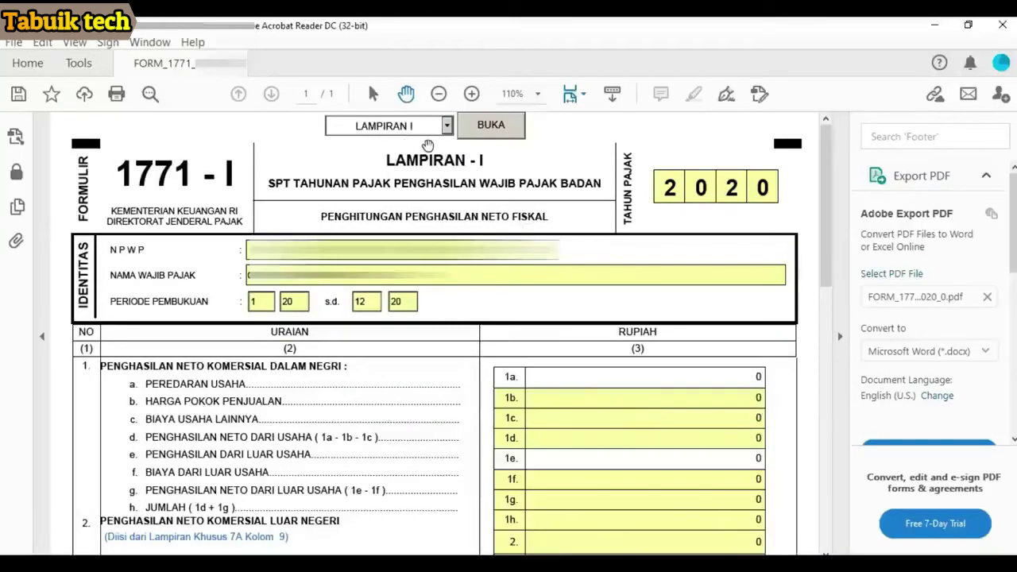
- Open the LAMPIRAN V section and scroll down to the Bagian A shareholder table
left_click(447, 125)
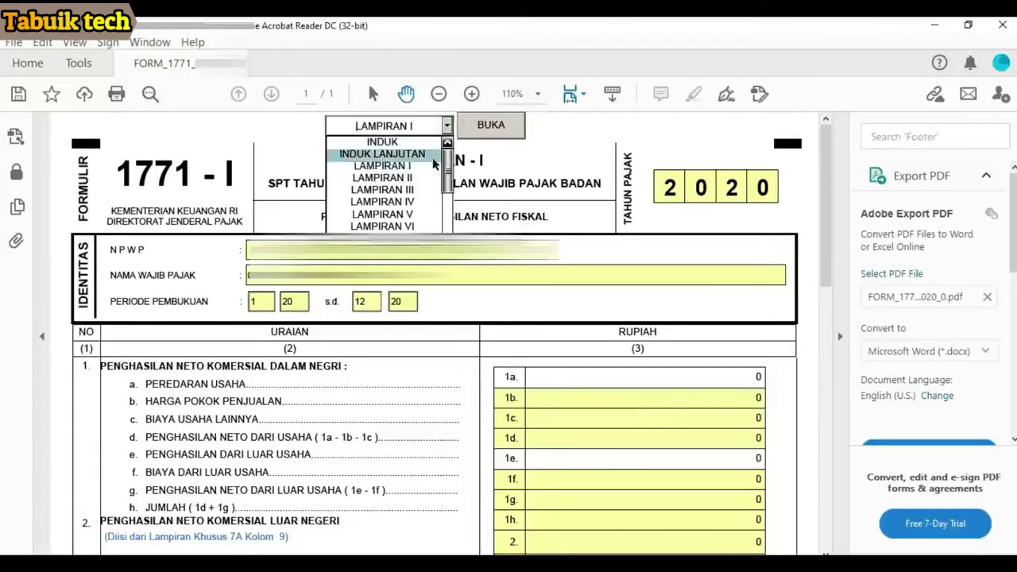
left_click(421, 215)
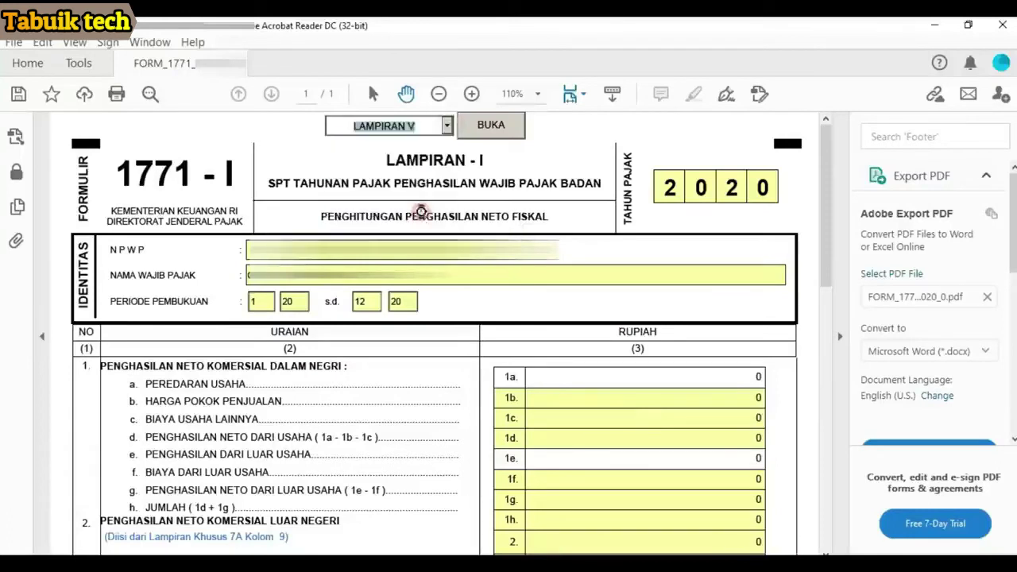
left_click(491, 127)
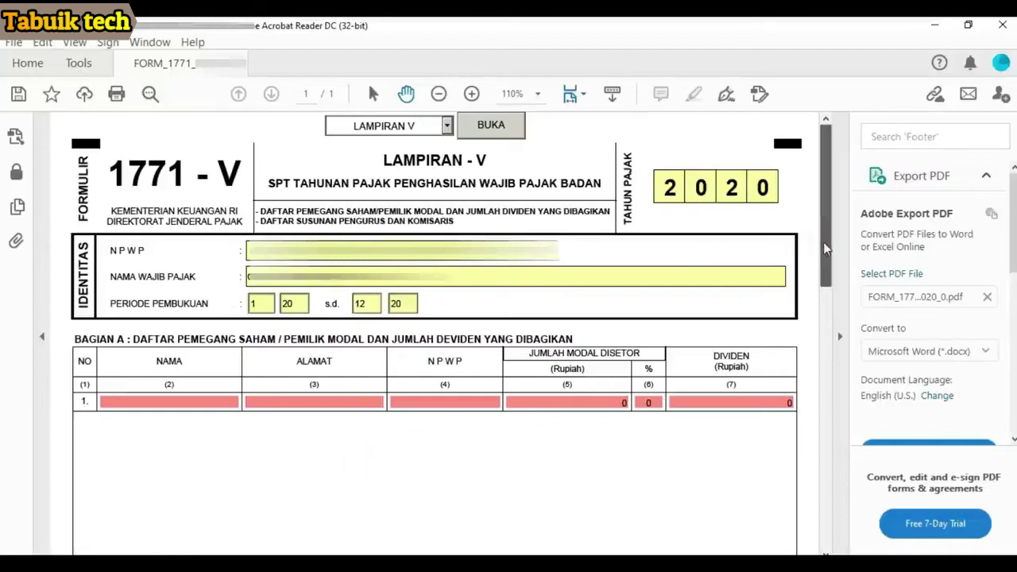
left_click_drag(824, 242, 831, 325)
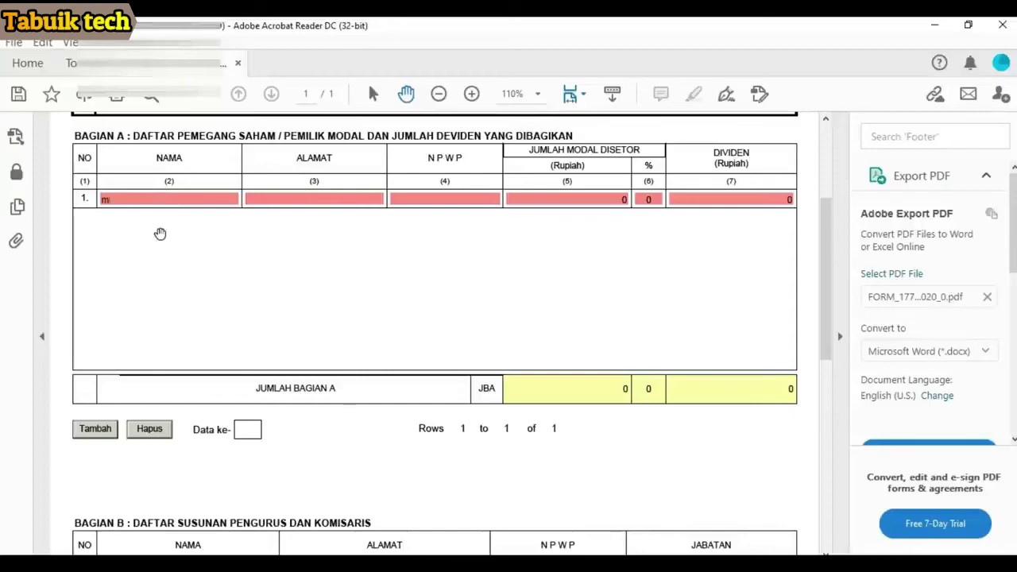
- Enter the first shareholder's name, address and NPWP in Bagian A row 1
type("N")
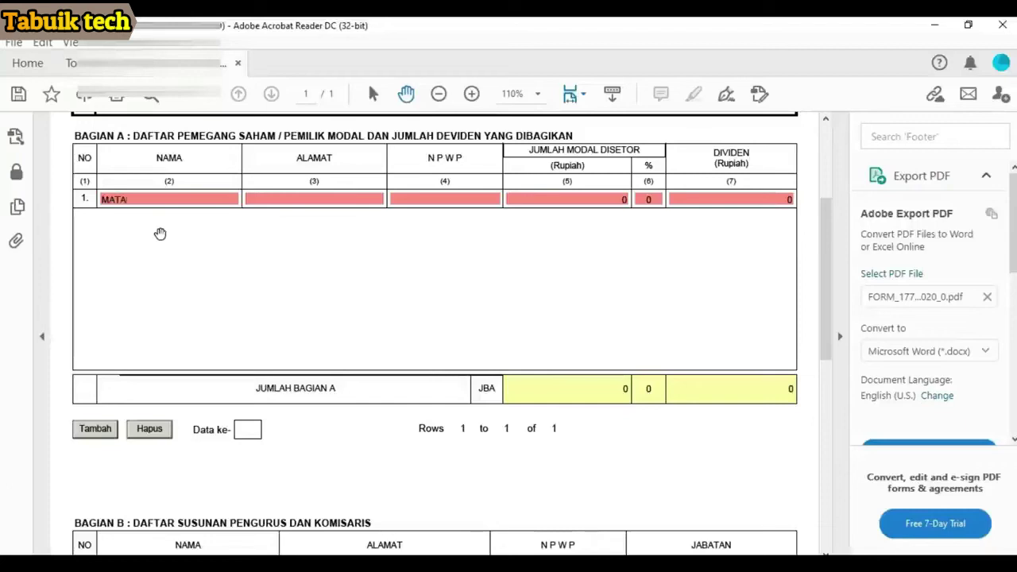
type("HARI")
left_click(282, 200)
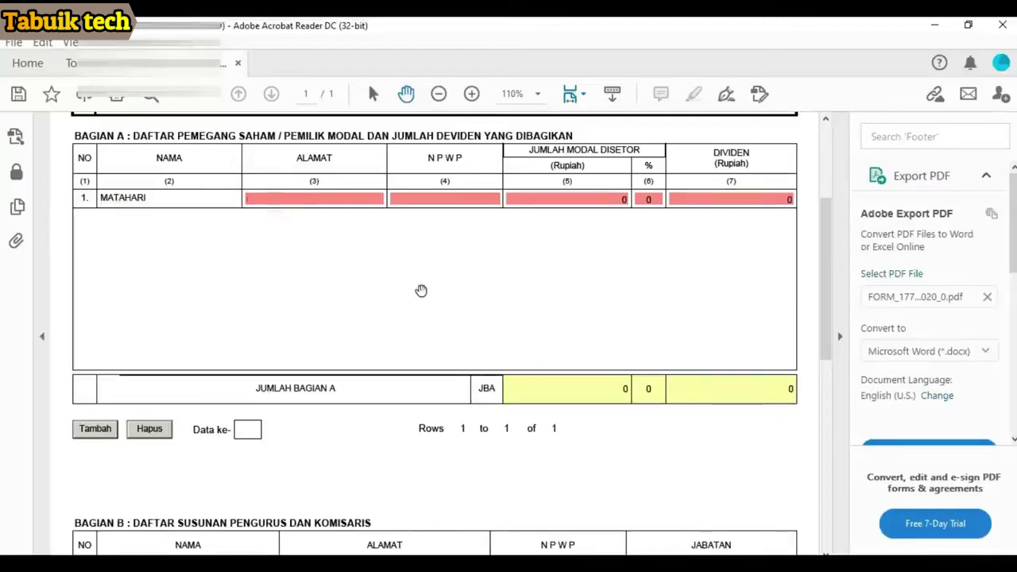
type("JL. PA")
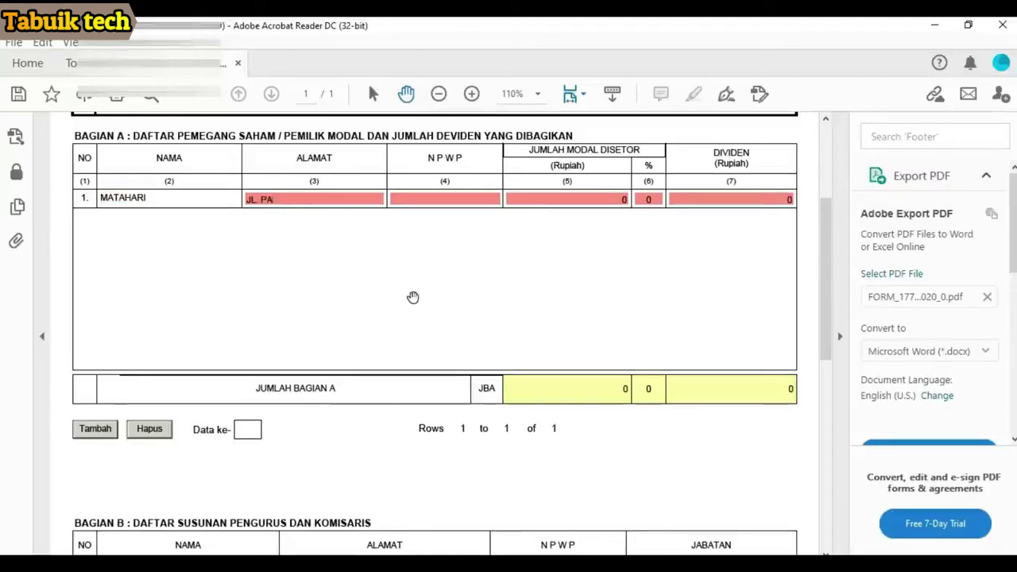
type("GI")
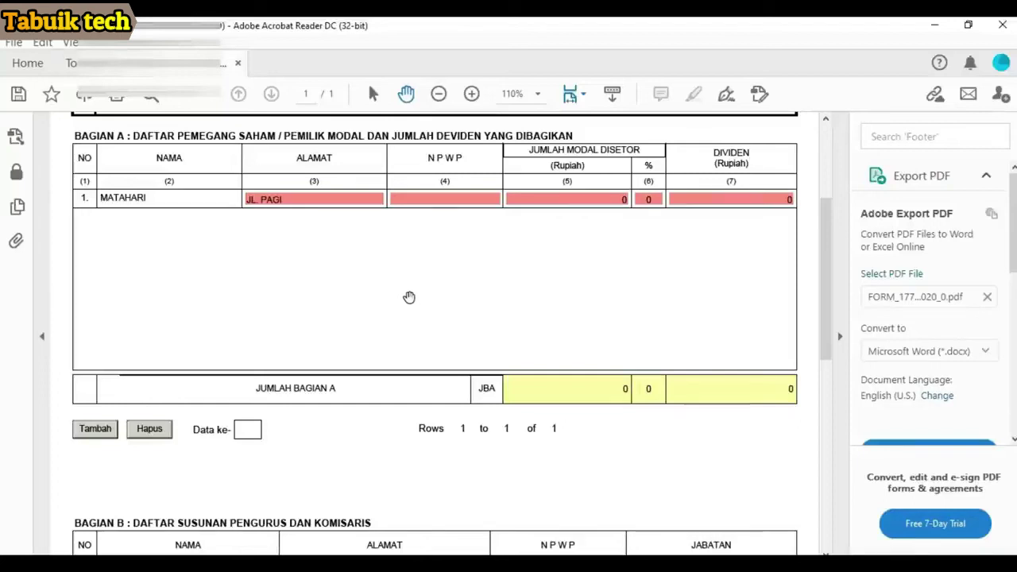
type(" NO. 1")
left_click(452, 199)
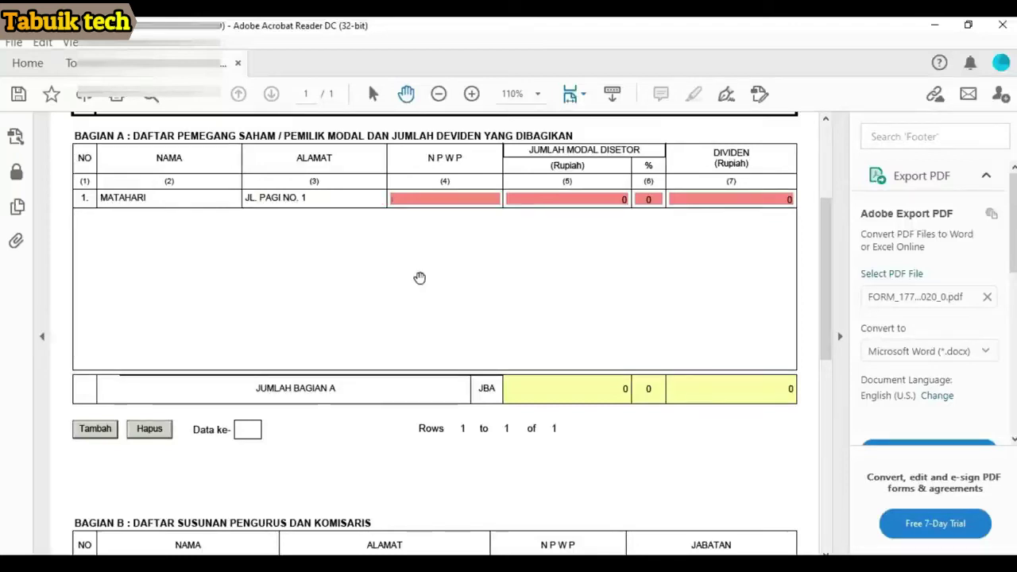
type("0")
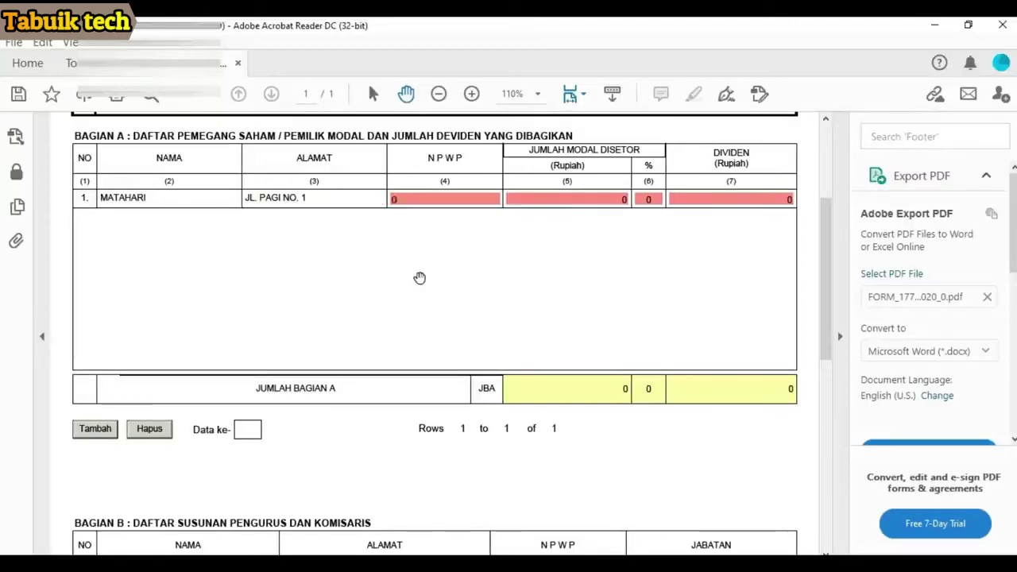
type("011")
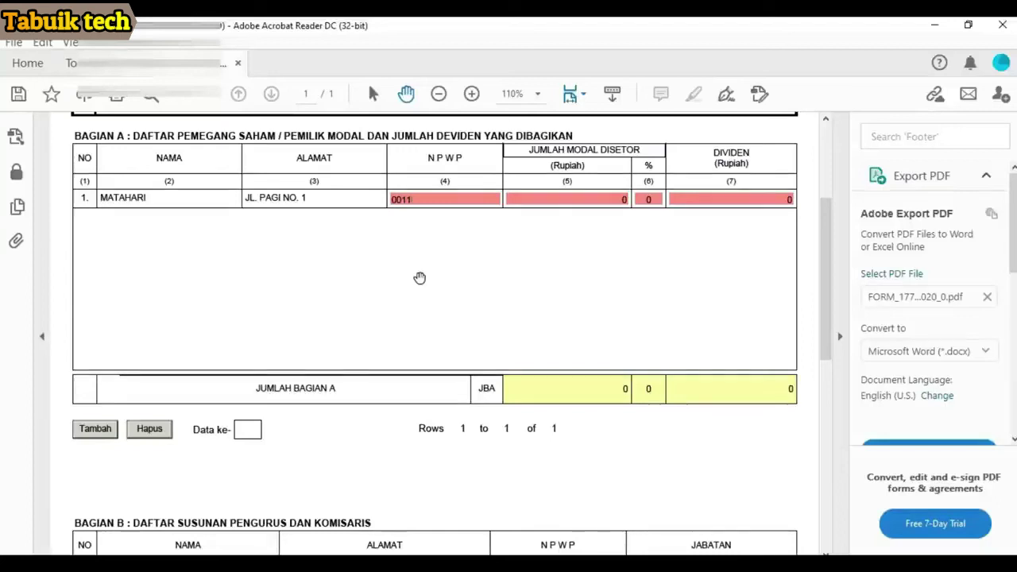
type("11111111")
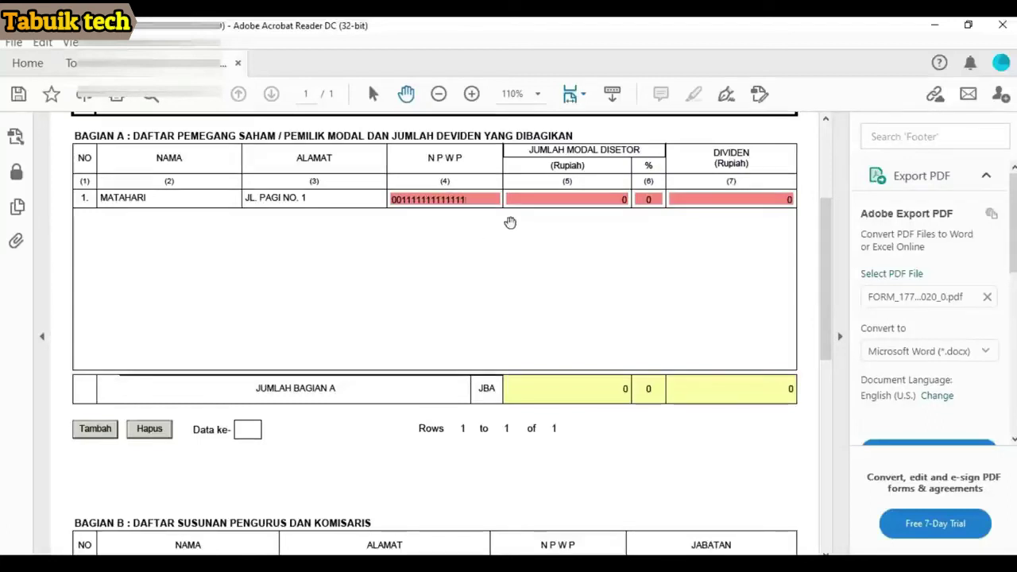
- Give row 1 capital 35000000, share 50 percent, and leave the dividend at 0
left_click(562, 199)
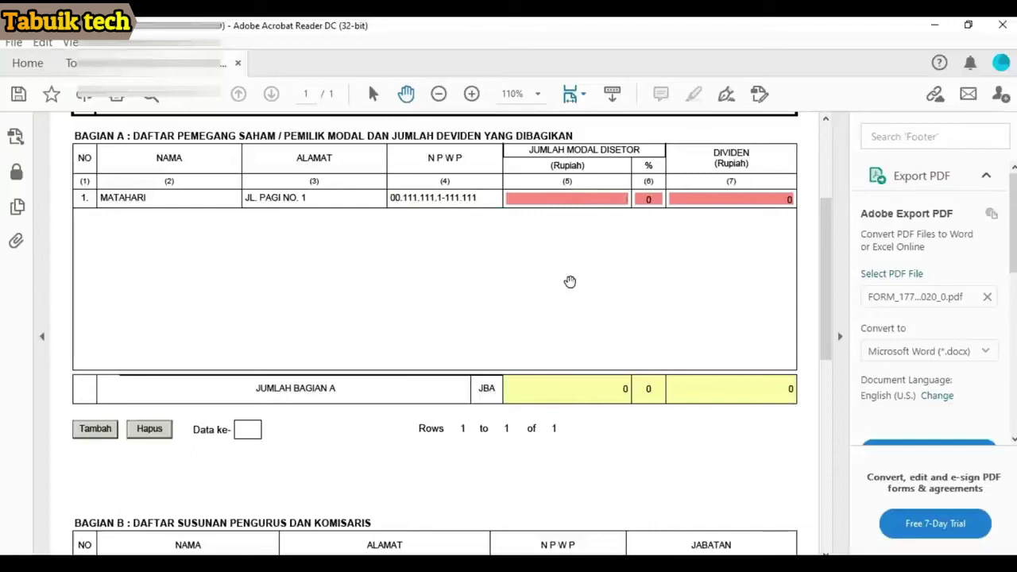
left_click(889, 326)
type("3")
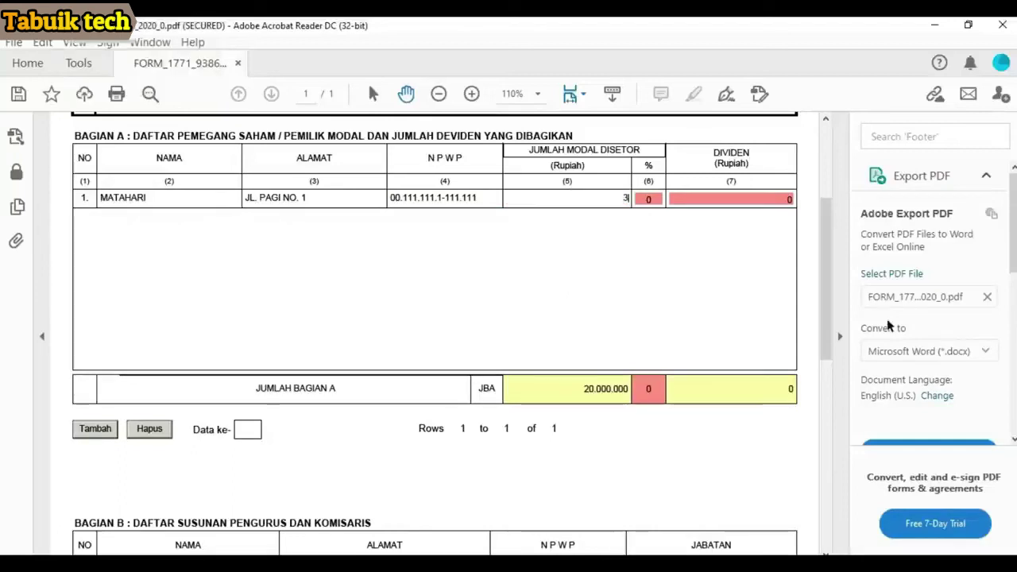
type("5000000")
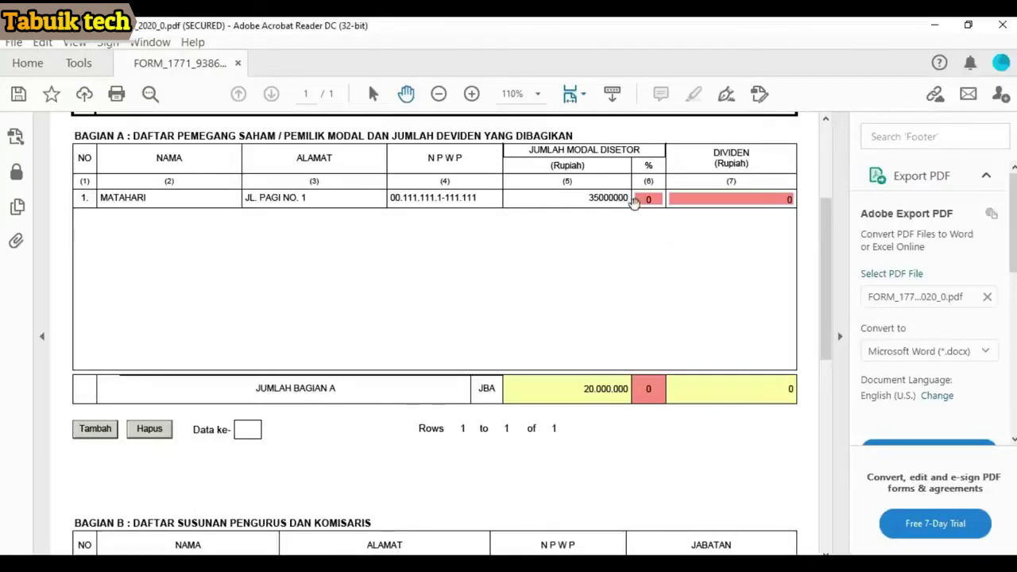
left_click(642, 201)
key("BackSpace")
left_click(783, 199)
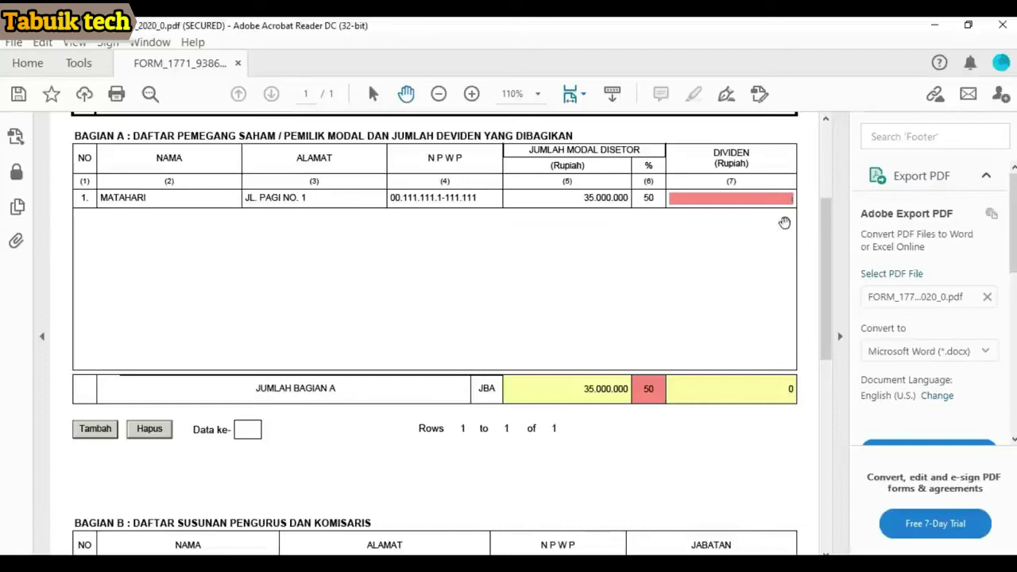
left_click(730, 278)
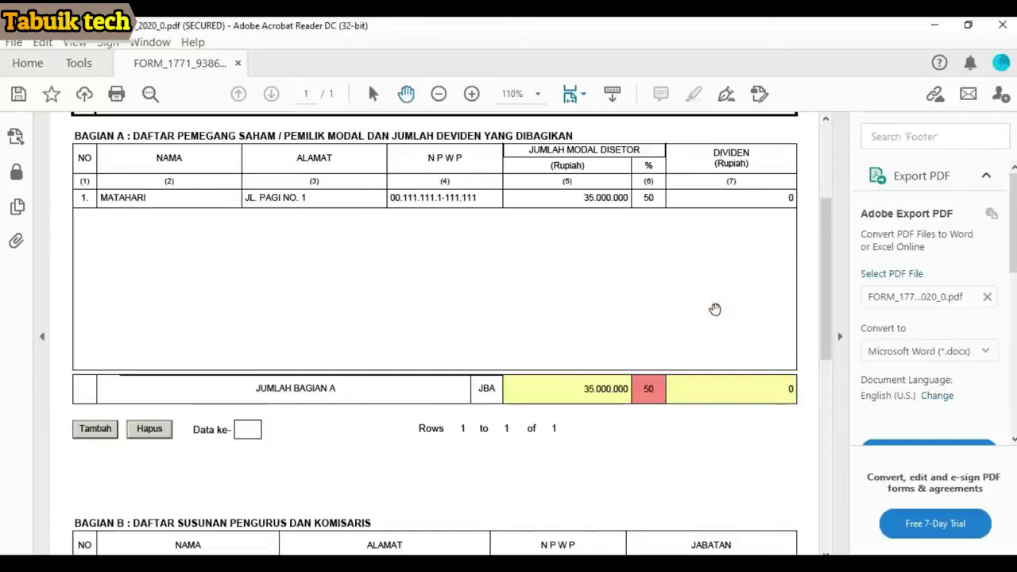
- Add a second Bagian A row with the shareholder's name, address and NPWP
left_click(93, 433)
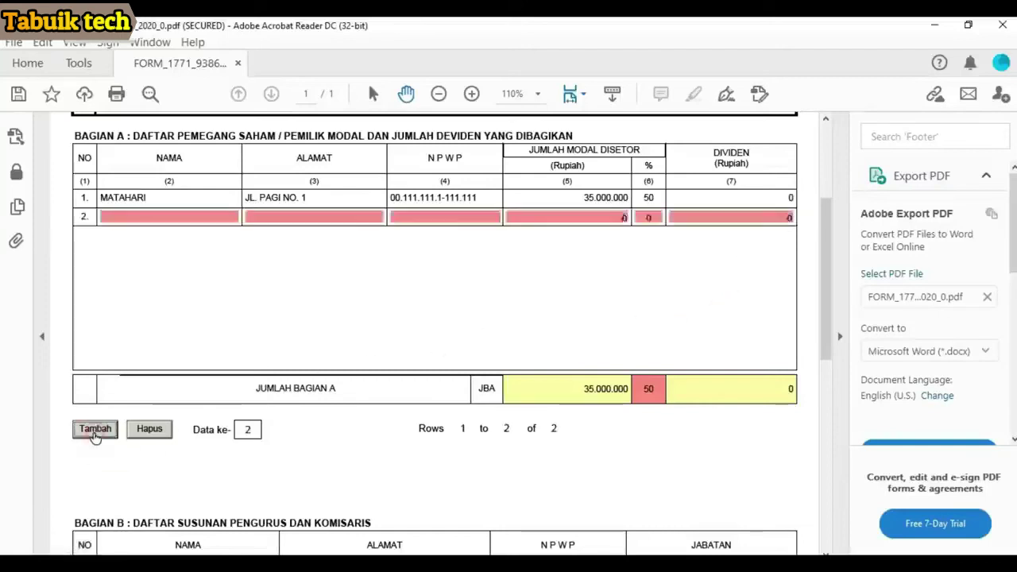
left_click(134, 216)
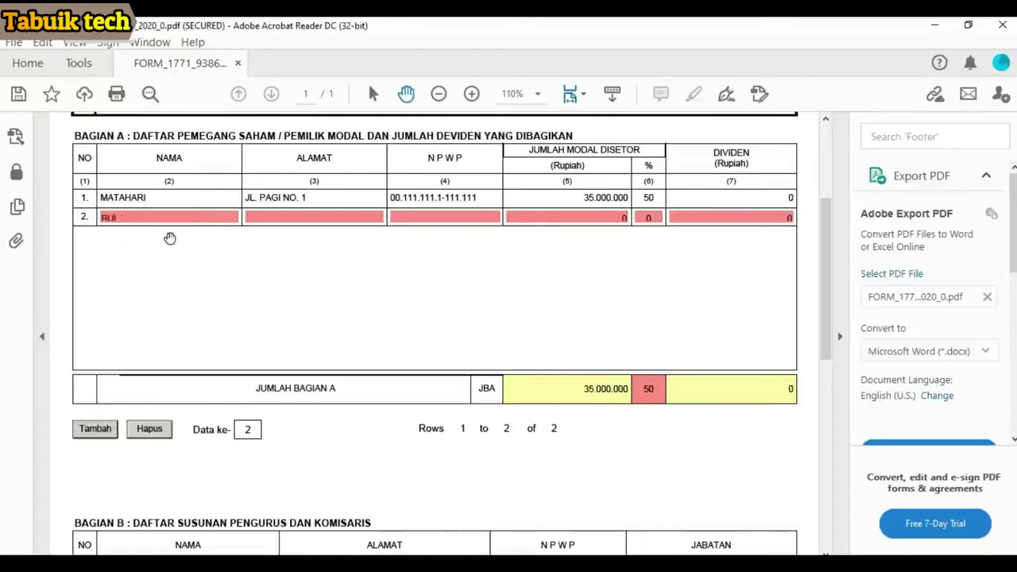
left_click(262, 216)
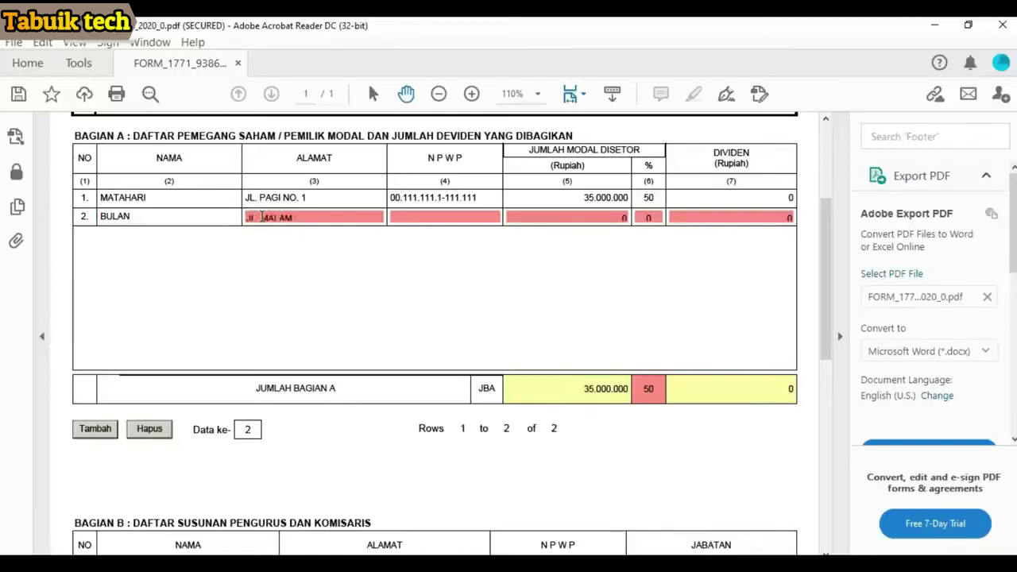
type("JL. MALAM NO 2")
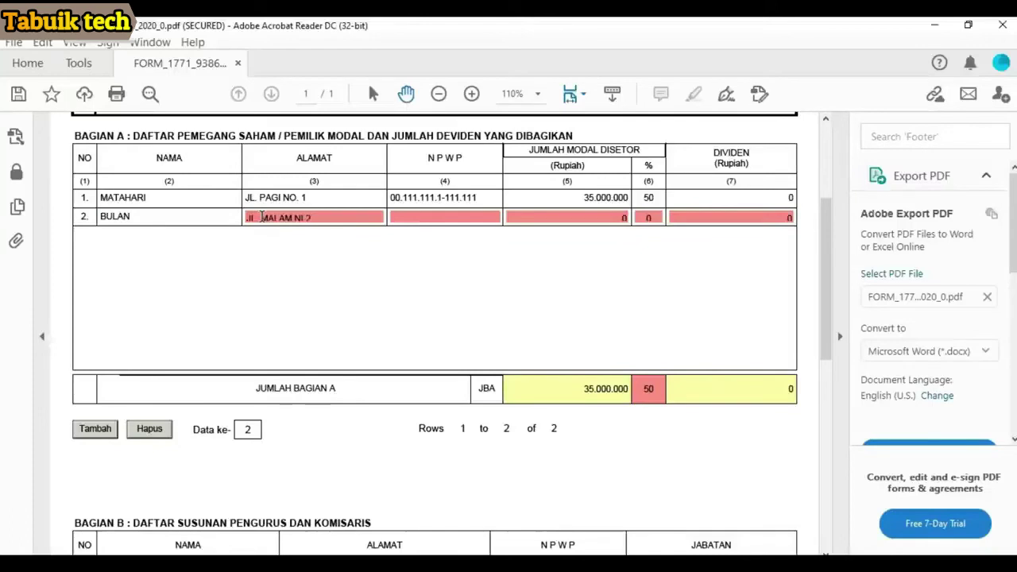
key("Return")
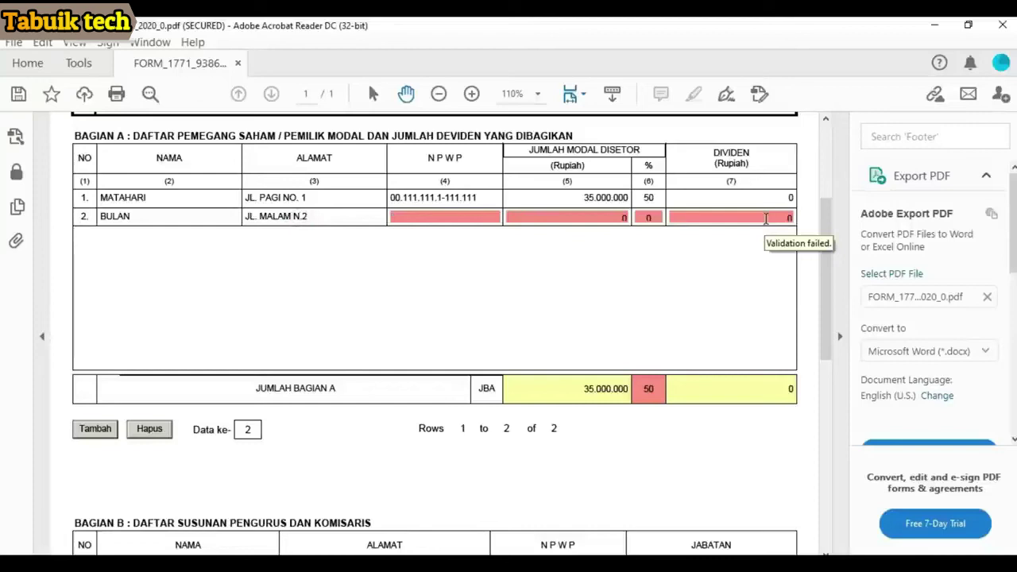
type("O")
left_click(494, 220)
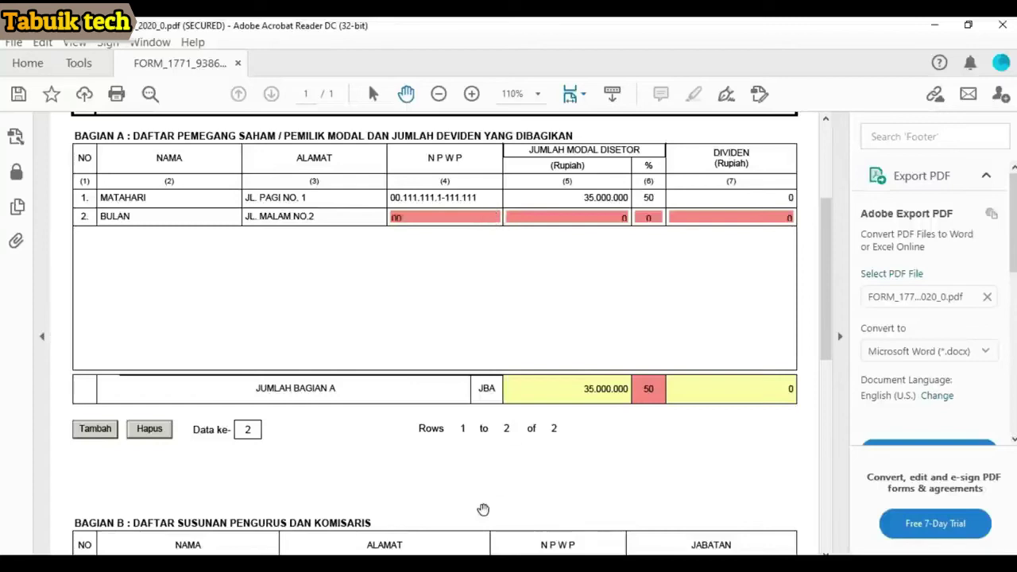
type("00.111.111.1-111.11")
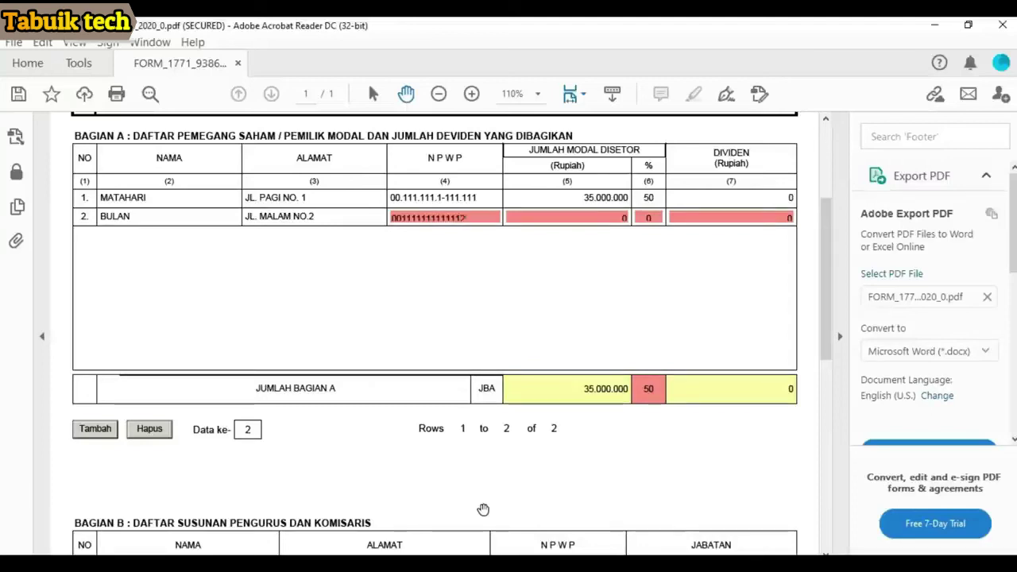
type("2")
left_click(484, 510)
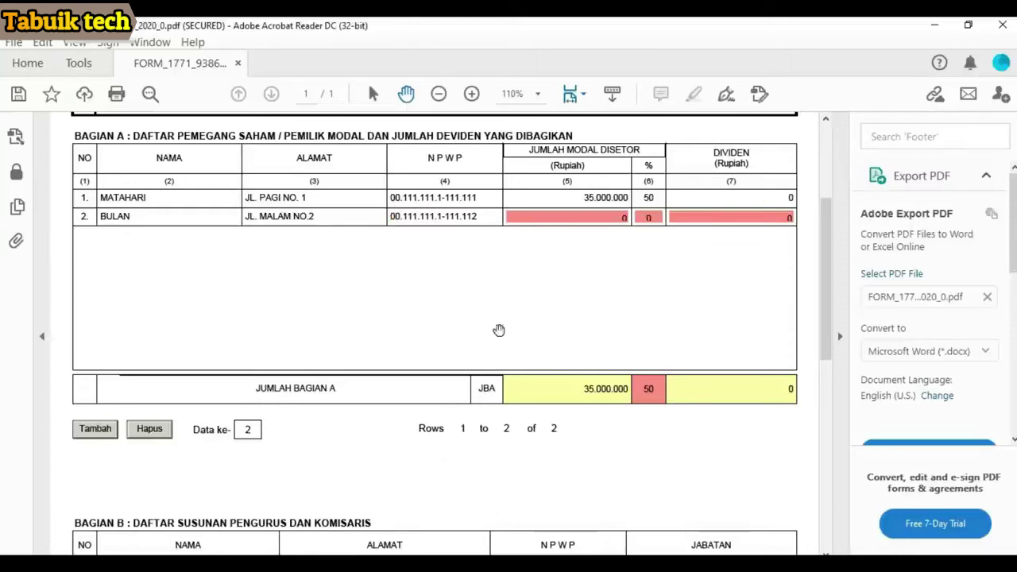
- Give row 2 capital 35.000.000, share 50 percent, and dividend 0
left_click(617, 218)
type("35.000.")
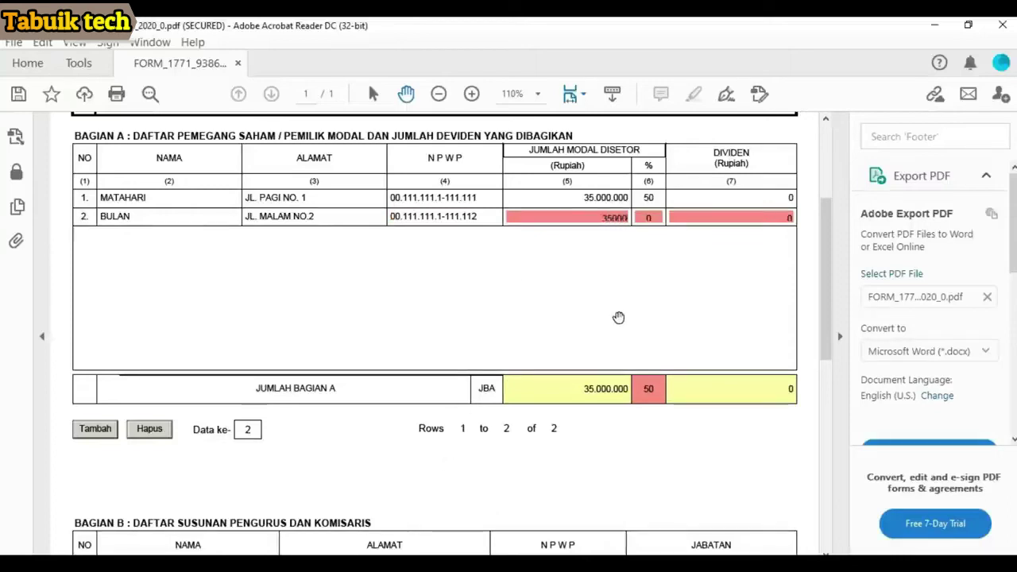
type("000")
key("Tab")
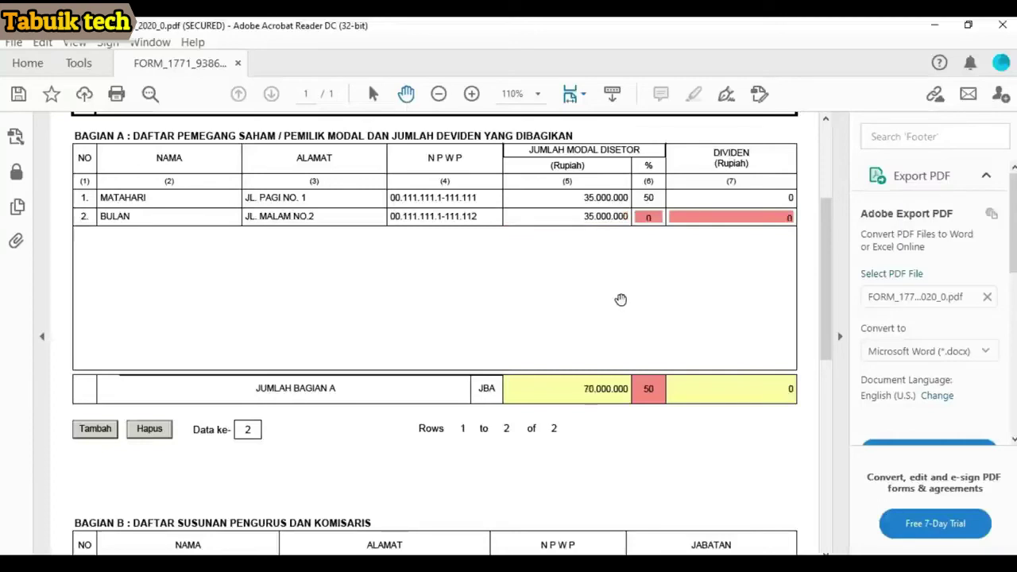
left_click(645, 218)
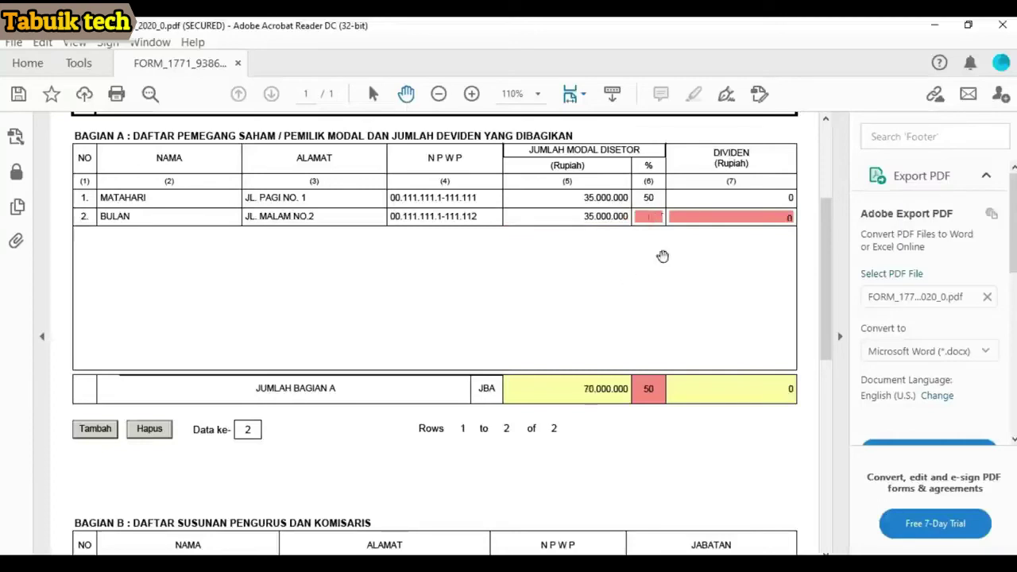
left_click(623, 307)
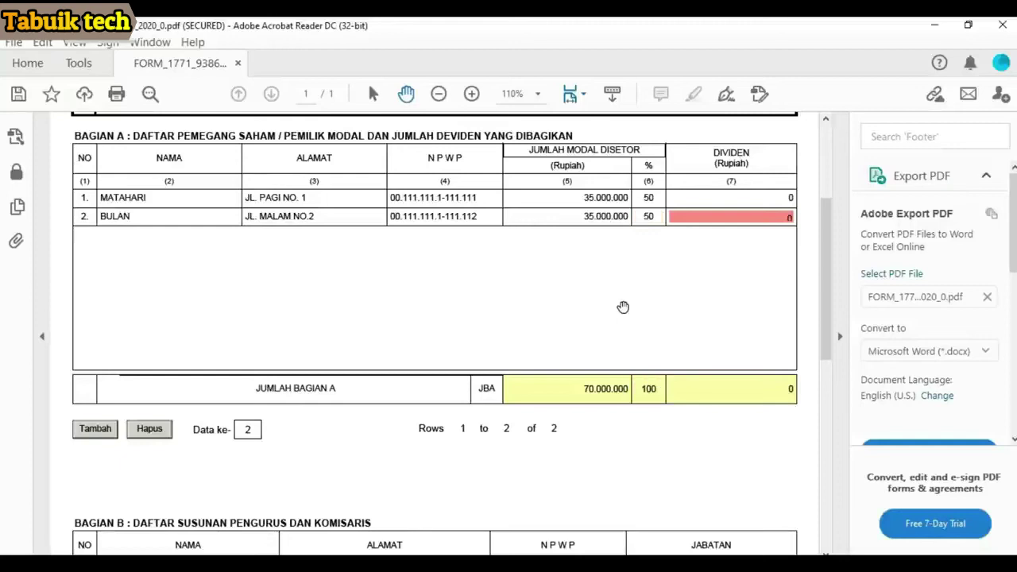
left_click(737, 218)
left_click(715, 287)
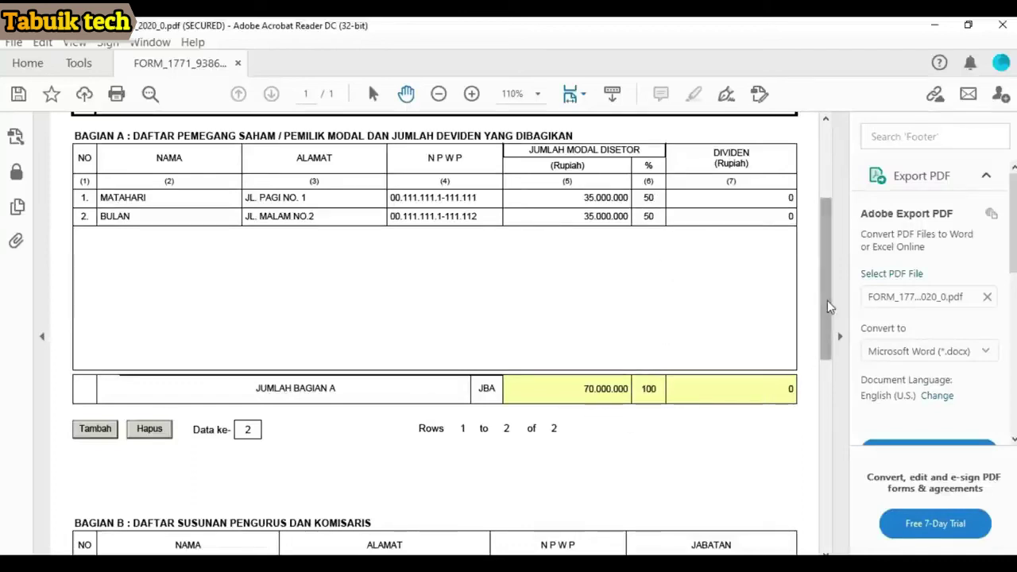
- Add a Bagian B row with the board member's name, address, NPWP and position DIREKTUR
left_click_drag(827, 302, 835, 424)
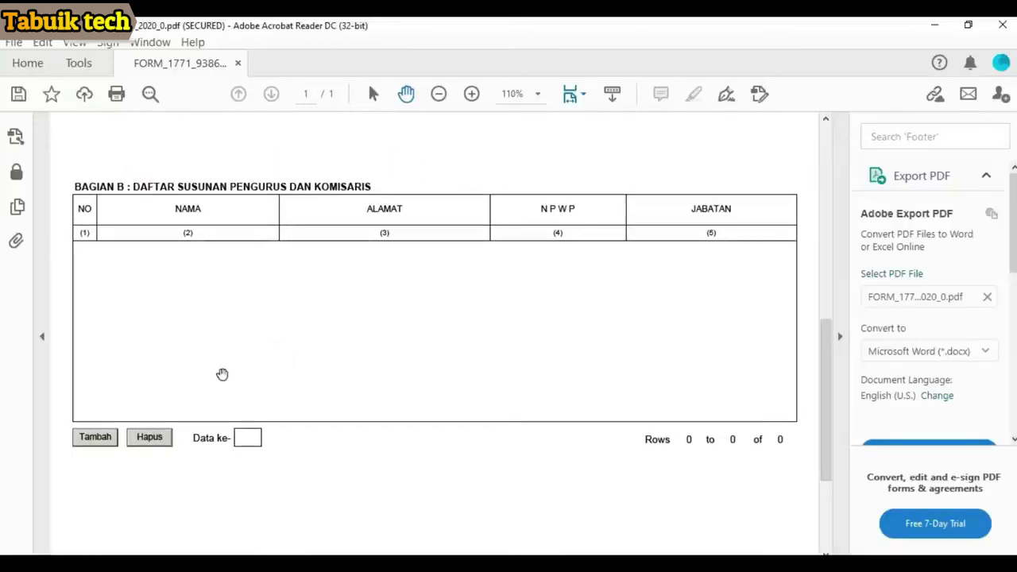
left_click(93, 440)
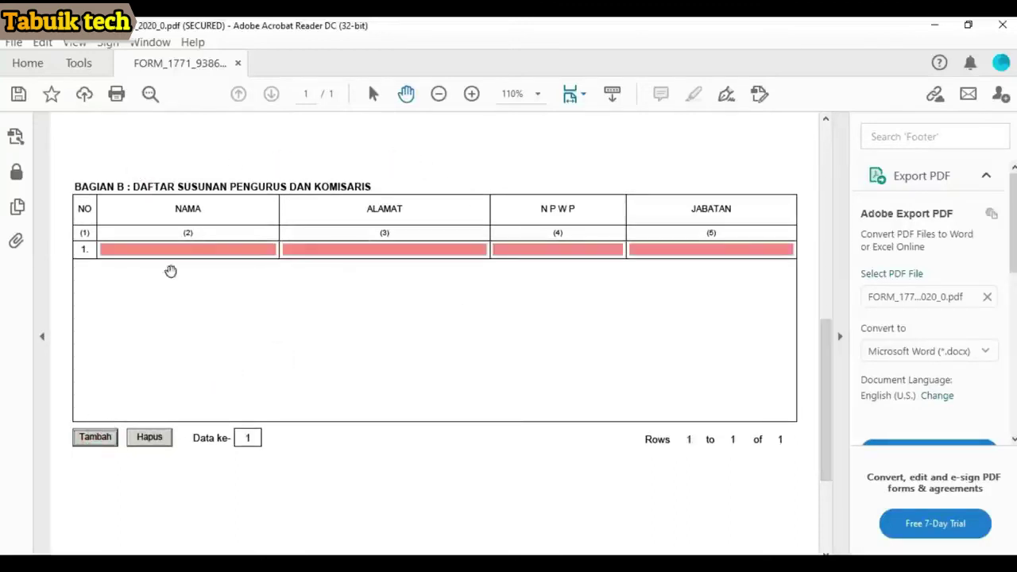
left_click(191, 247)
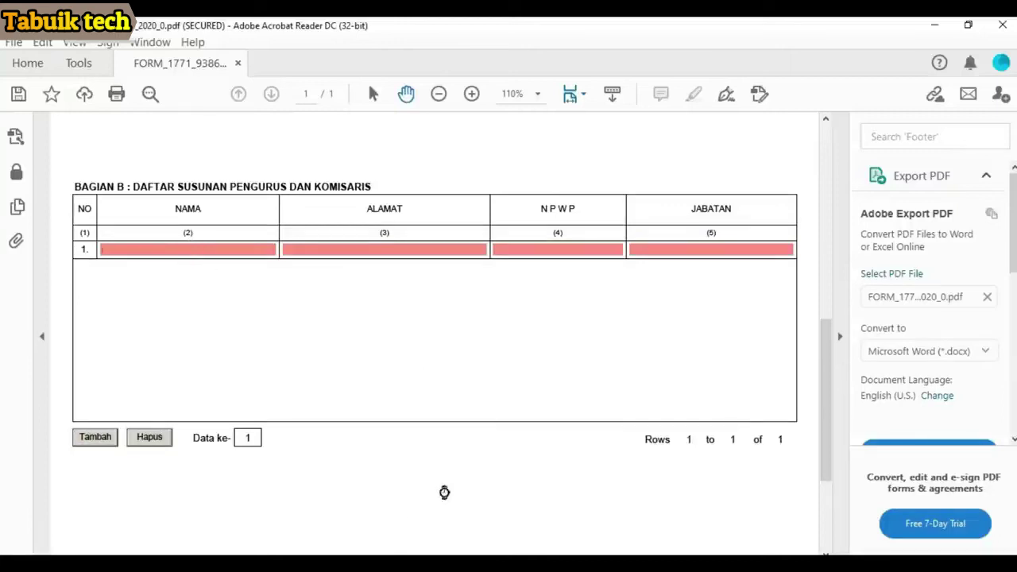
type("MATAHARI")
left_click(449, 249)
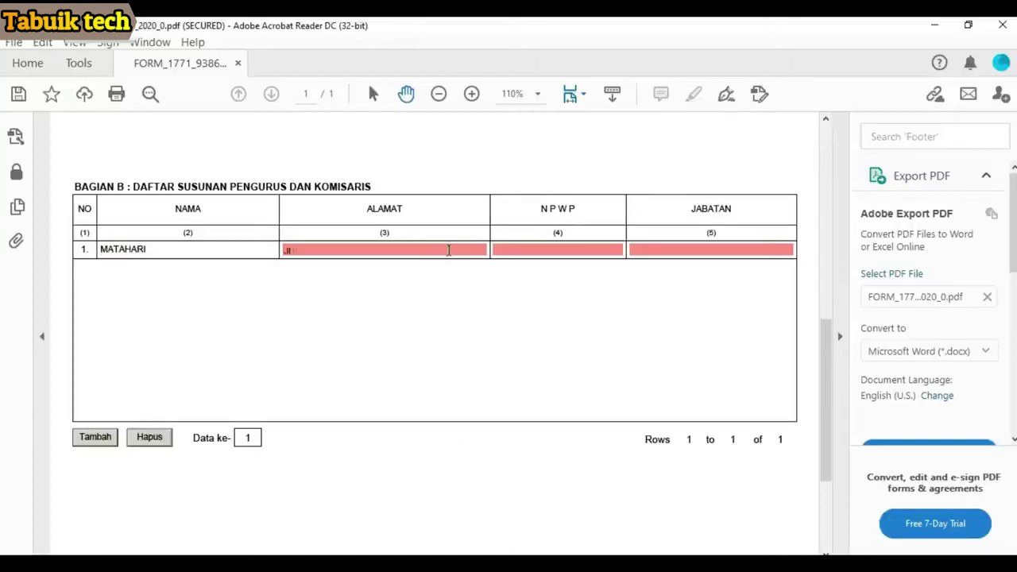
key("Return")
left_click(556, 249)
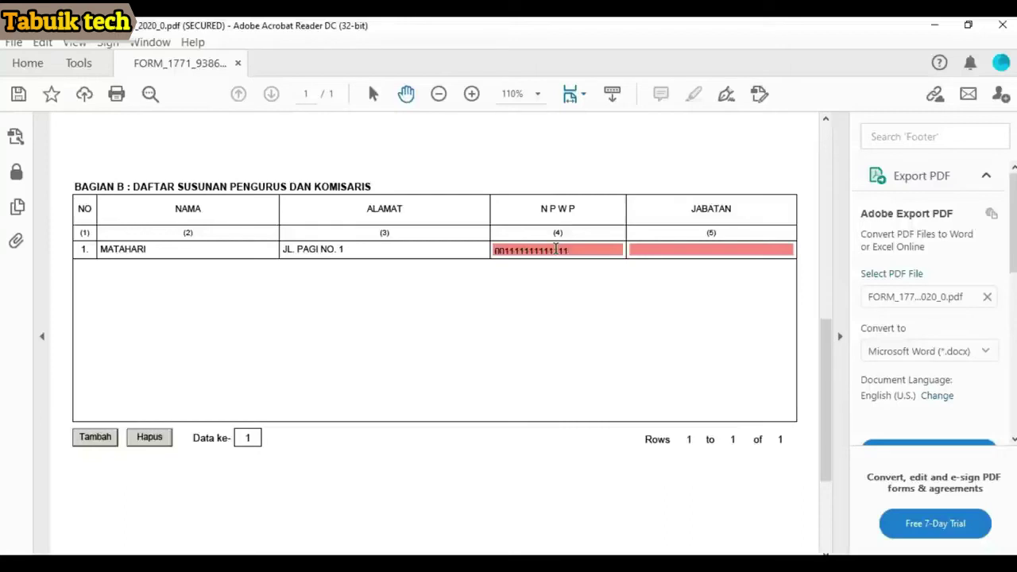
key("Return")
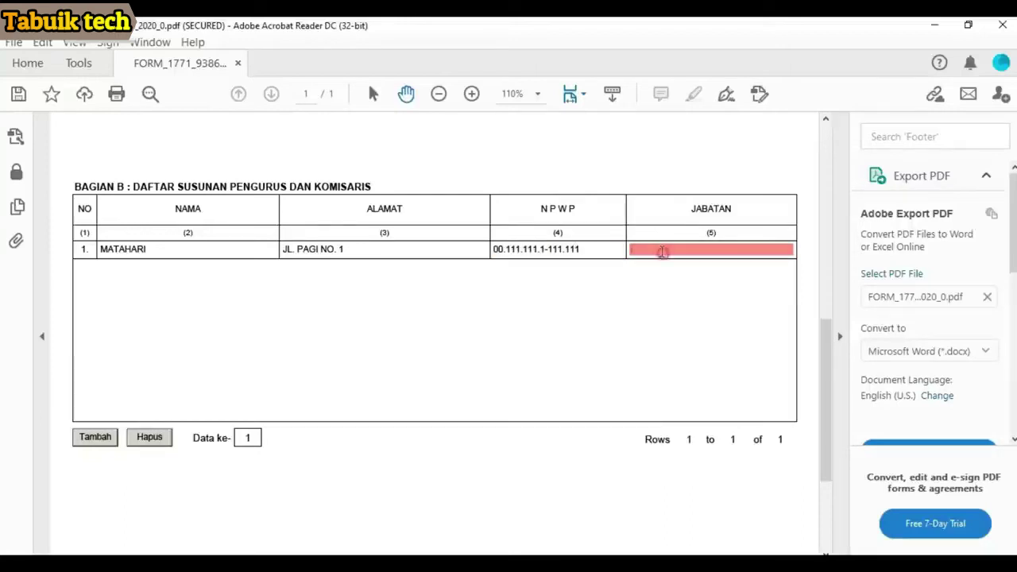
left_click(761, 342)
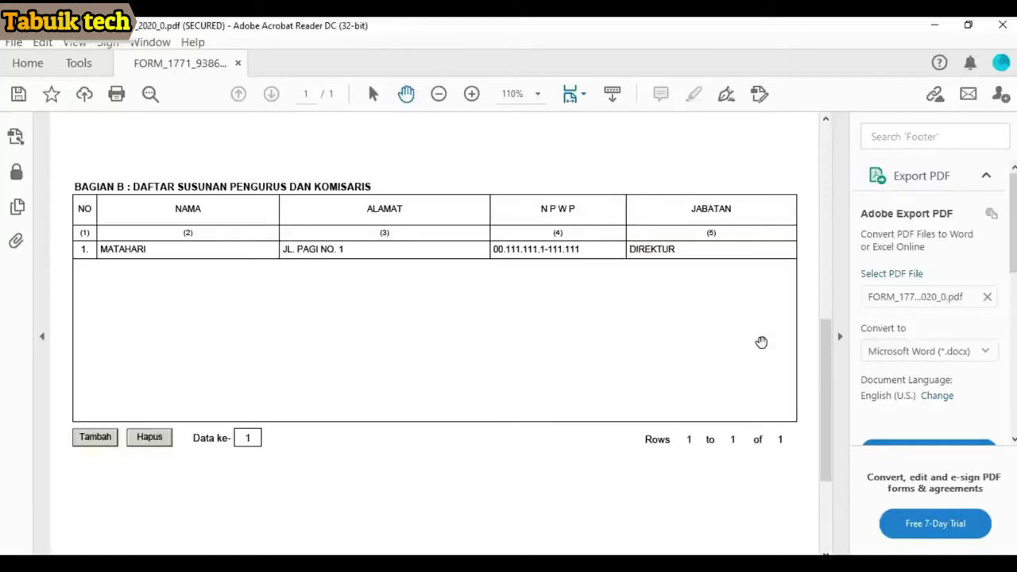
left_click(96, 437)
left_click(186, 270)
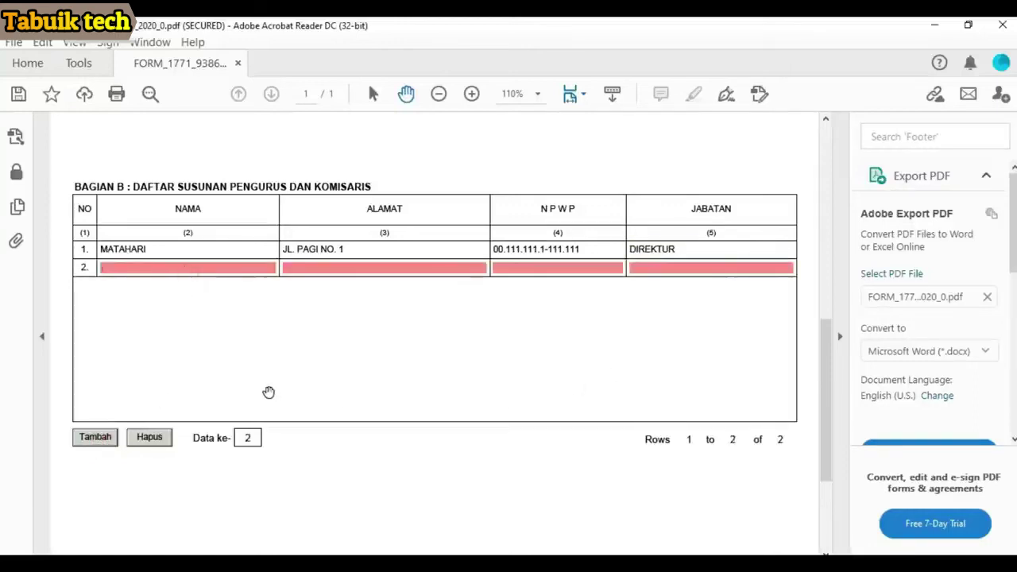
type("BULAN")
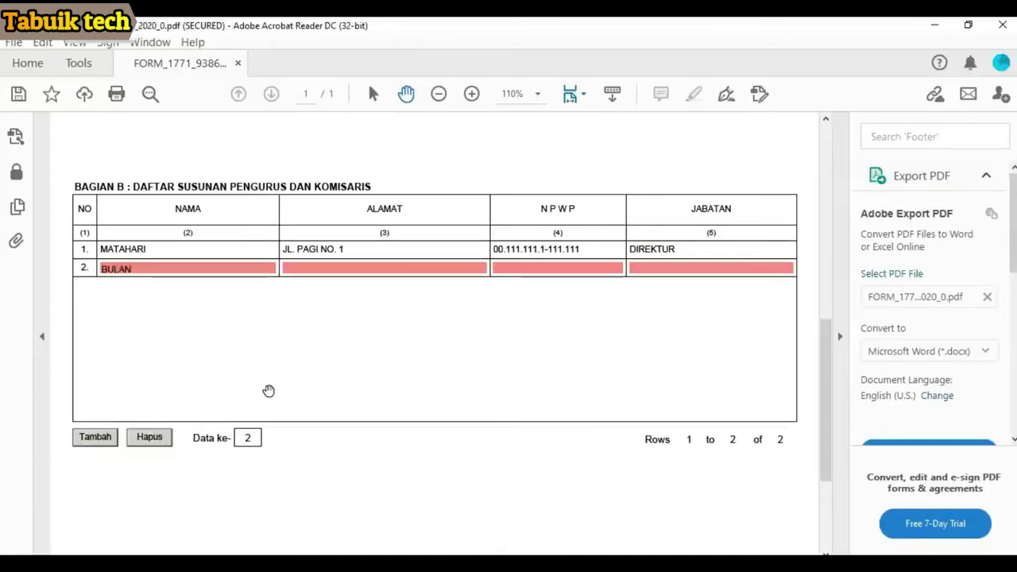
left_click(390, 269)
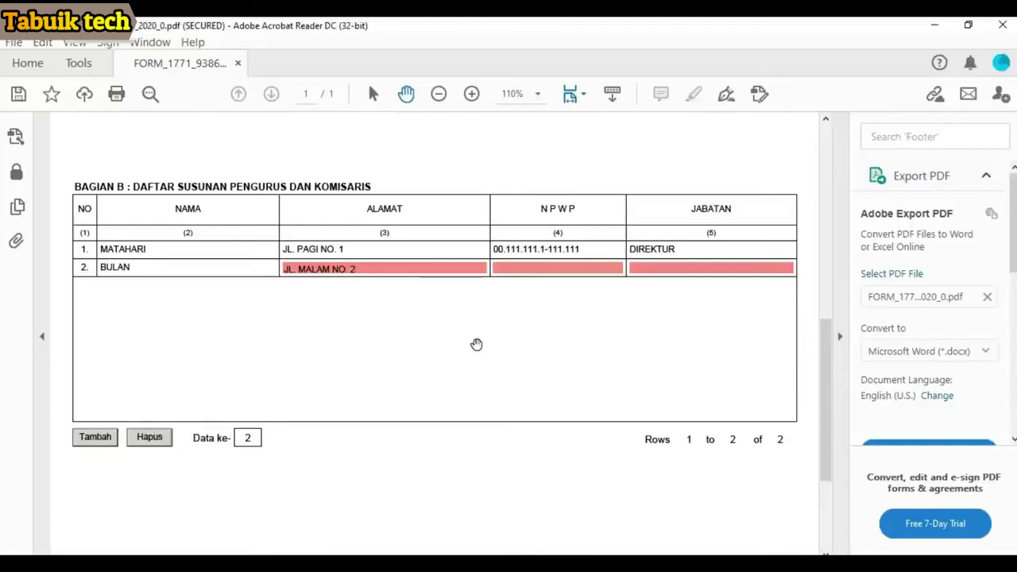
left_click(525, 267)
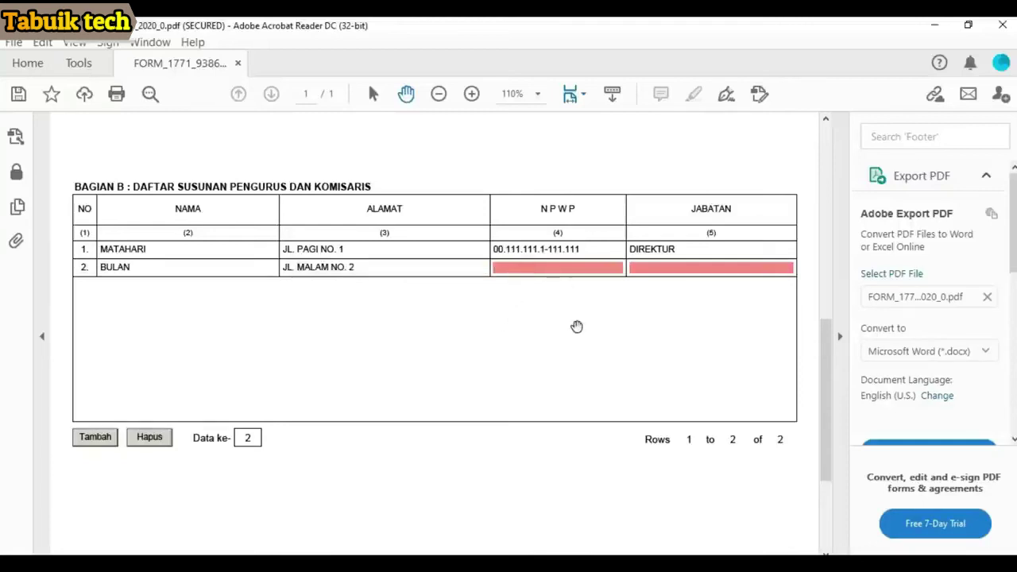
type("00.111.1")
type("11.1-111.112")
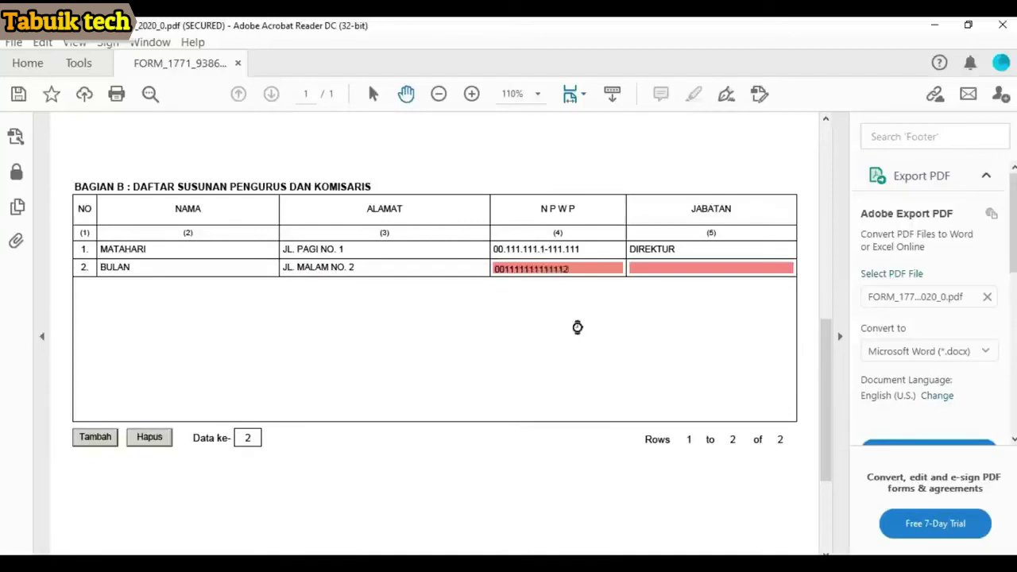
key("Tab")
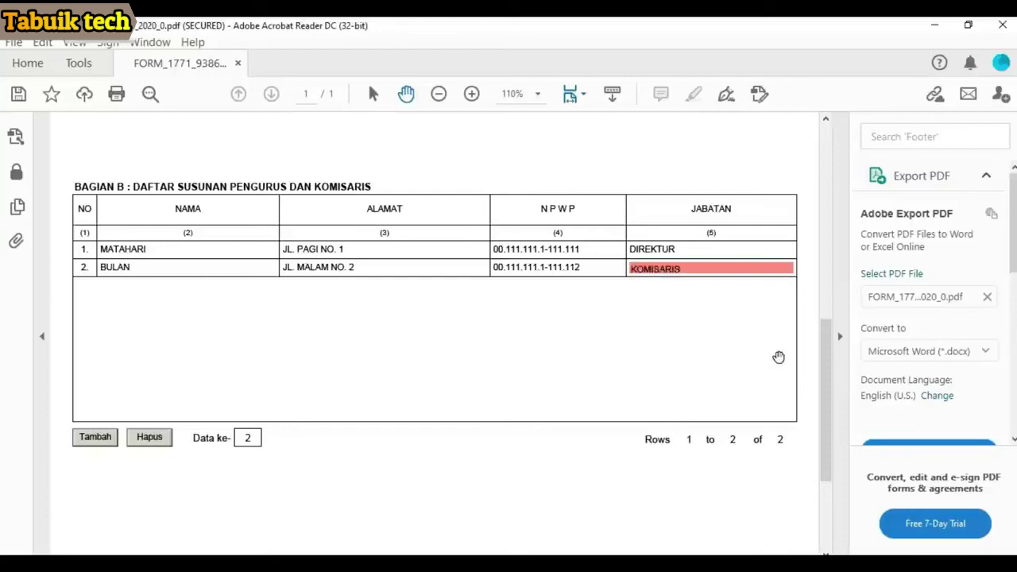
left_click(779, 358)
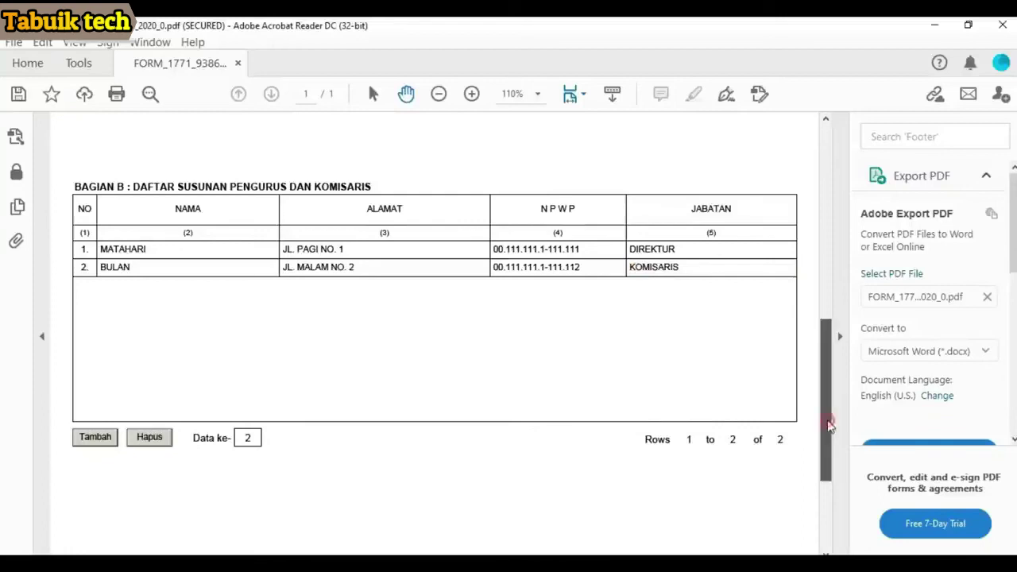
left_click_drag(829, 425, 447, 130)
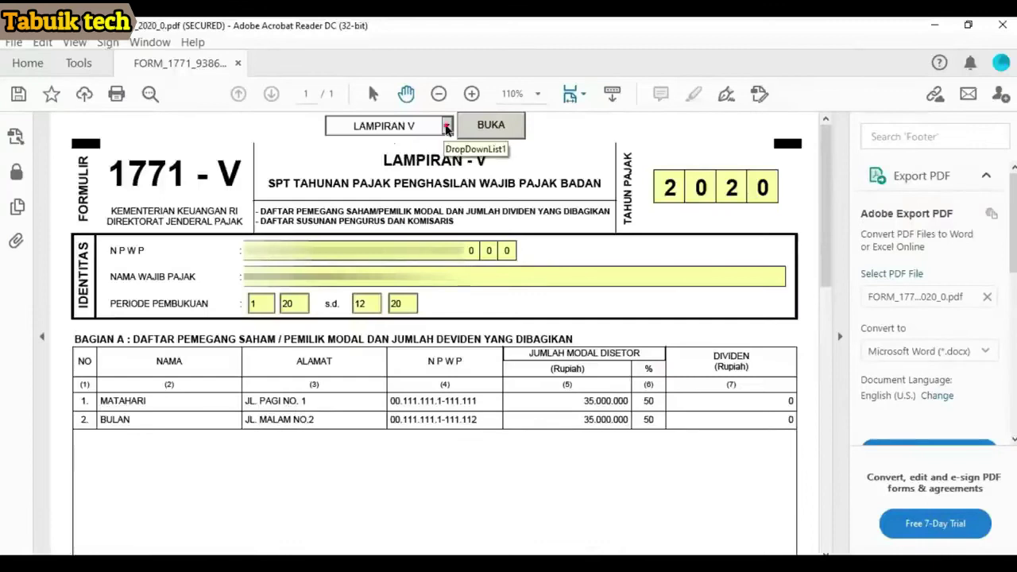
- Select INDUK in the form-section list and load the main 1771 Induk page
left_click(447, 127)
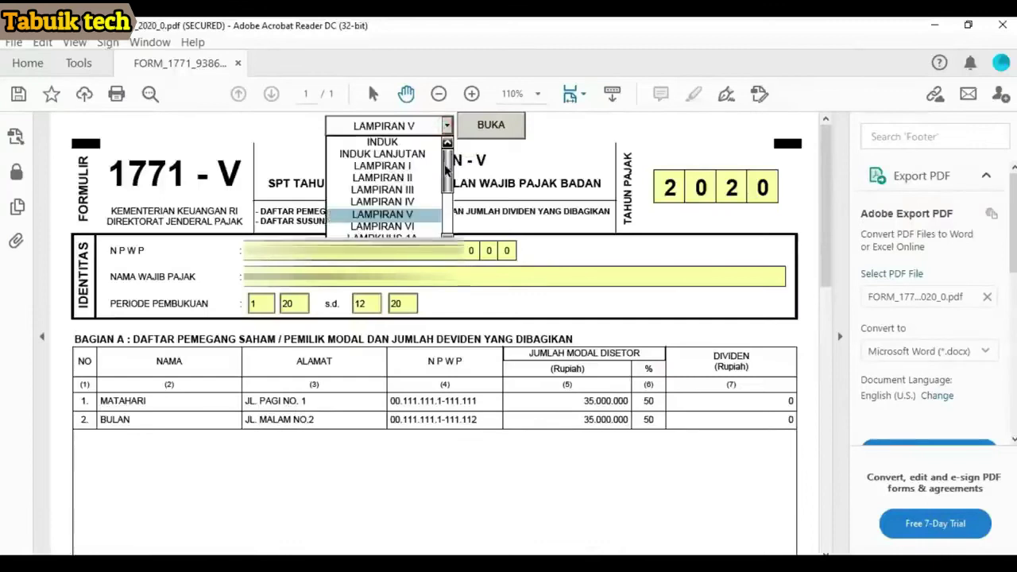
mouse_move(449, 175)
left_mouse_down()
mouse_move(449, 208)
mouse_move(449, 163)
left_mouse_up()
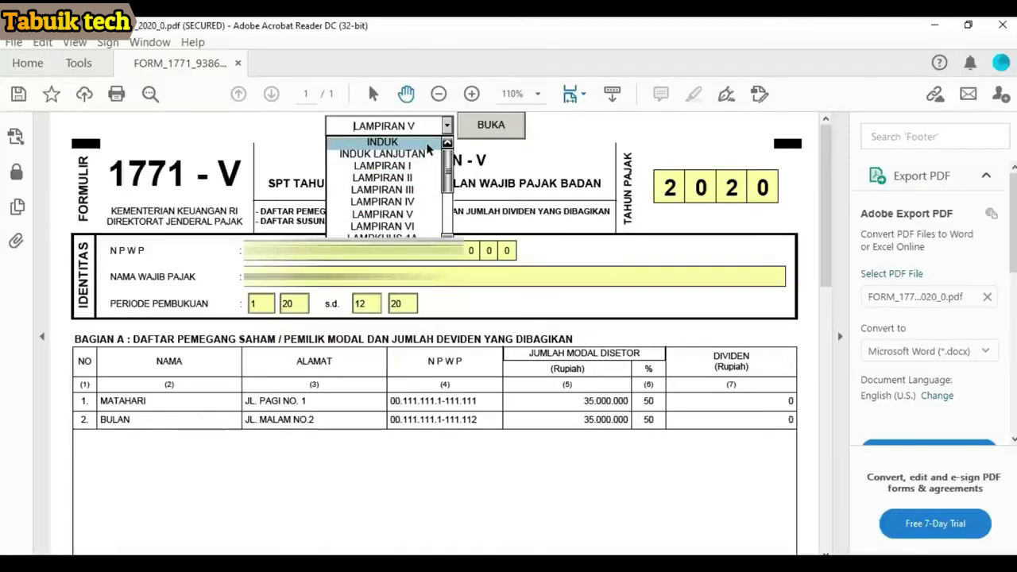
left_click(428, 148)
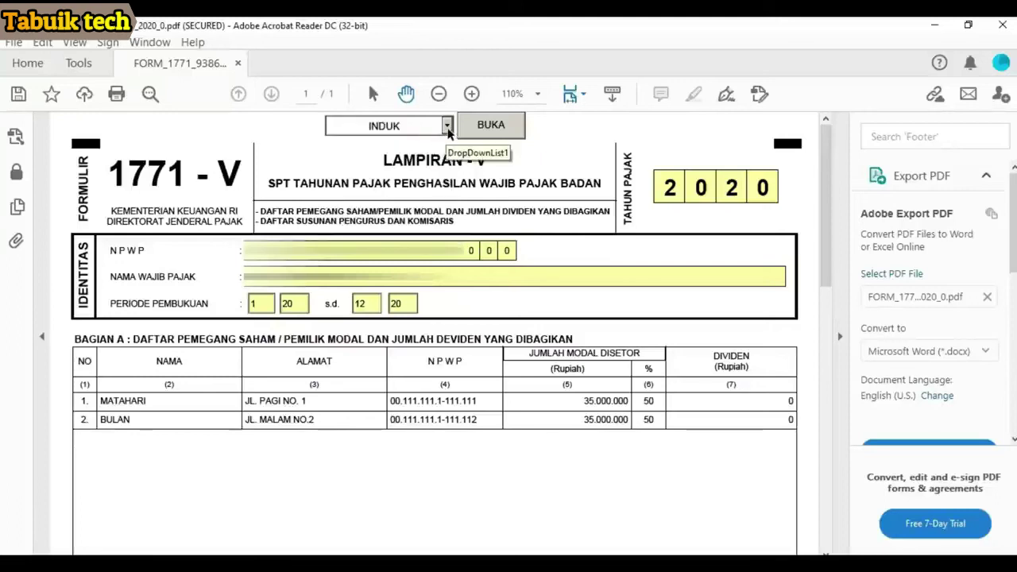
left_click(509, 128)
left_click(513, 131)
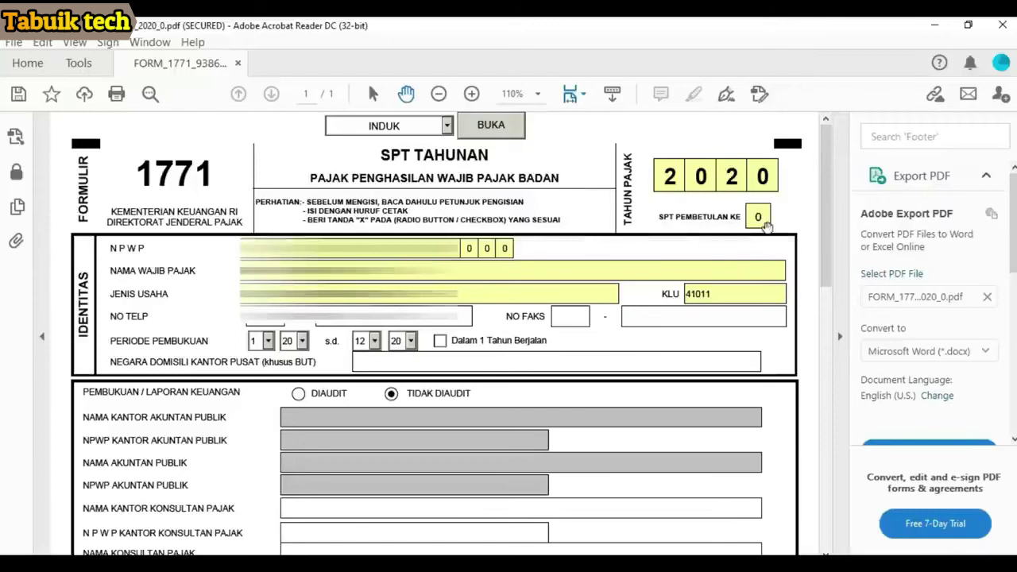
left_click_drag(832, 166, 835, 142)
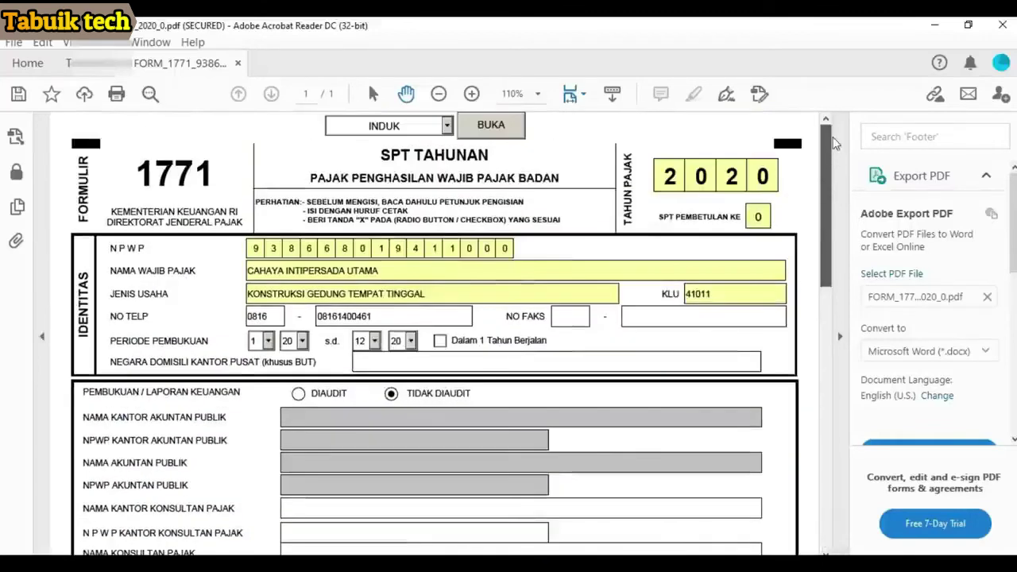
- Open the INDUK LANJUTAN section and scroll down to the section 17 attachment checklist
left_click(448, 126)
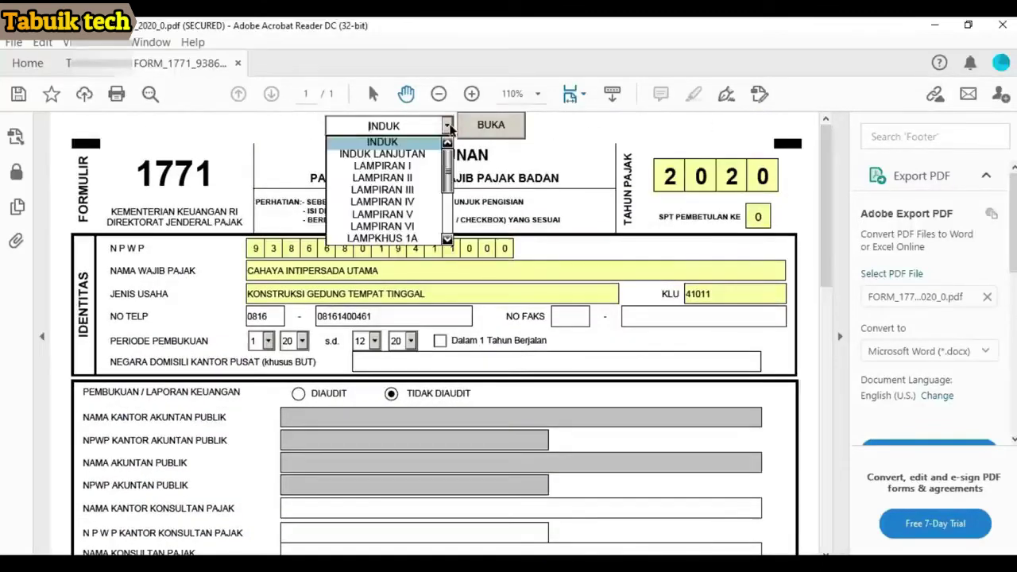
left_click(417, 155)
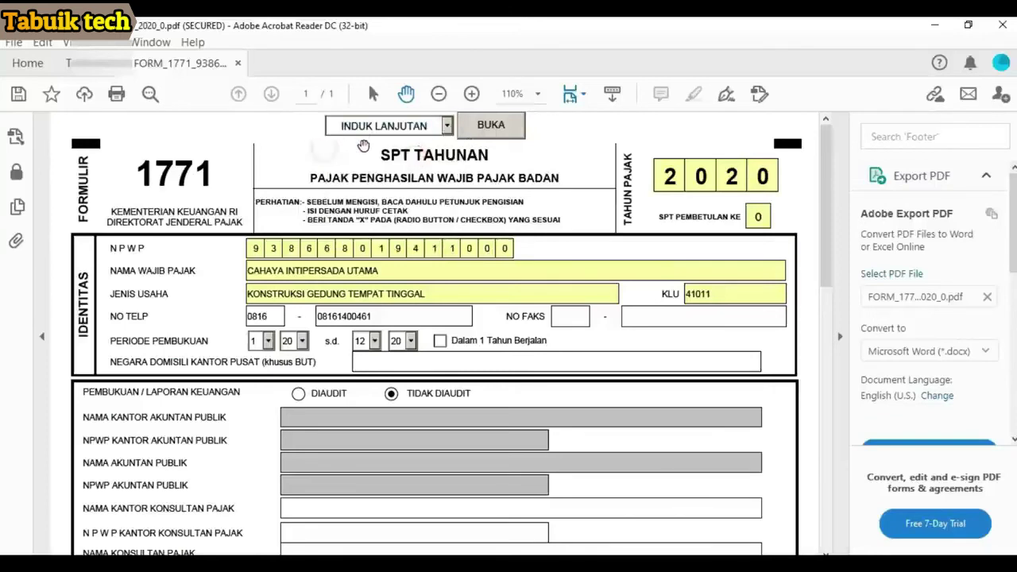
left_click(491, 125)
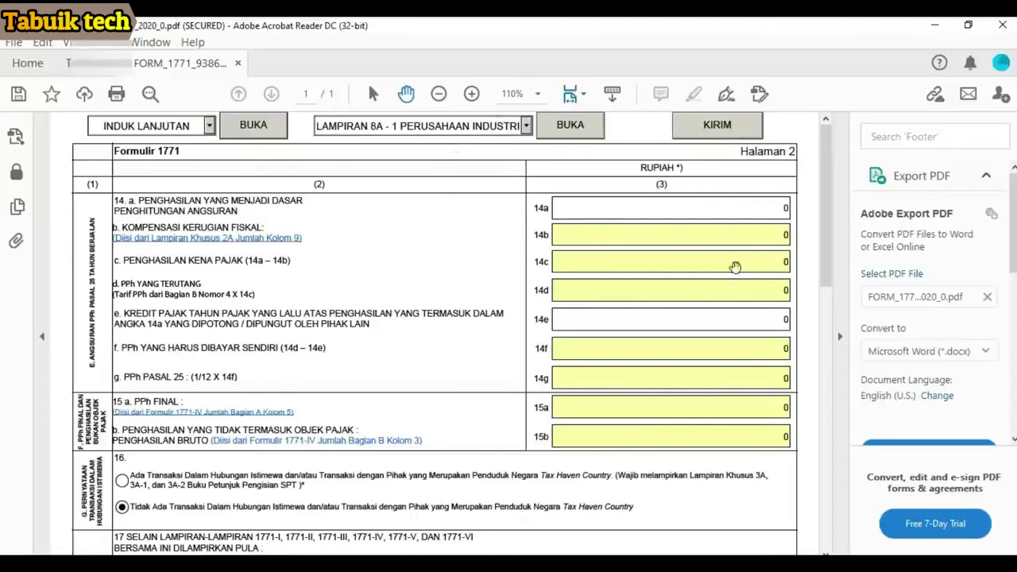
left_click_drag(825, 193, 835, 345)
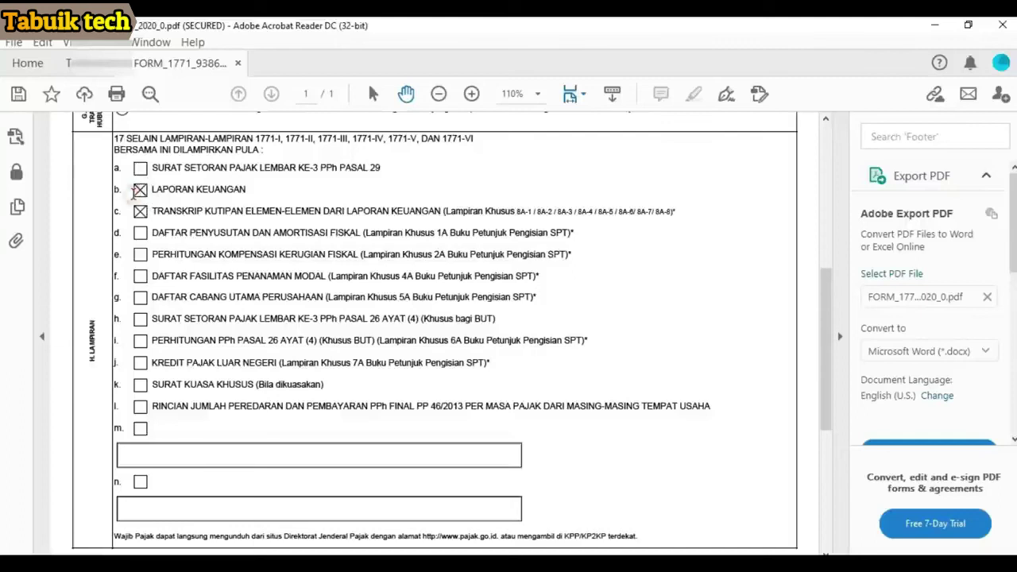
- Tick then untick attachment item a, the PPh Pasal 29 slip, and scroll the checklist
left_click(141, 169)
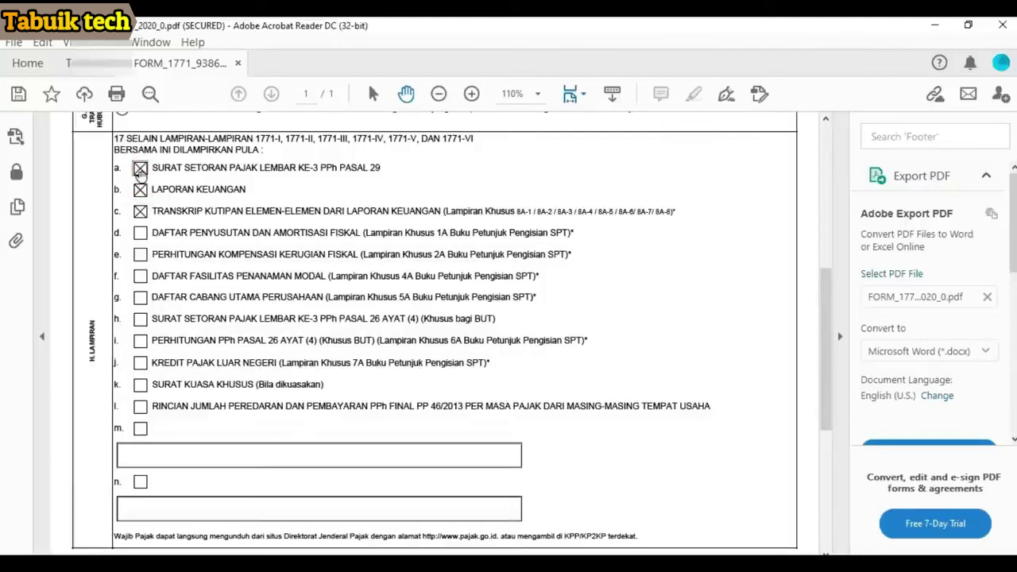
left_click(141, 169)
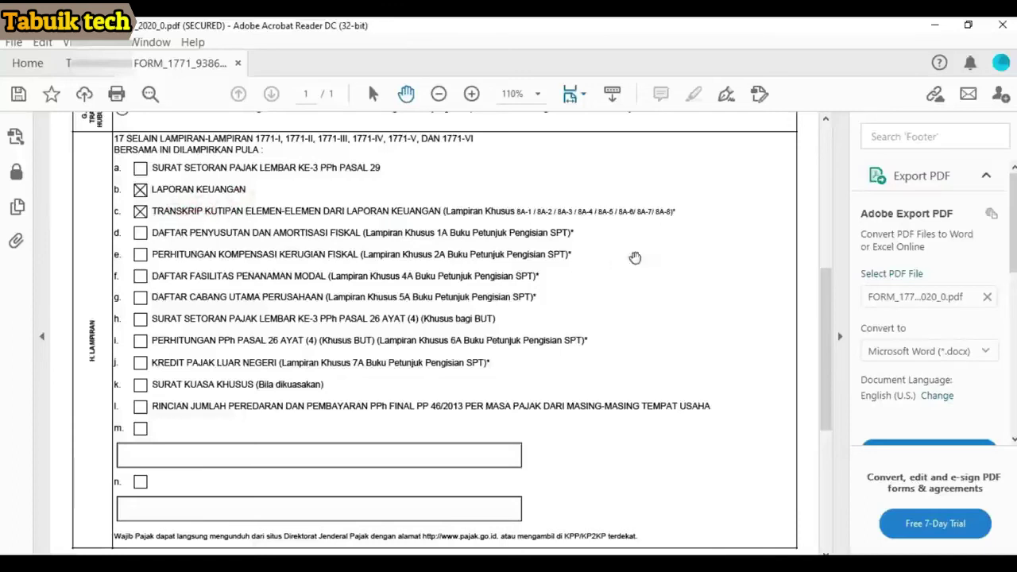
scroll(822, 284, "down", 1)
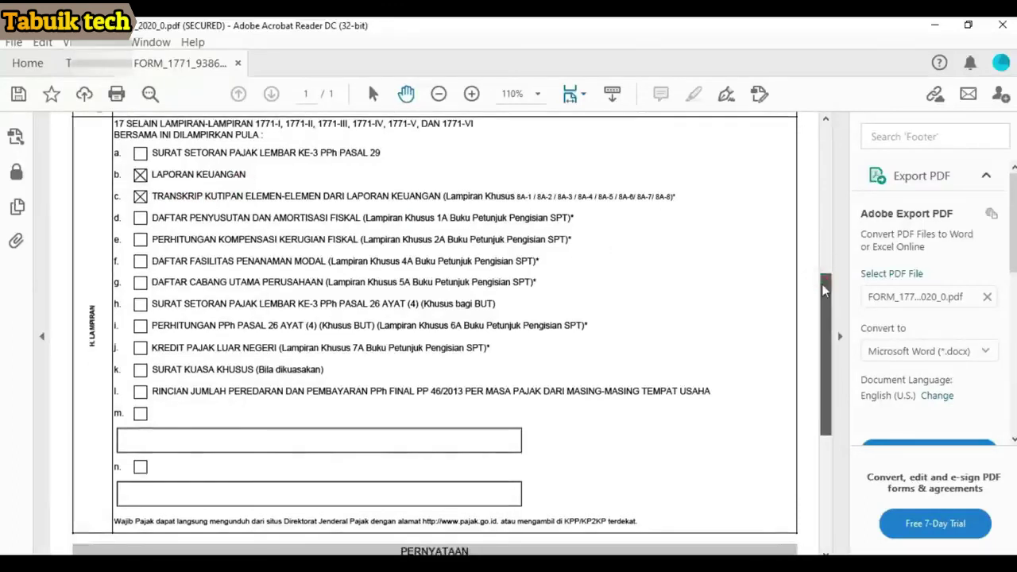
mouse_move(823, 291)
left_mouse_down()
mouse_move(835, 425)
mouse_move(836, 135)
left_mouse_up()
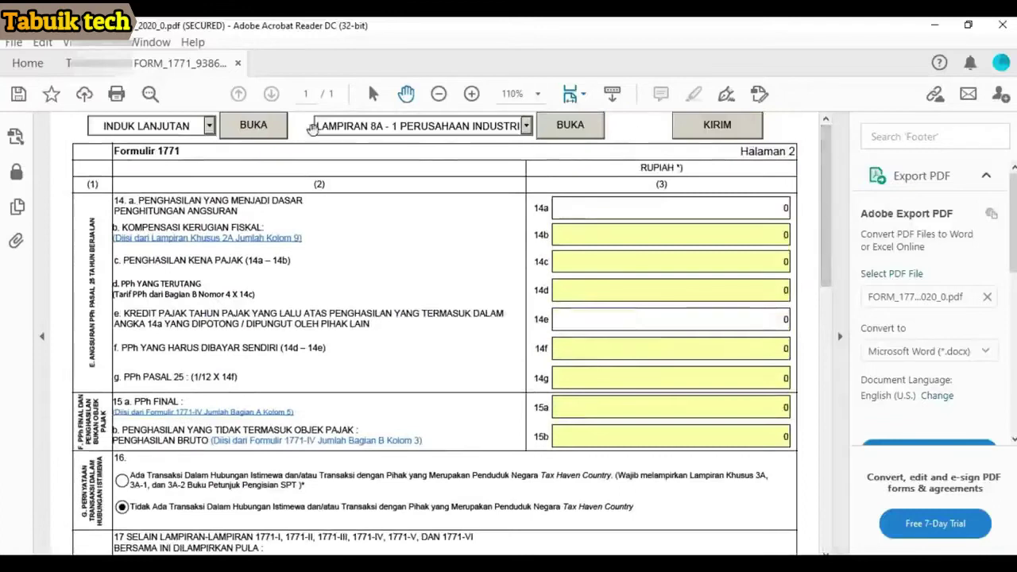
- Select LAMPIRAN 8A - 2 PERUSAHAAN DAGANG and attempt to open it, then dismiss the incomplete-form error
left_click(209, 125)
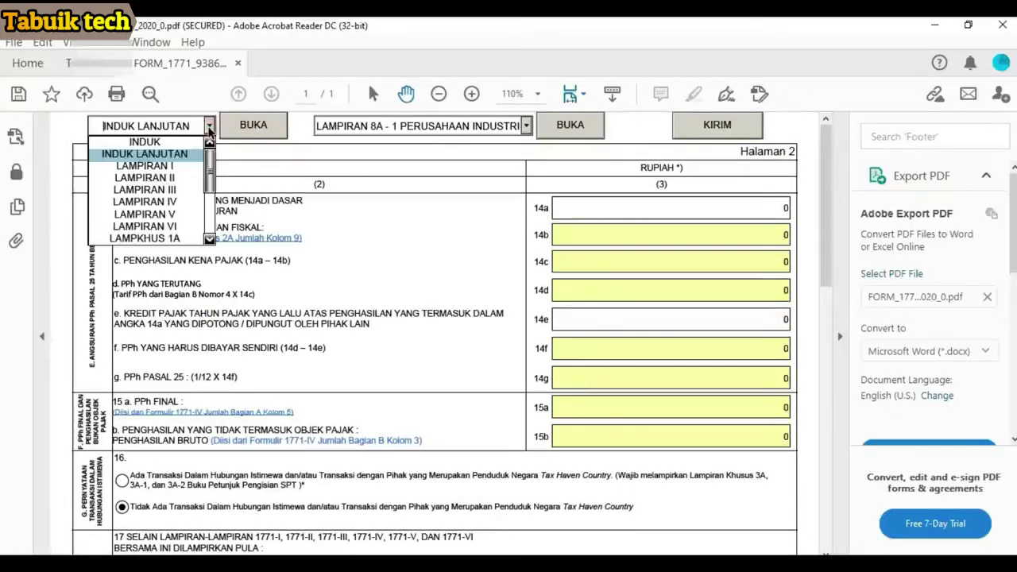
mouse_move(211, 171)
left_mouse_down()
mouse_move(211, 214)
mouse_move(215, 163)
left_mouse_up()
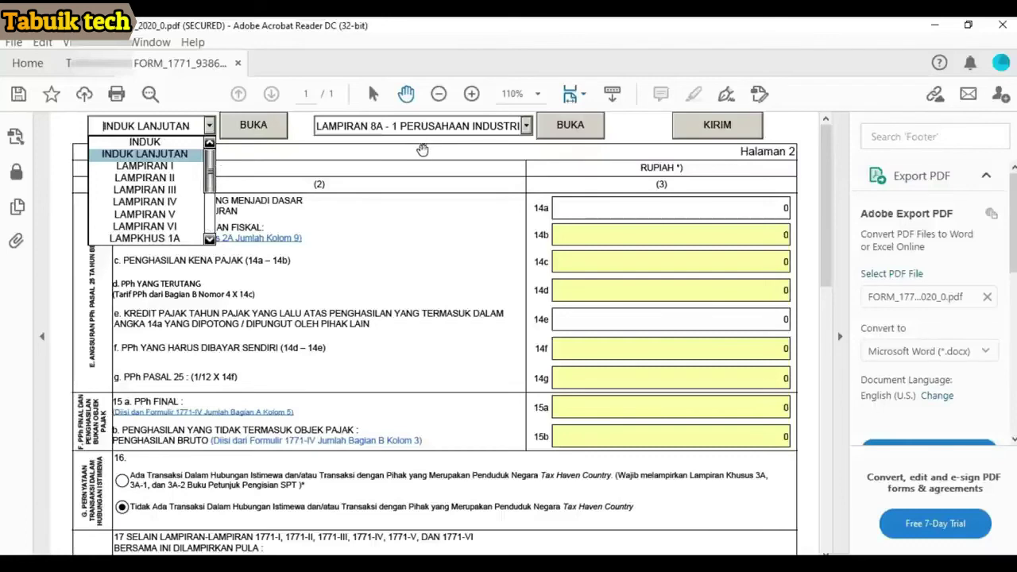
left_click(527, 128)
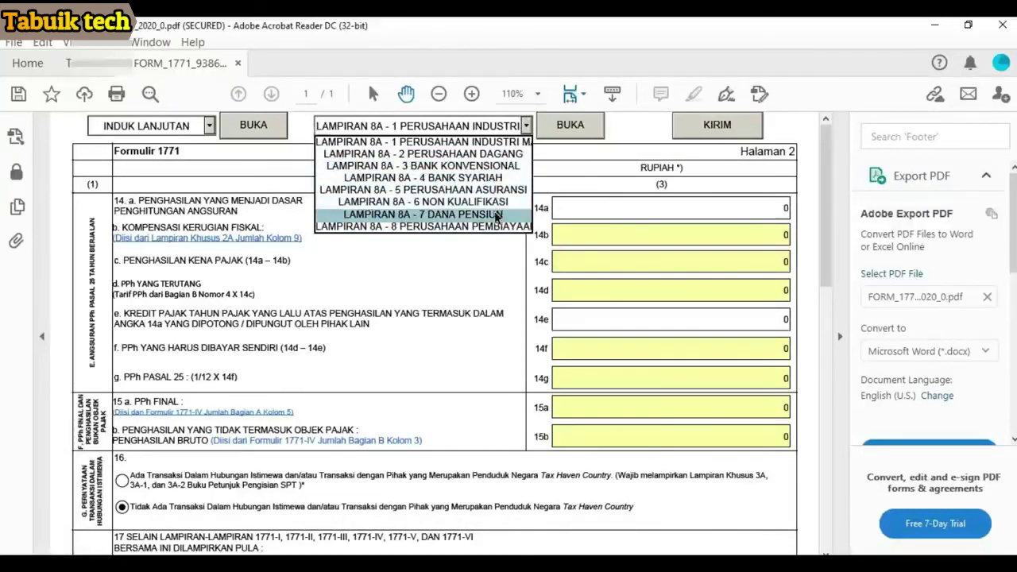
left_click(500, 155)
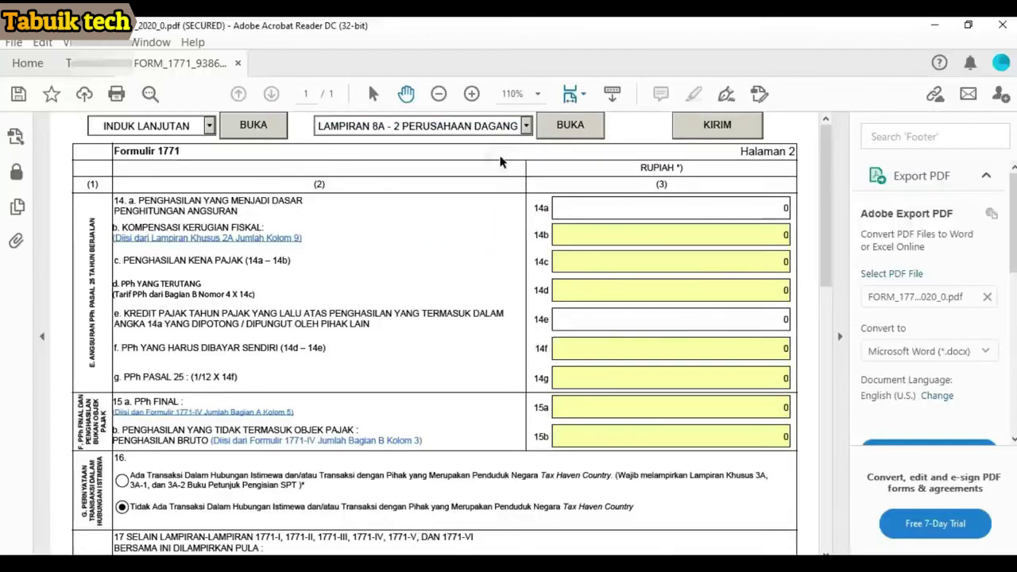
left_click(562, 132)
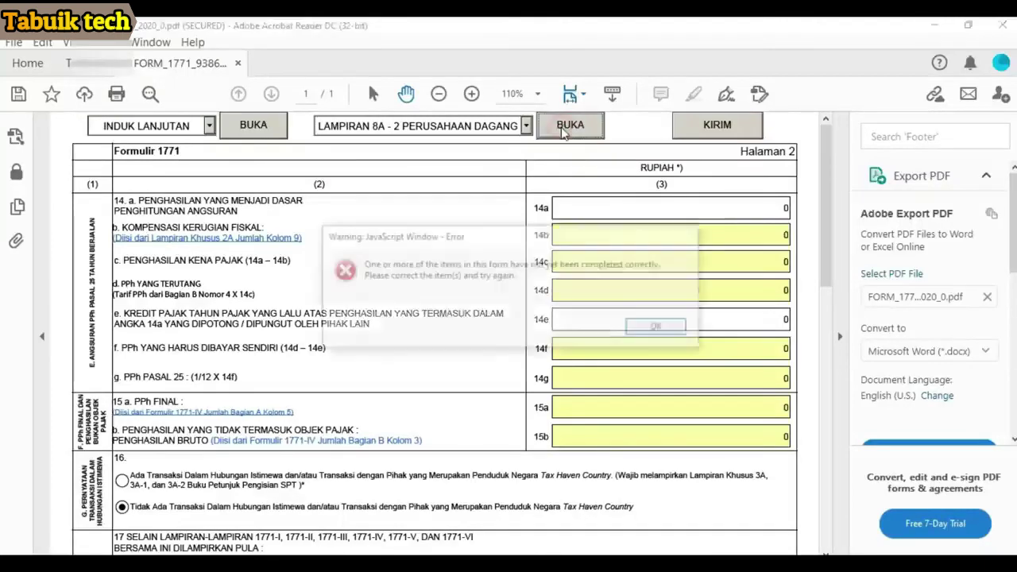
left_click(661, 326)
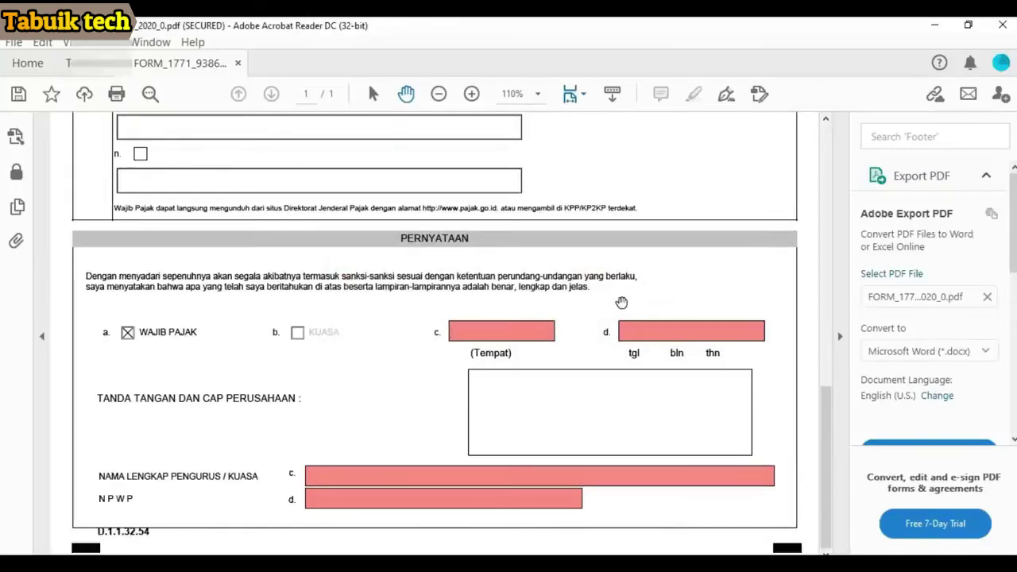
- Enter JAKARTA as the declaration place and set the declaration date to 2 April 2021
type("KARTA")
left_click(642, 335)
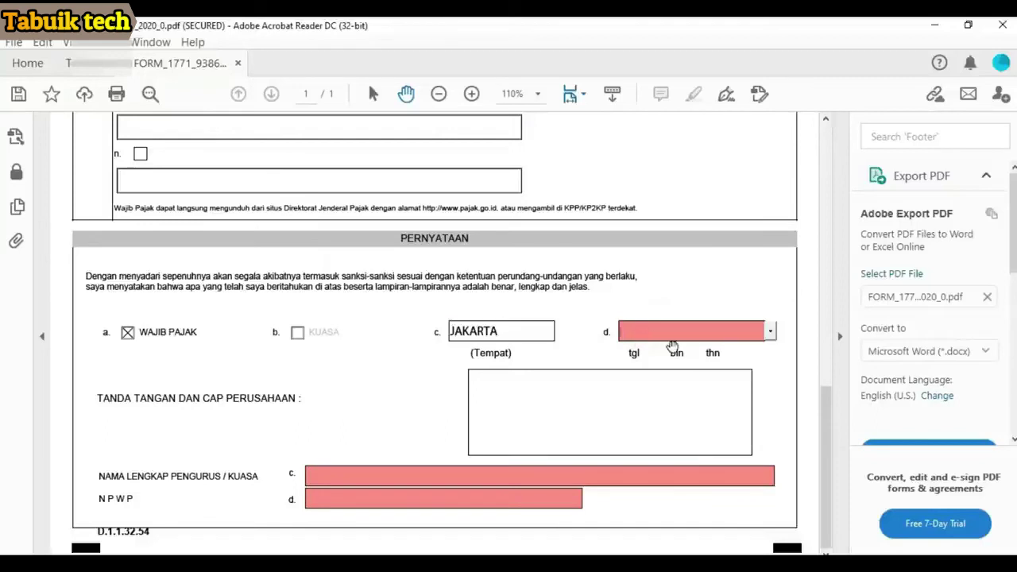
left_click(769, 334)
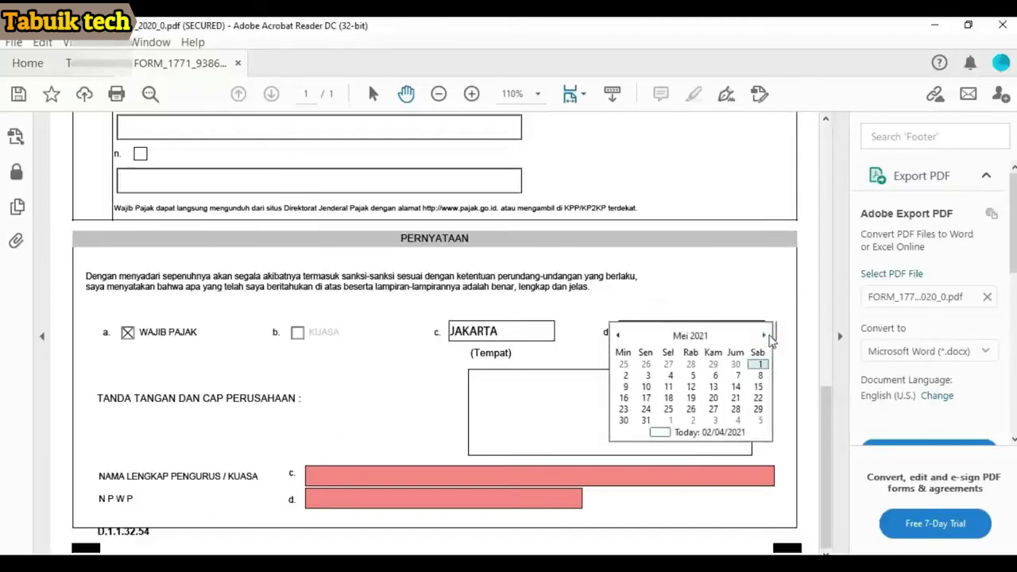
left_click(618, 335)
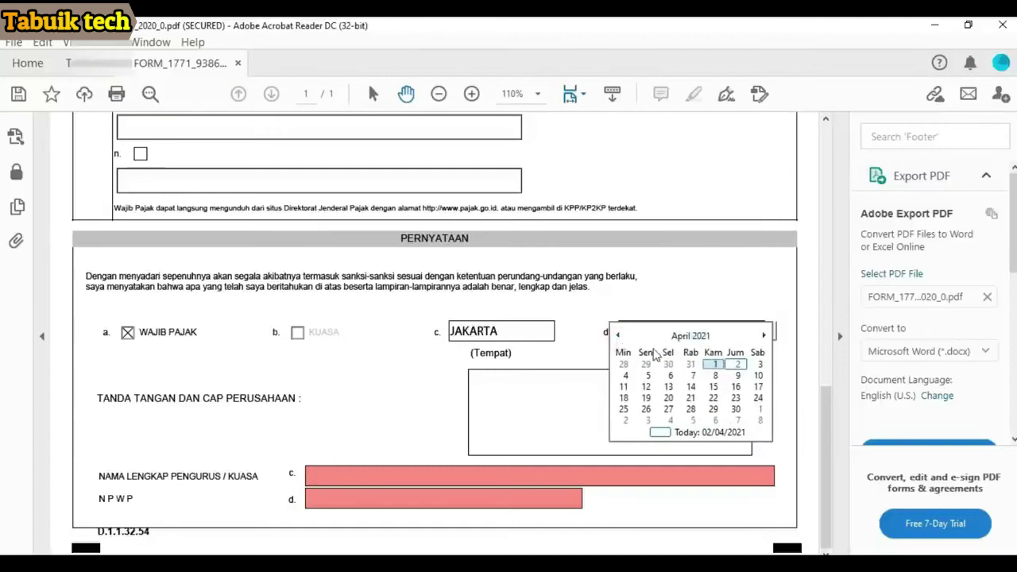
left_click(736, 365)
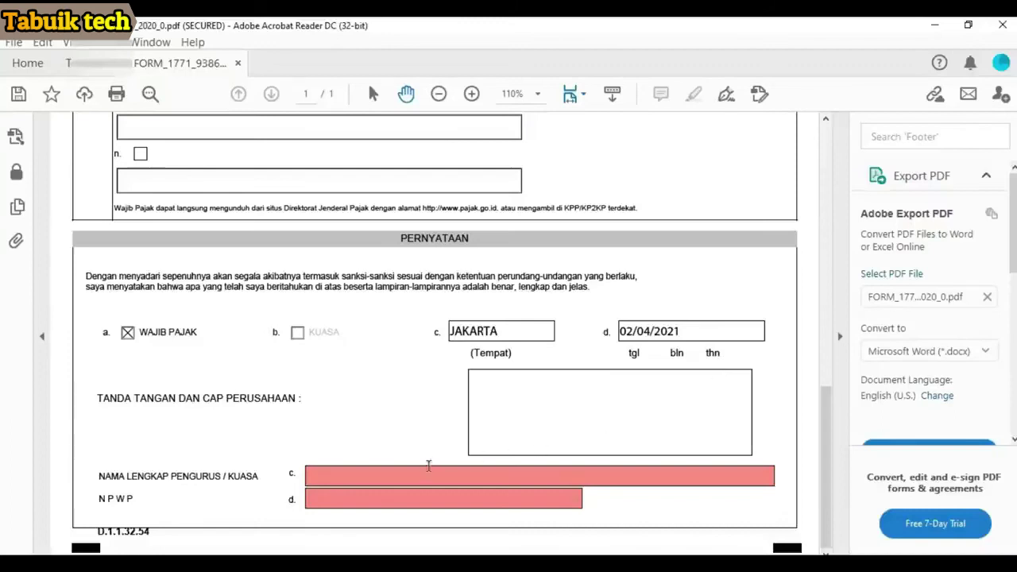
- Fill in the director's full name and NPWP number in the declaration
left_click(589, 410)
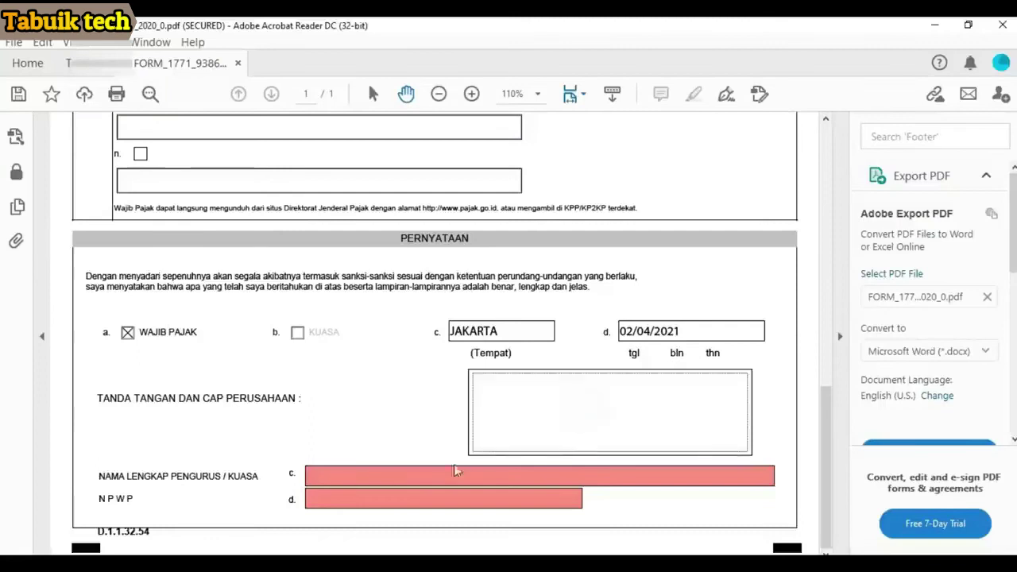
left_click(393, 477)
type("M")
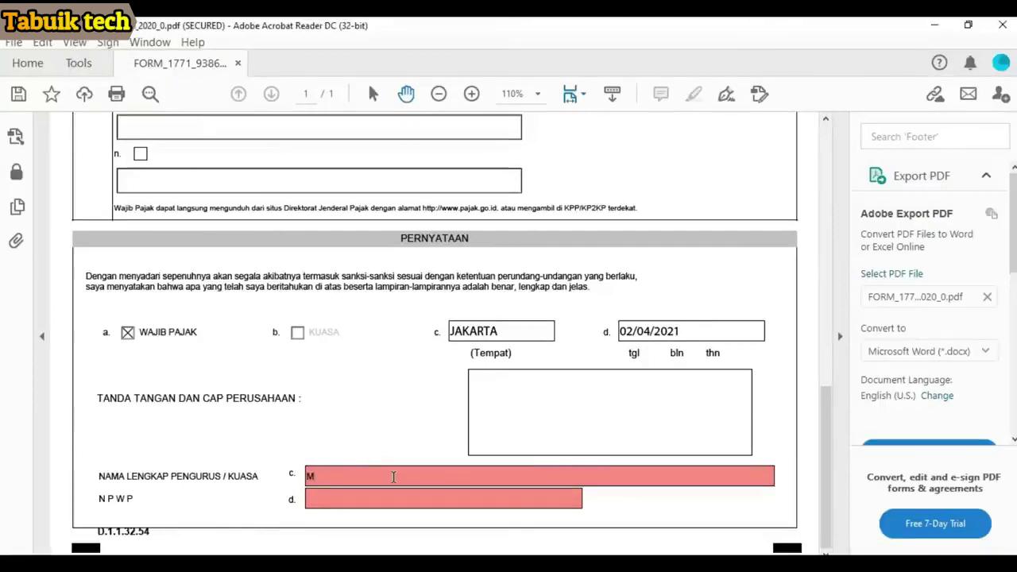
type("ATAHARI")
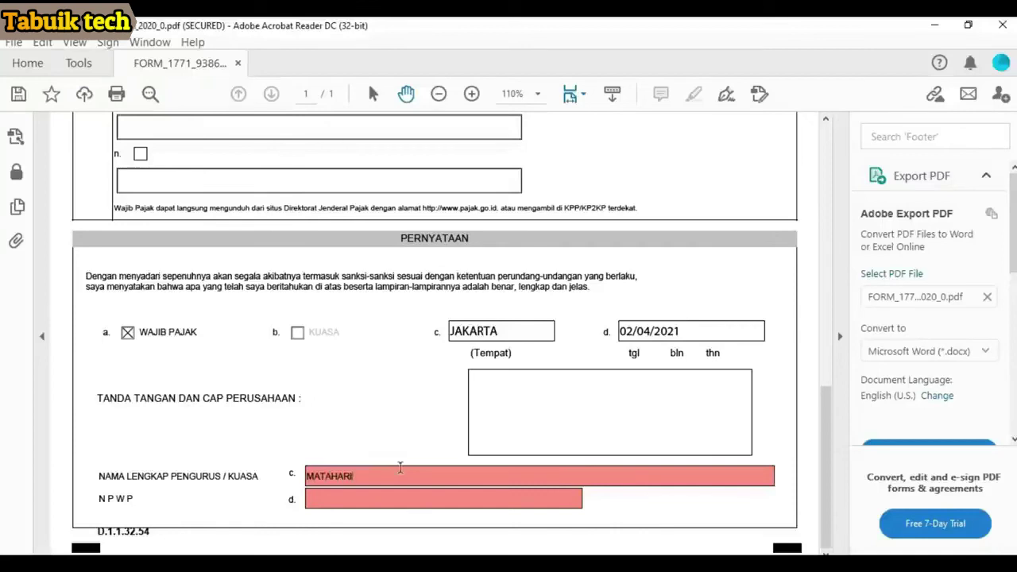
left_click(380, 497)
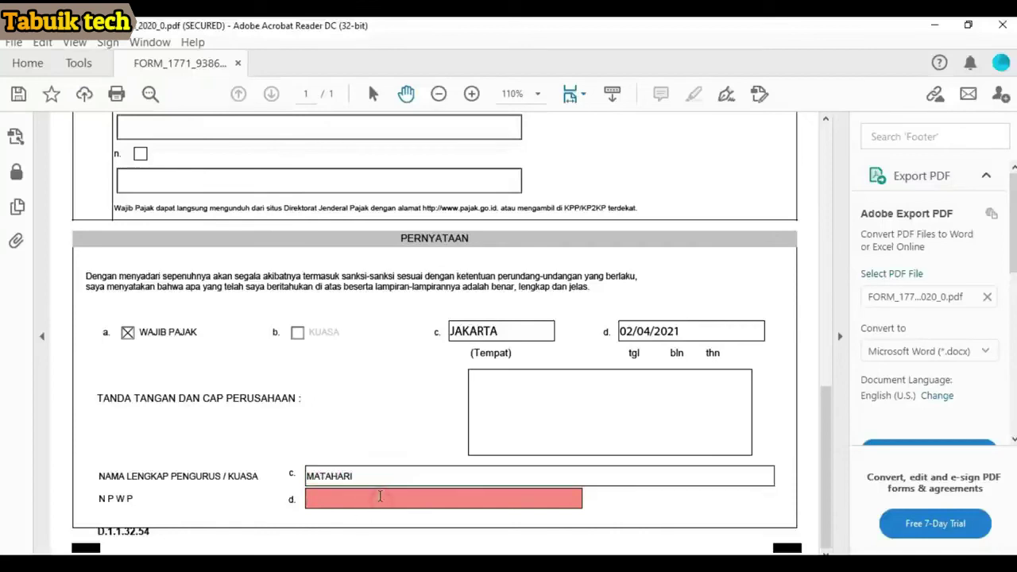
type("00111")
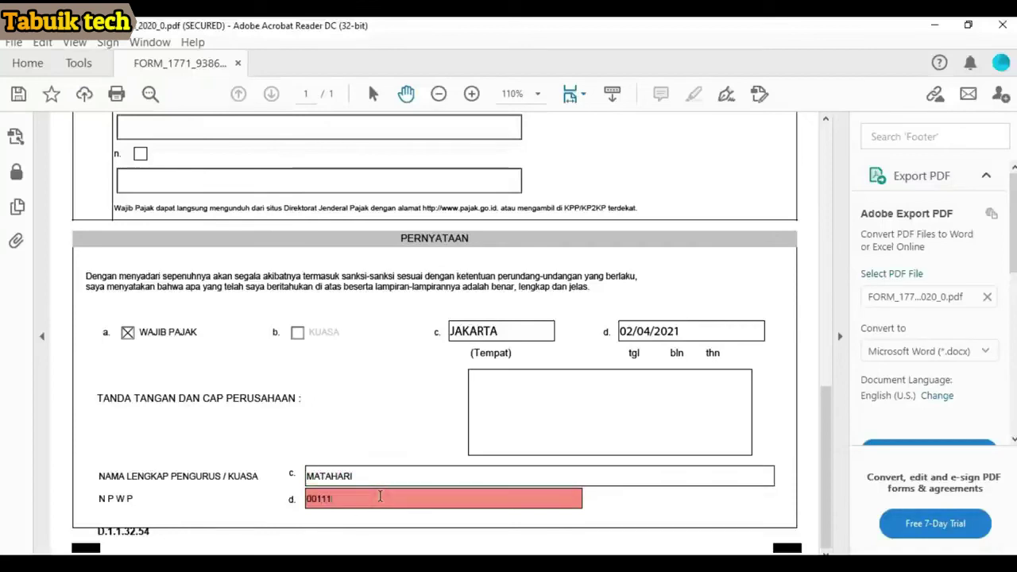
type("111.1-111.111")
key("Return")
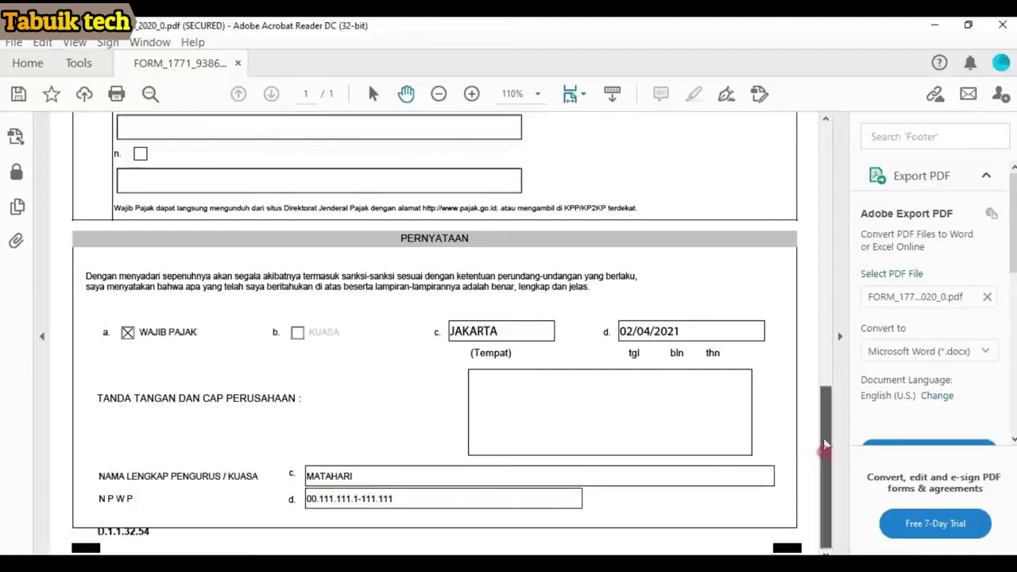
left_click_drag(826, 439, 808, 184)
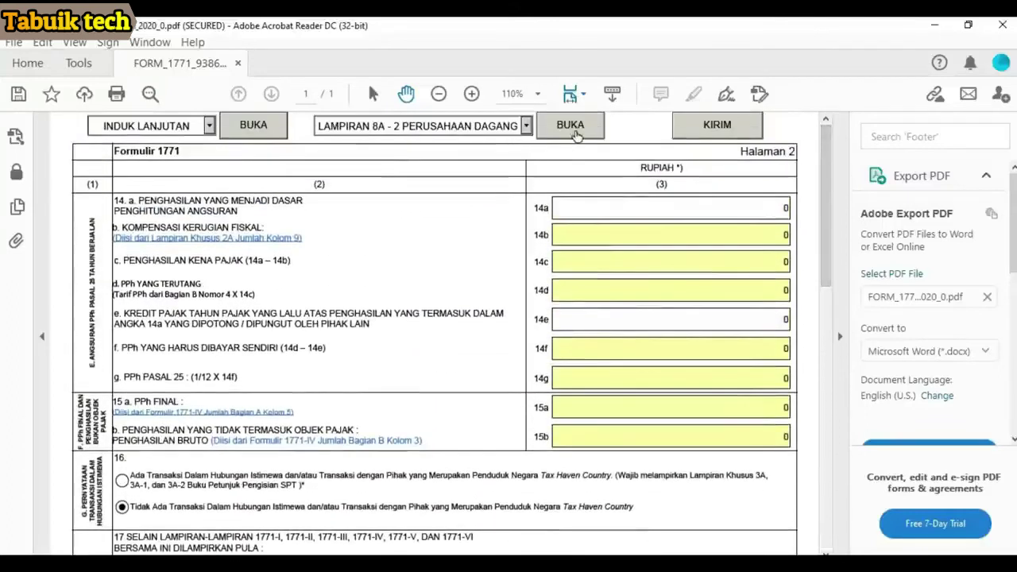
- Open the Lampiran 8A-2 Perusahaan Dagang attachment form
left_click(572, 129)
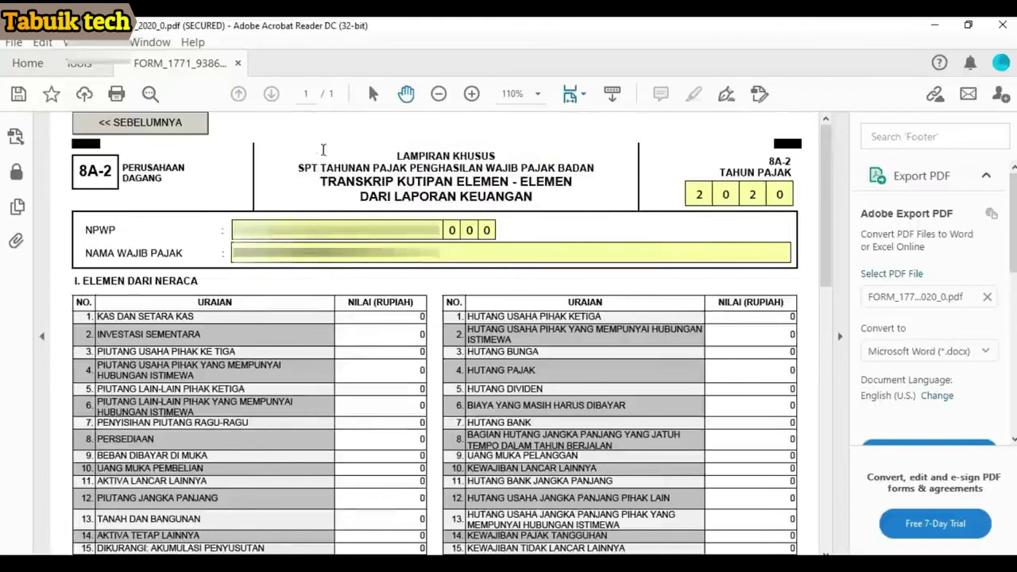
left_click(545, 141)
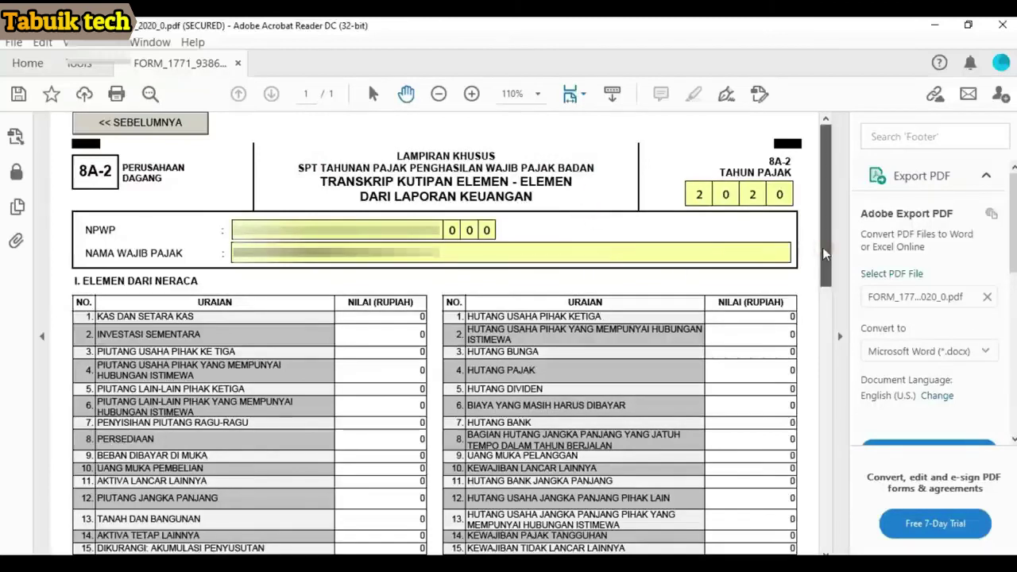
left_click_drag(823, 248, 822, 300)
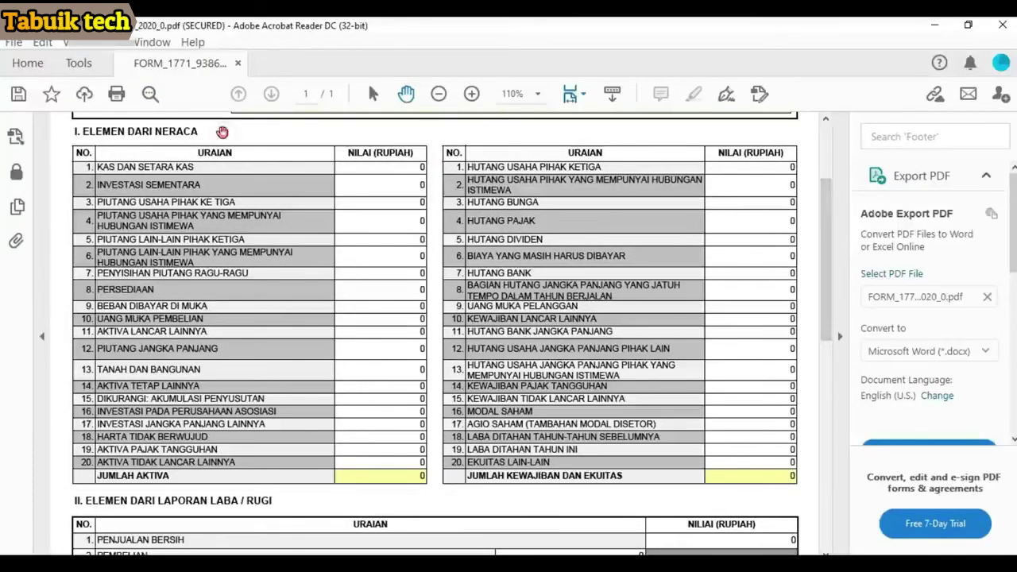
double_click(154, 216)
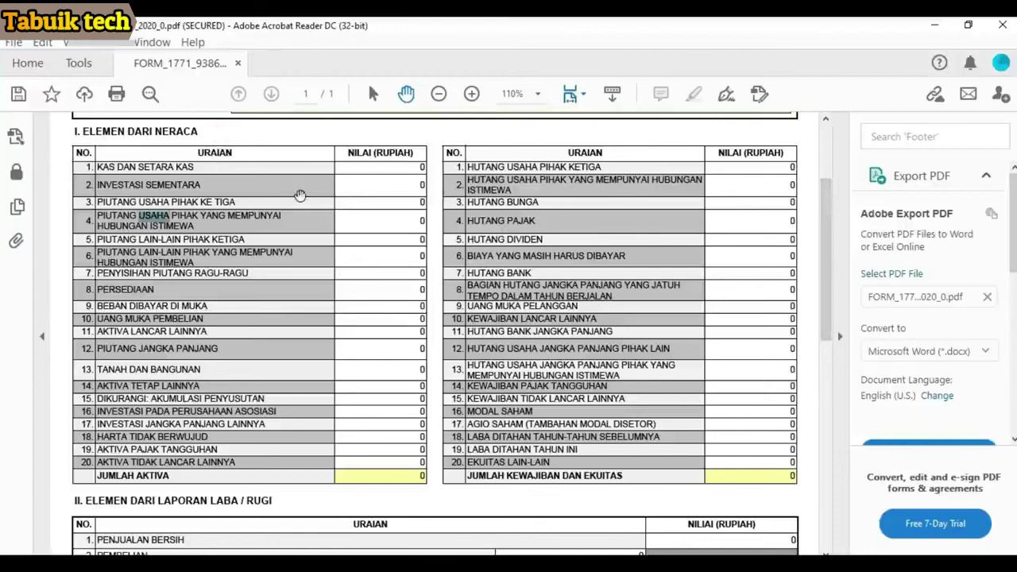
- Enter 70.000.000 for both KAS DAN SETARA KAS and MODAL SAHAM
left_click(424, 167)
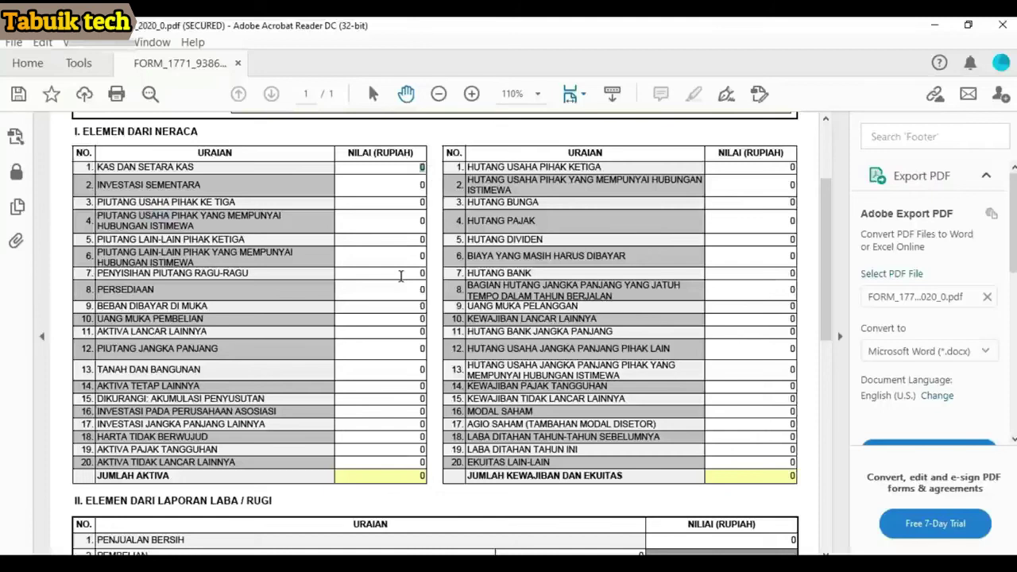
type("70.0")
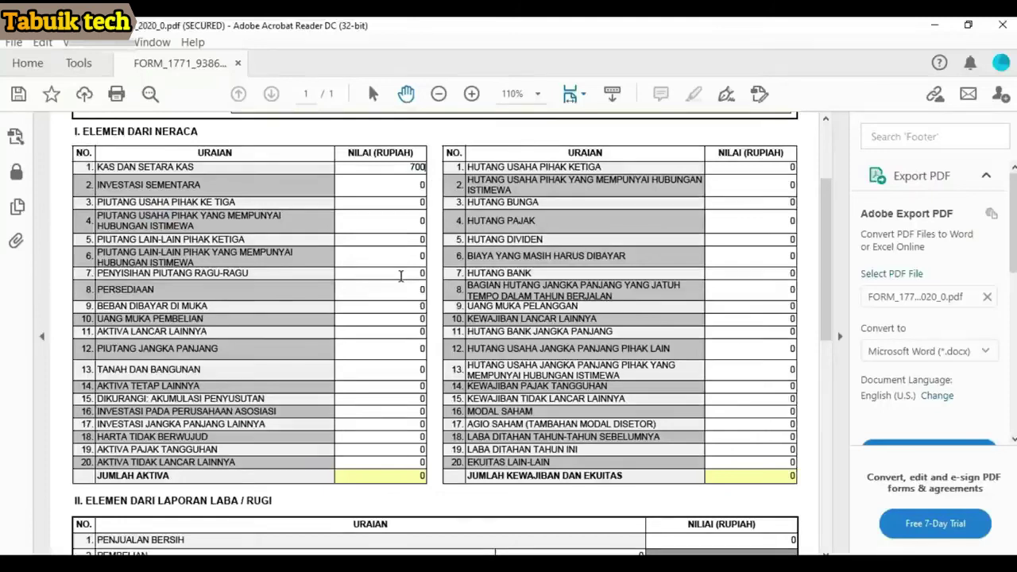
type("00.000")
key("Return")
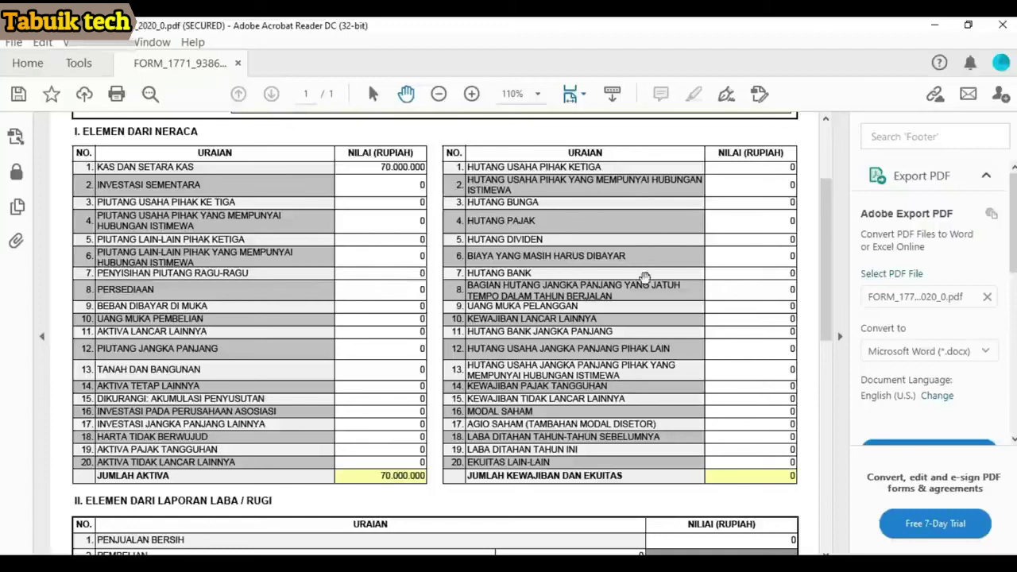
left_click(751, 411)
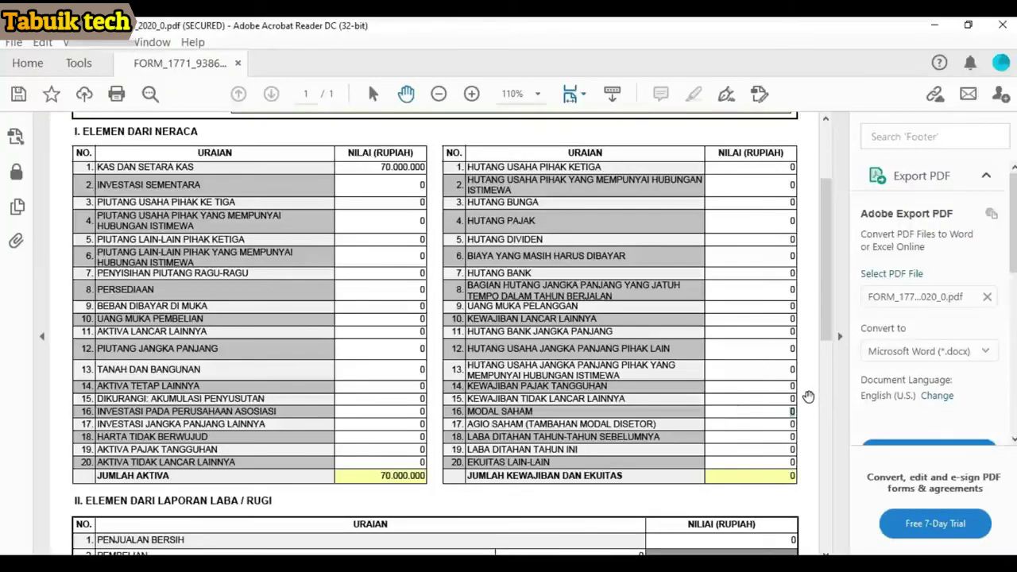
type("70000000")
key("Return")
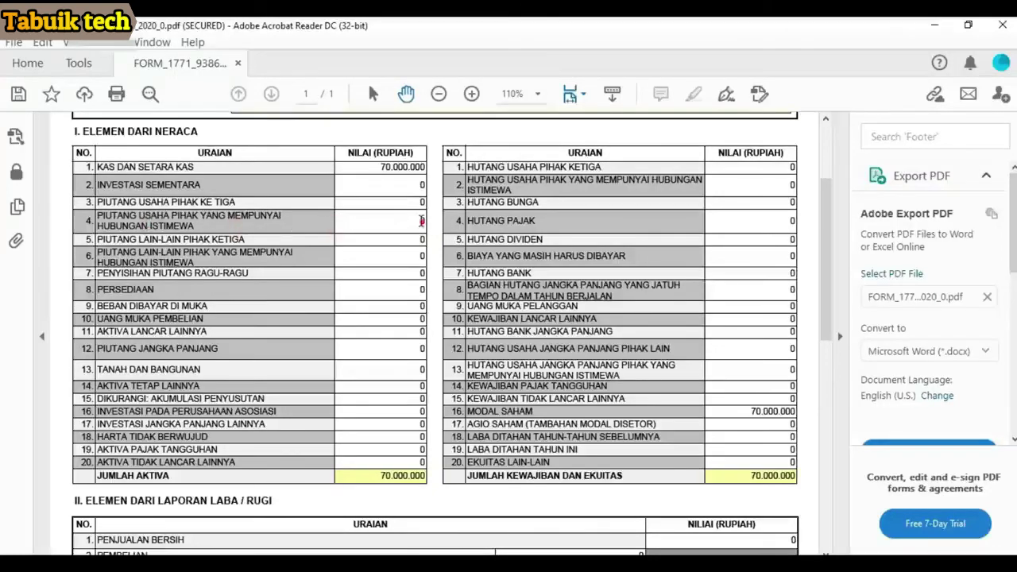
- Review the remaining Lampiran 8A-2 transcript fields, scrolling through the form
double_click(422, 222)
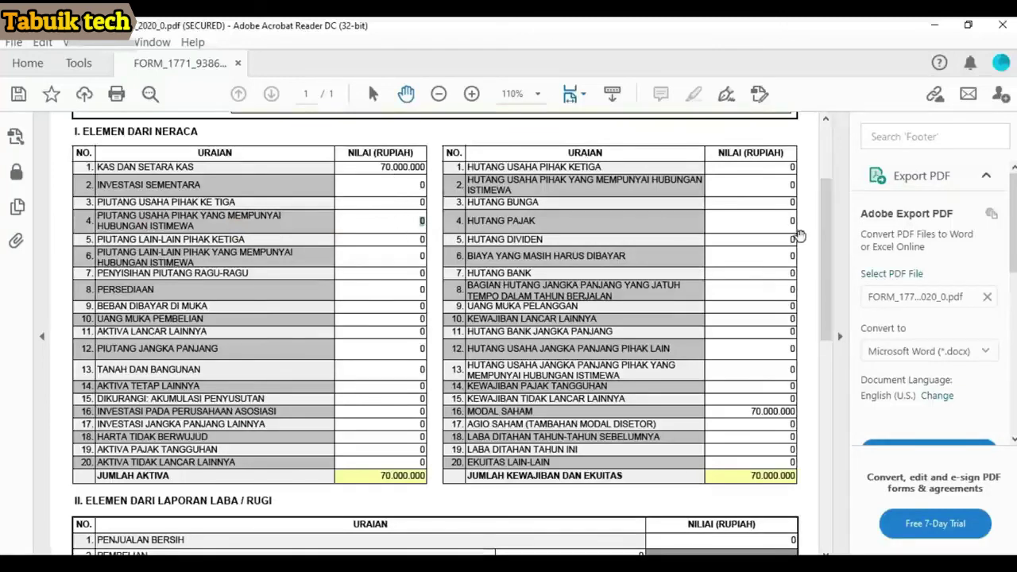
left_click_drag(825, 255, 831, 398)
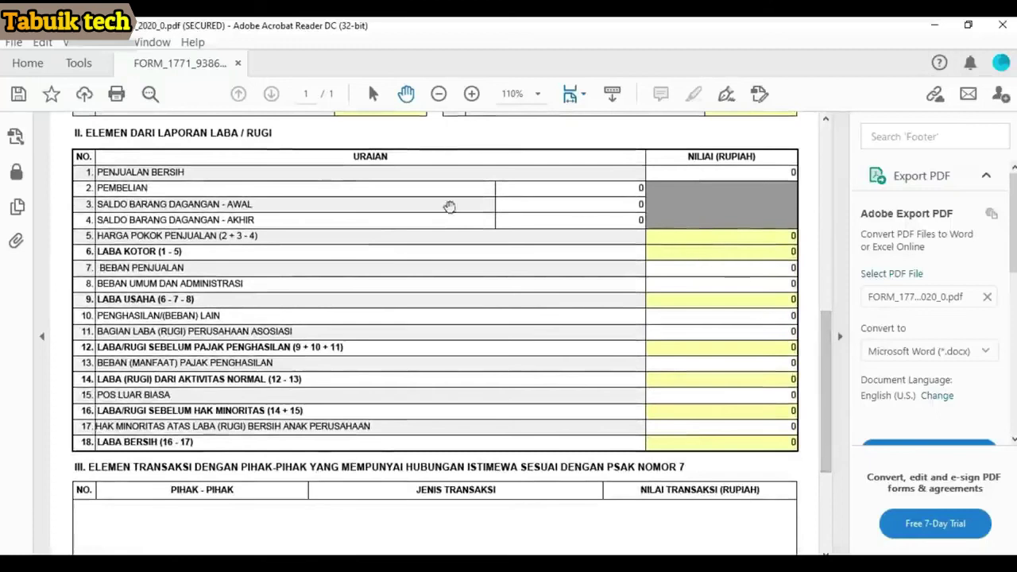
left_click(158, 148)
left_click(472, 349)
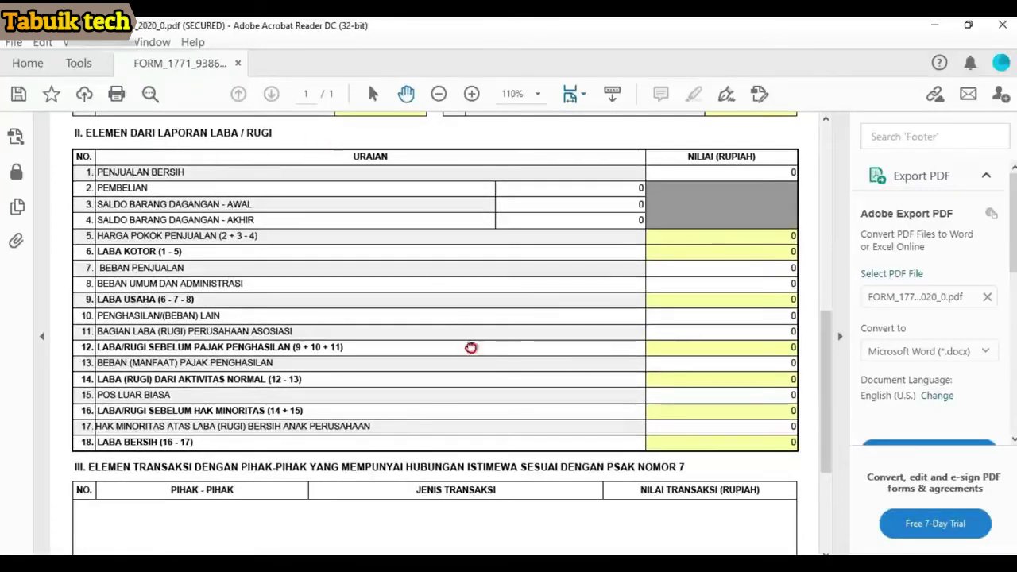
left_click_drag(822, 426, 829, 474)
left_click(208, 392)
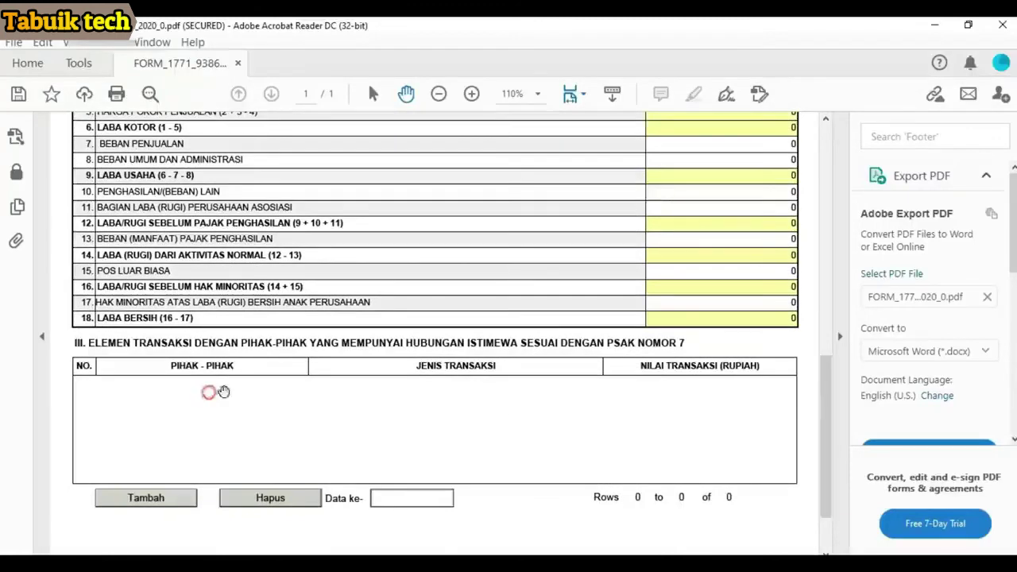
left_click(517, 418)
left_click(708, 409)
left_click(295, 452)
left_click(720, 343)
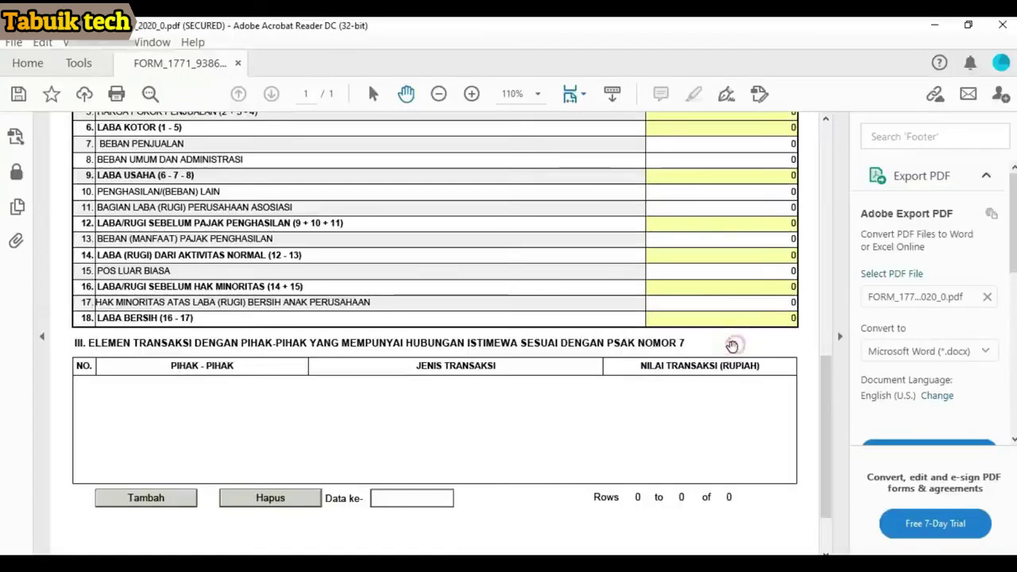
left_click_drag(825, 431, 821, 167)
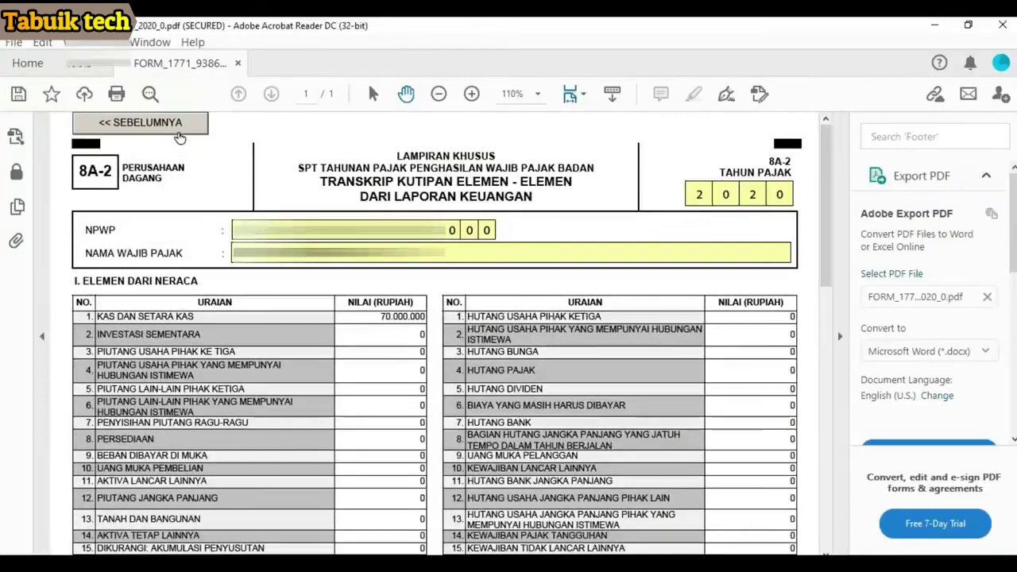
- Go back with << SEBELUMNYA to the main 1771 form, then proceed with KIRIM to the upload page
left_click(190, 126)
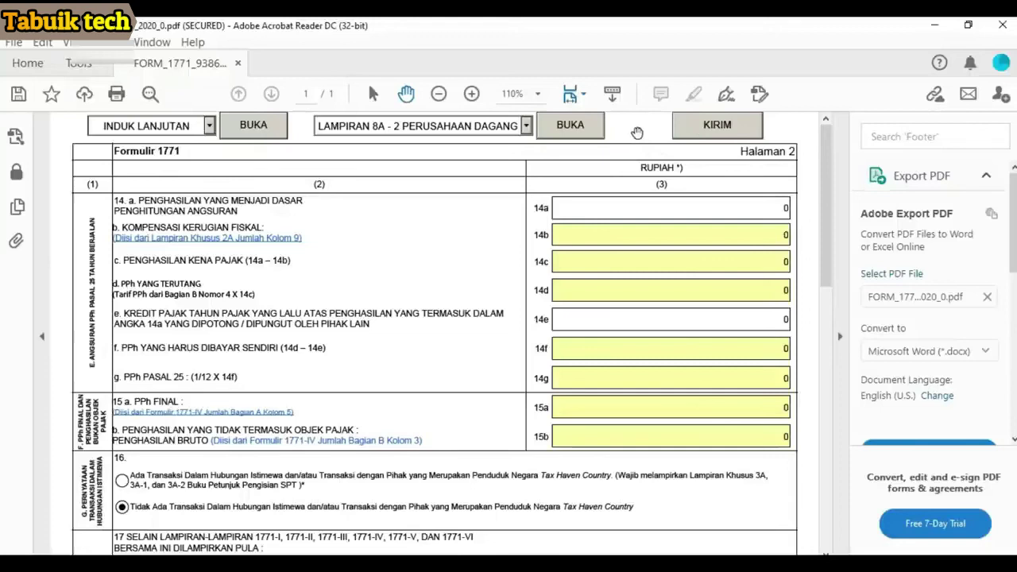
left_click(703, 131)
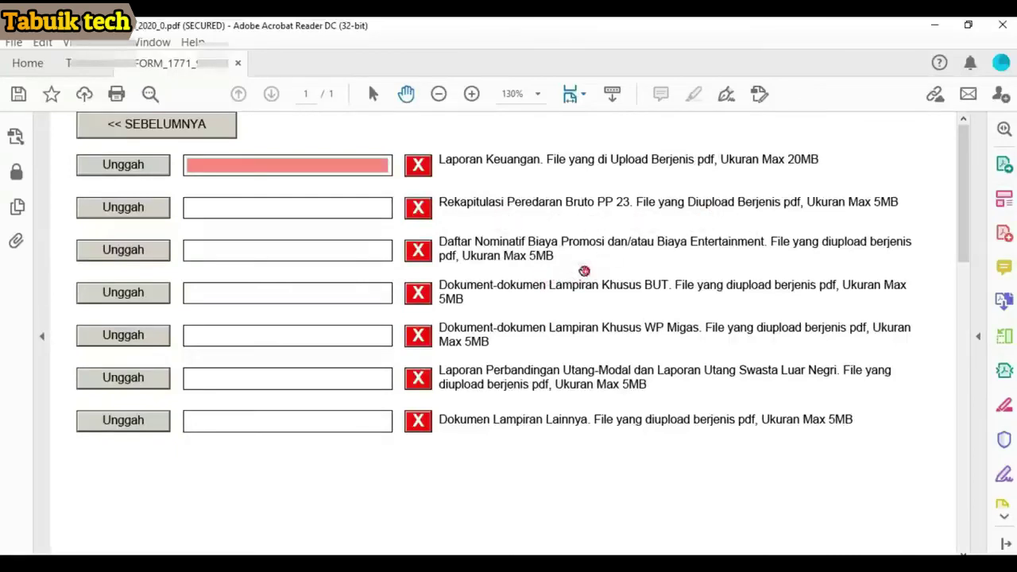
- Attach LK 2020.pdf to the Laporan Keuangan slot through the first Unggah button
left_click_drag(504, 316, 591, 318)
left_click(606, 317)
left_click(747, 406)
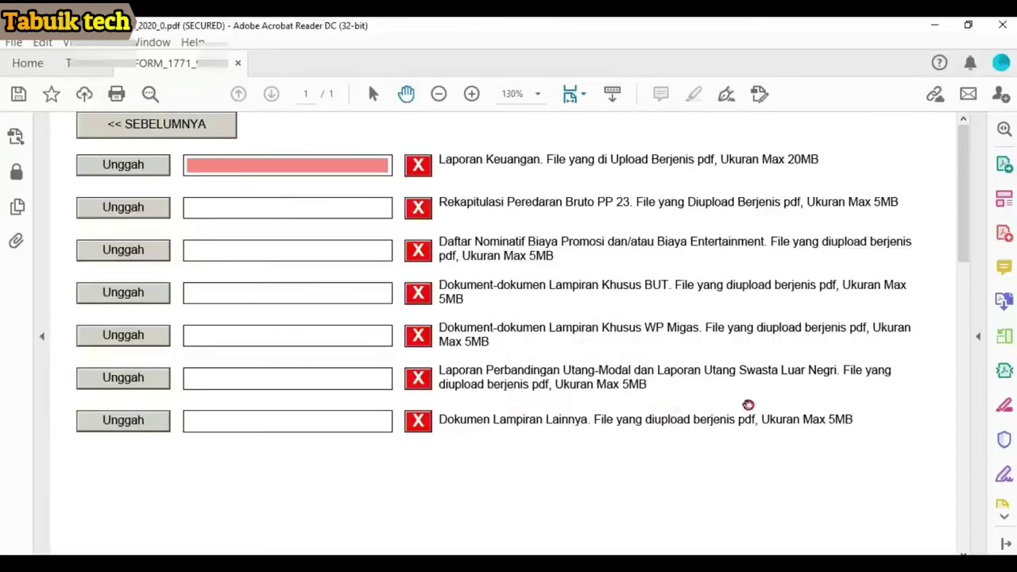
left_click(566, 451)
left_click(631, 460)
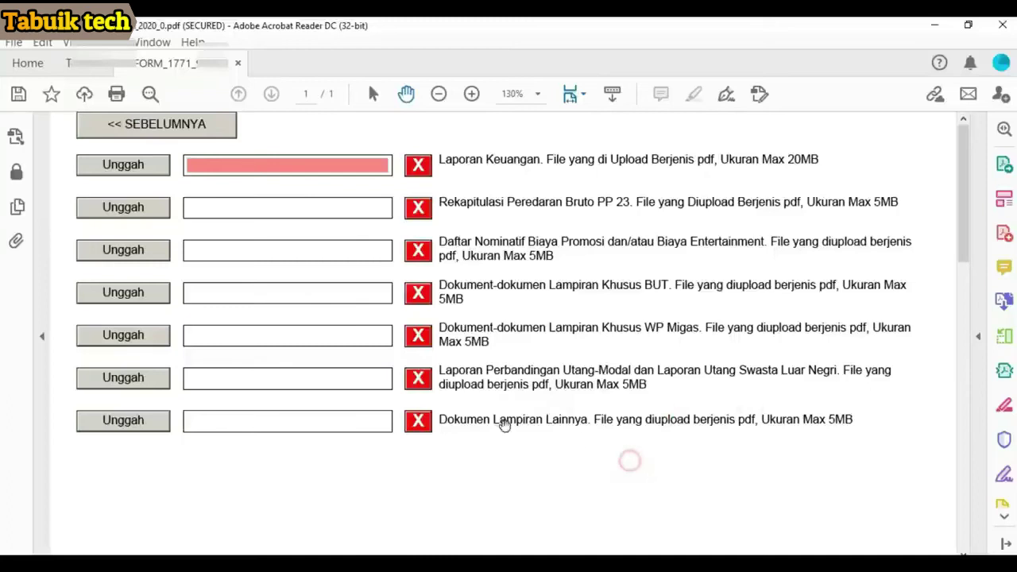
left_click(273, 190)
left_click(285, 273)
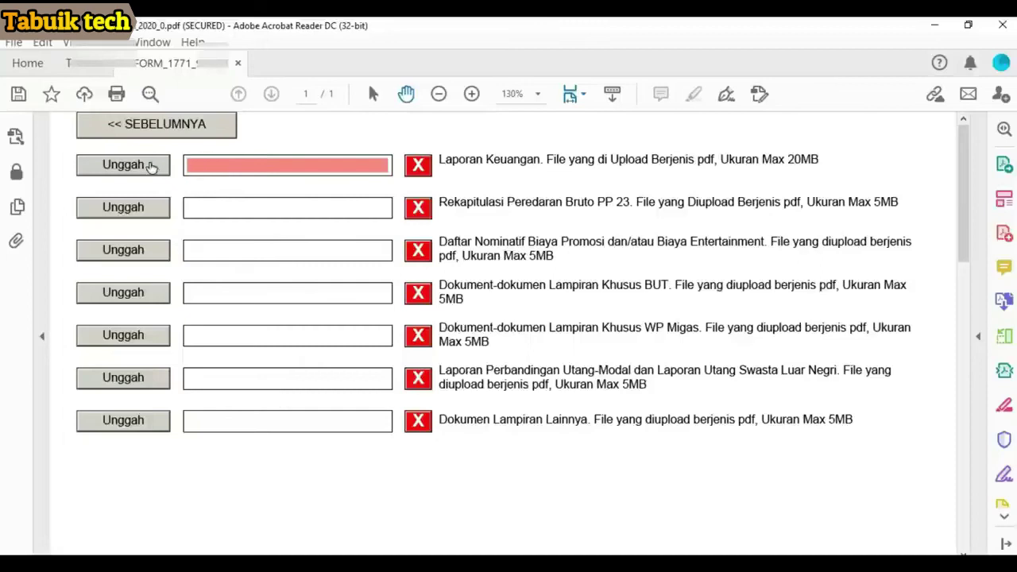
left_click(123, 164)
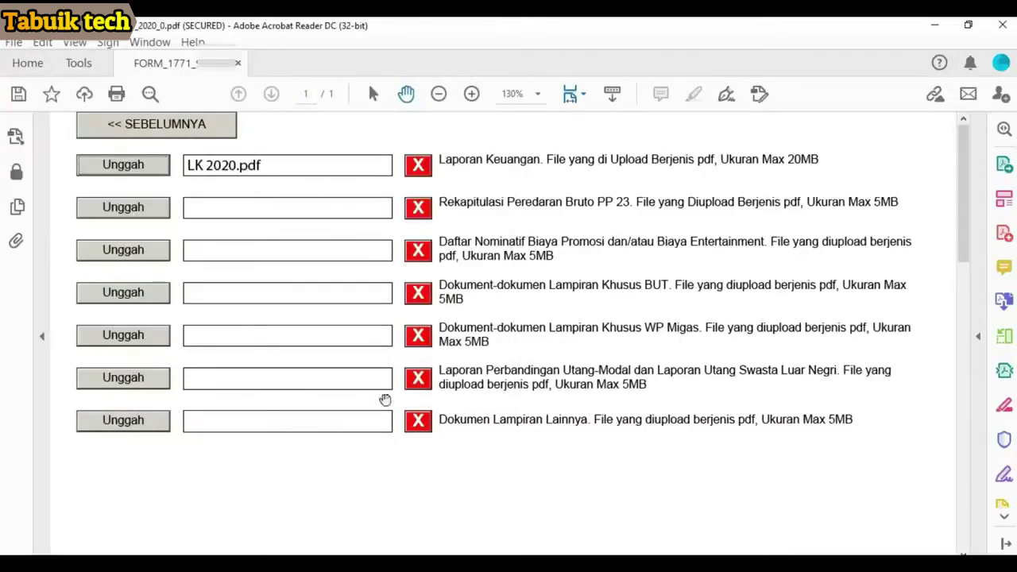
left_click(403, 476)
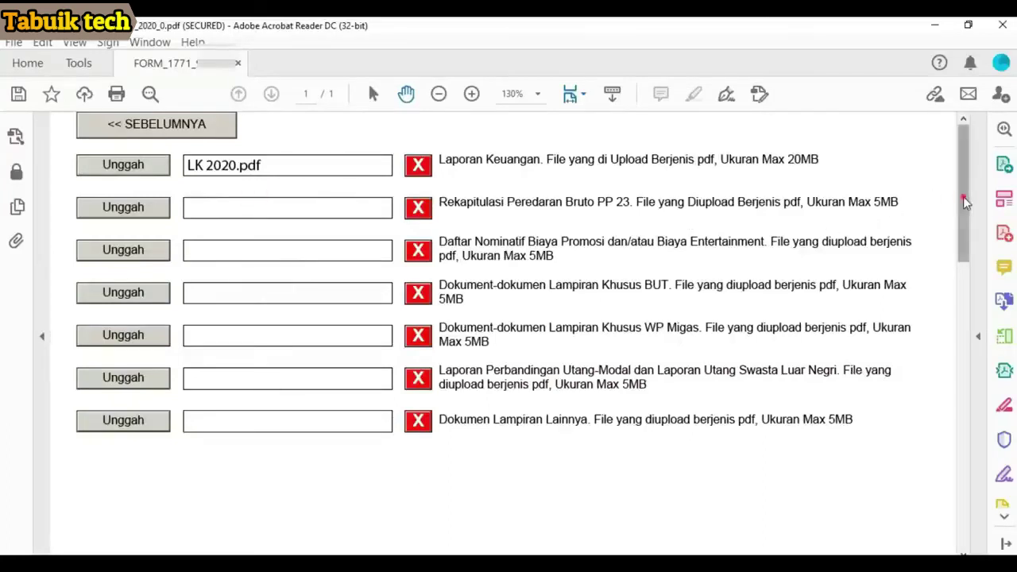
left_click_drag(963, 196, 962, 245)
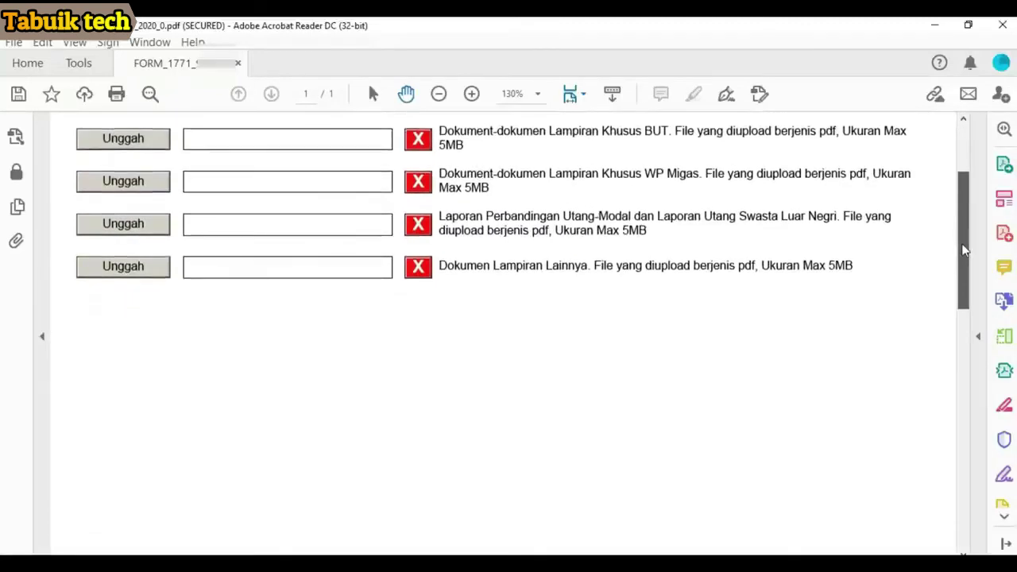
left_click_drag(964, 236, 977, 198)
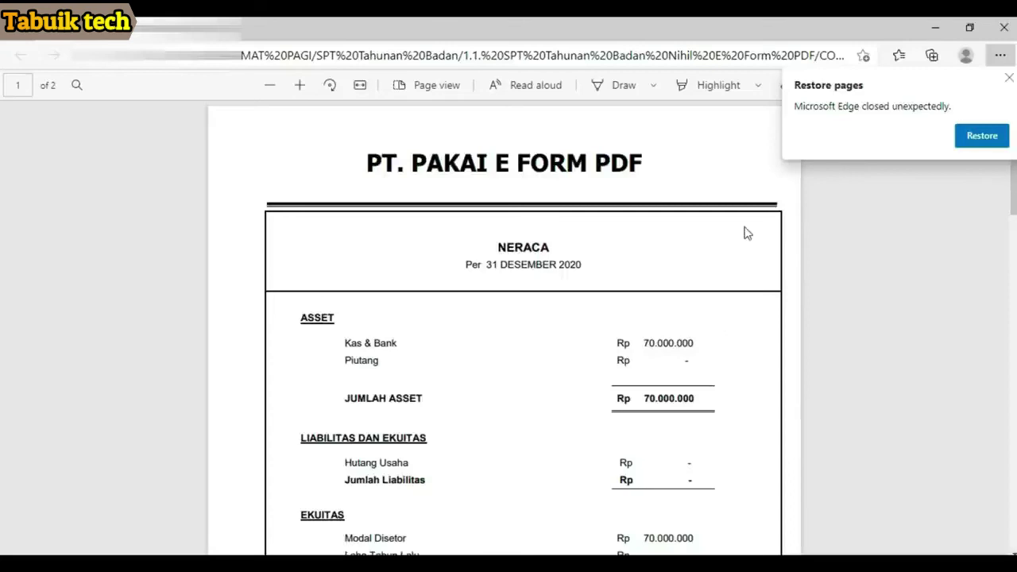
- Restore the closed Edge pages to bring back the CONTOH LK financial statement PDF
left_click(971, 137)
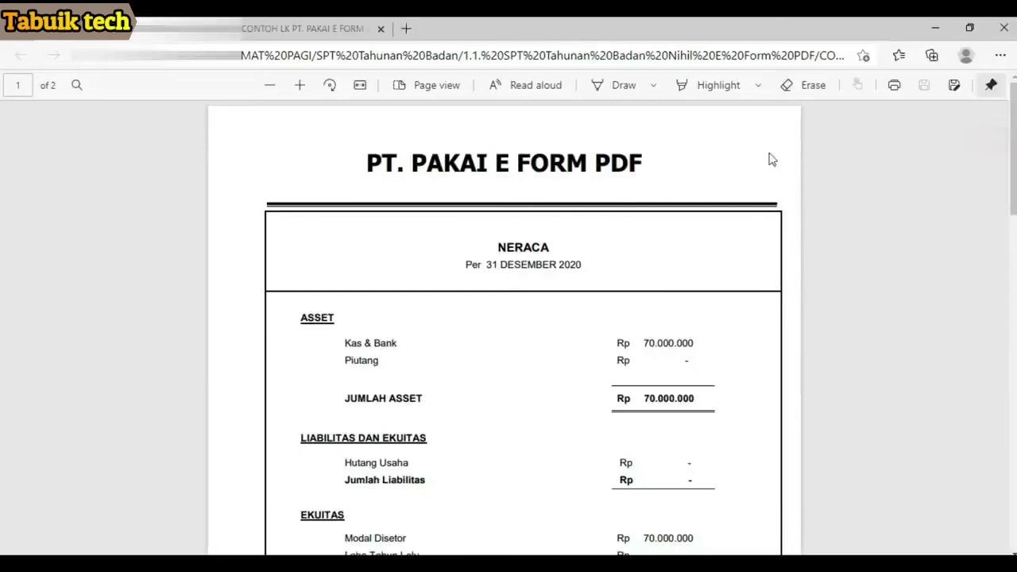
left_click(352, 190)
left_click(497, 191)
left_click(658, 188)
left_click(378, 272)
left_click(583, 286)
left_click(741, 287)
left_click(735, 343)
- Scroll through the PDF's balance sheet and profit-and-loss pages
scroll(524, 326, "down", 5)
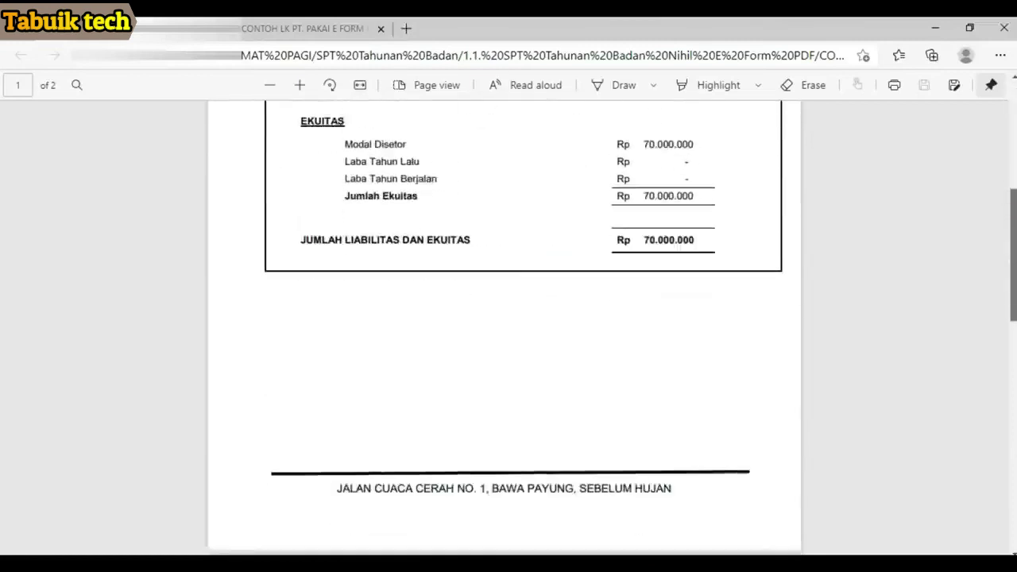
left_click_drag(1014, 290, 1015, 405)
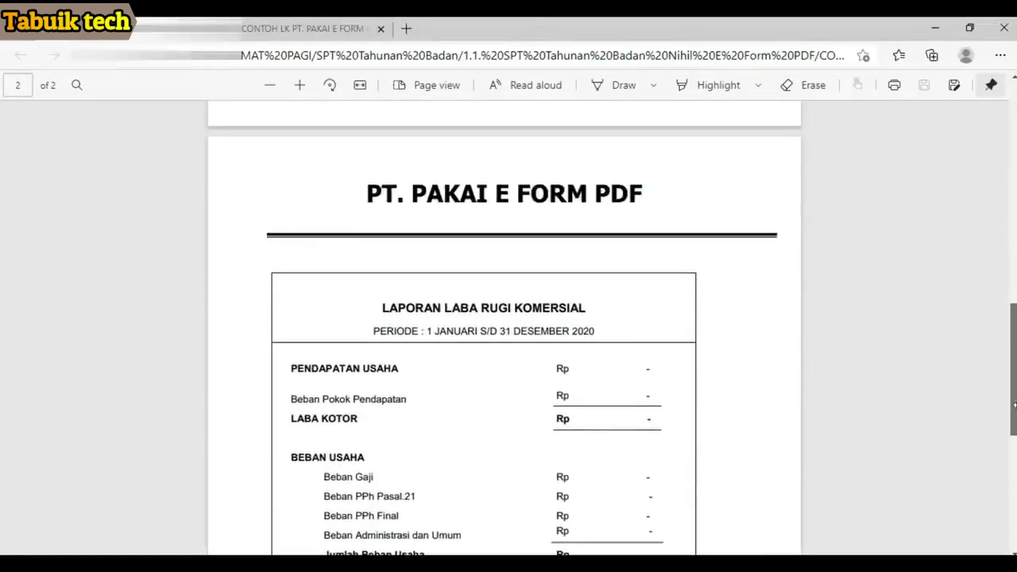
left_click(354, 290)
left_click(595, 300)
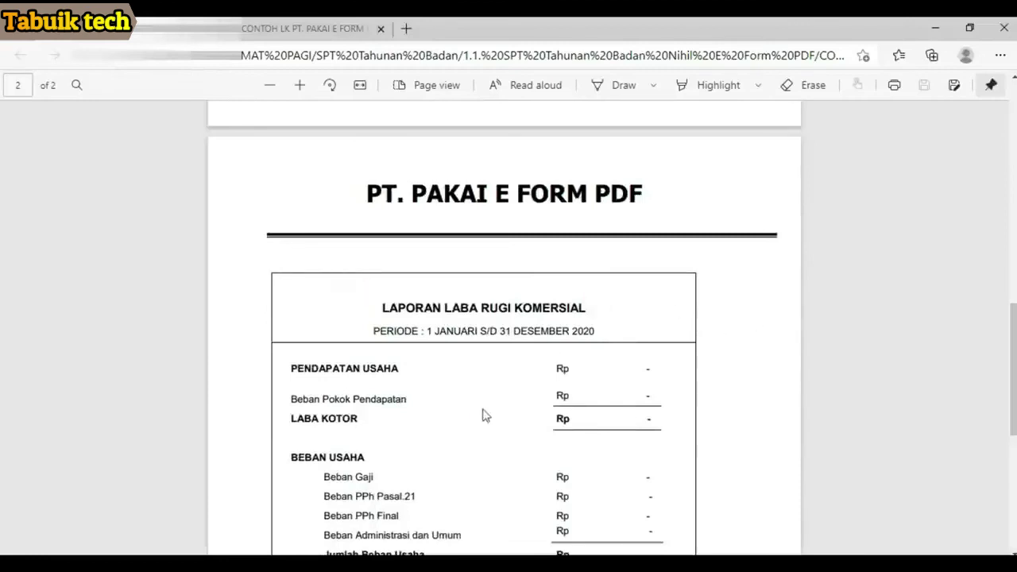
left_click(469, 488)
left_click(493, 545)
left_click(682, 427)
left_click_drag(1013, 332, 1013, 338)
scroll(509, 318, "down", 2)
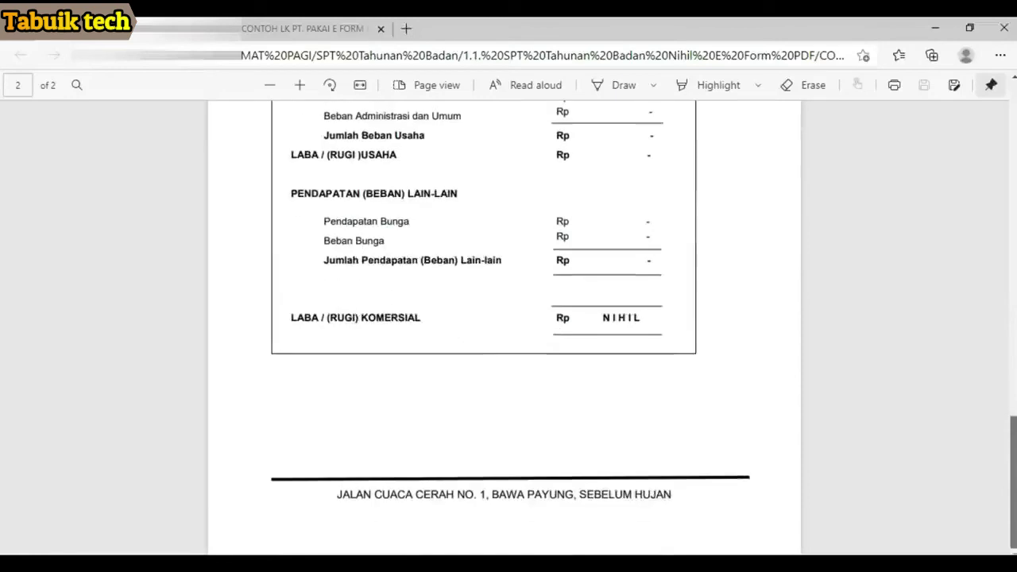
scroll(509, 318, "up", 20)
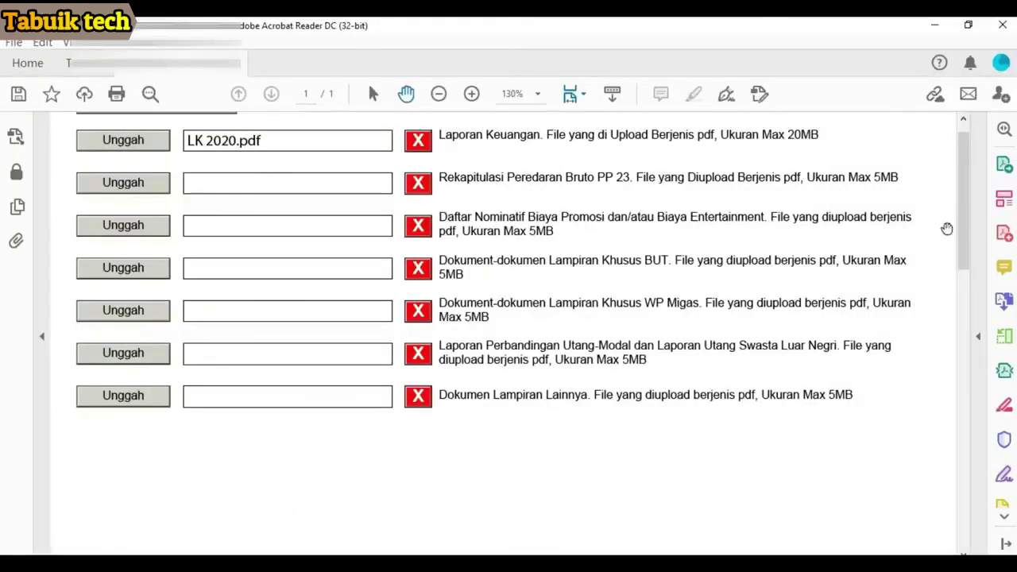
- Scroll the upload page down to the verification code field and Submit button
left_click_drag(958, 220, 969, 309)
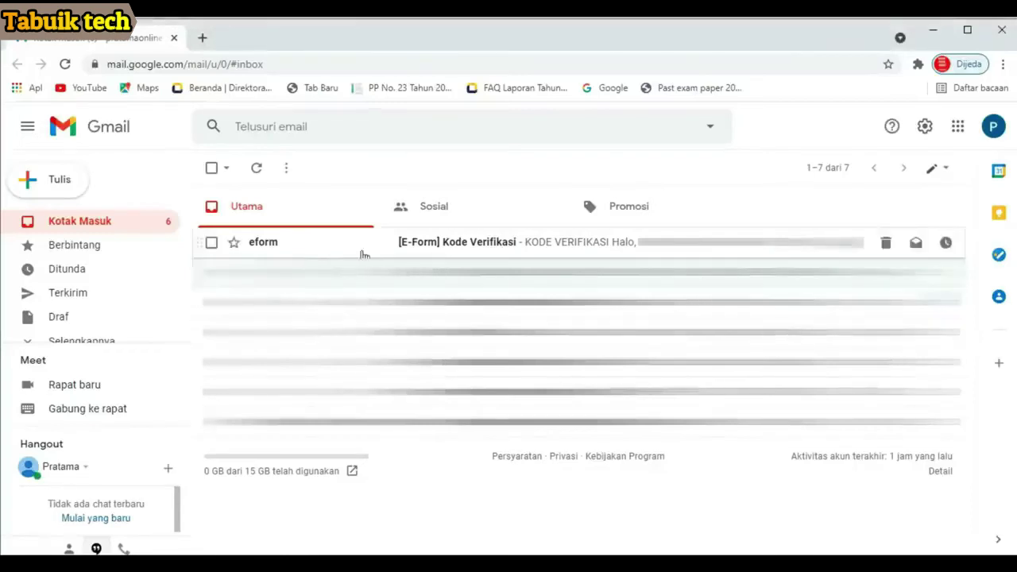
- Copy the submission token from the [E-Form] Kode Verifikasi email and return to Acrobat
left_click(310, 248)
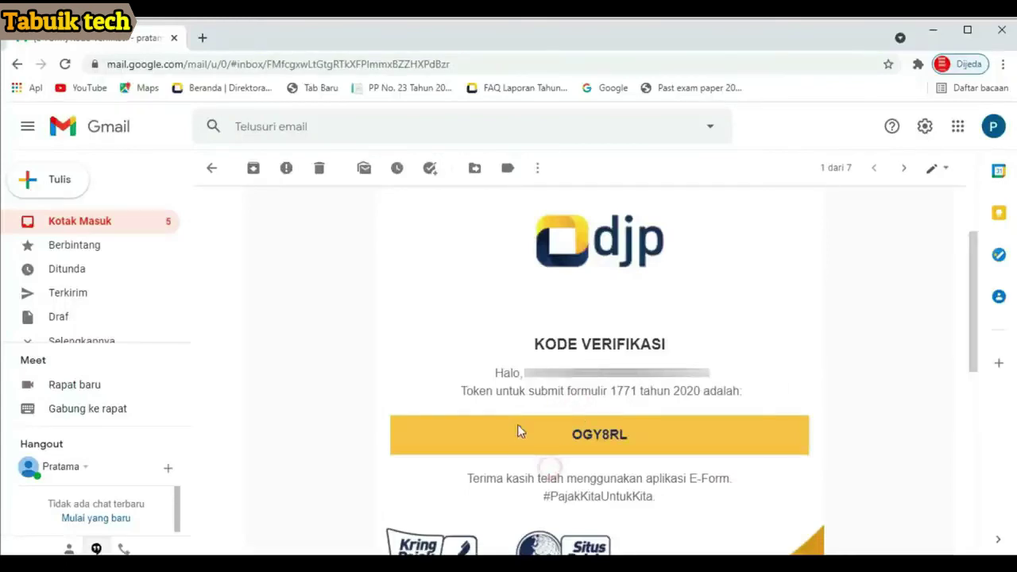
left_click(629, 406)
left_click(683, 401)
left_click(728, 401)
left_click_drag(574, 434, 629, 434)
right_click(613, 438)
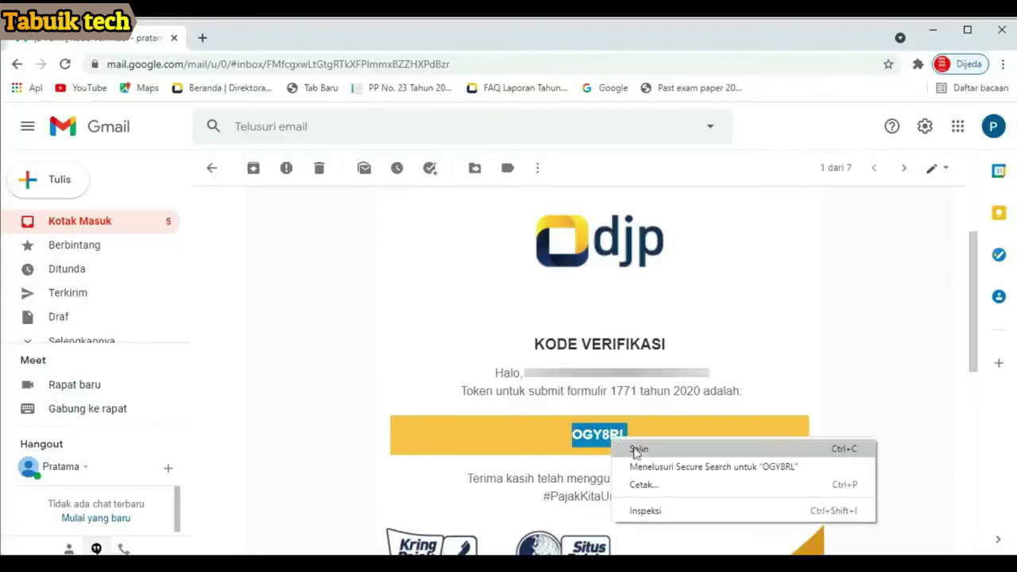
left_click(641, 450)
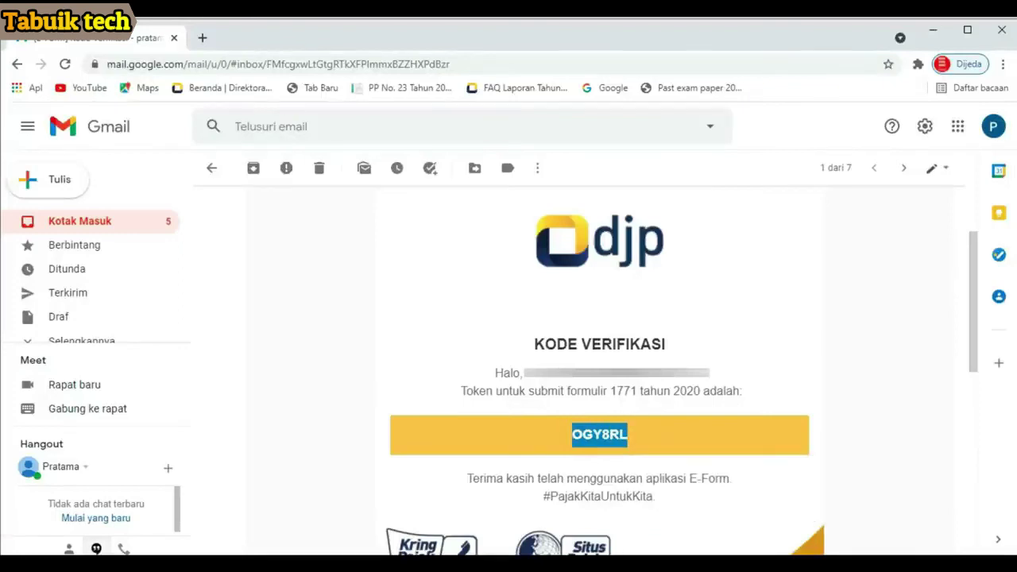
left_click(318, 565)
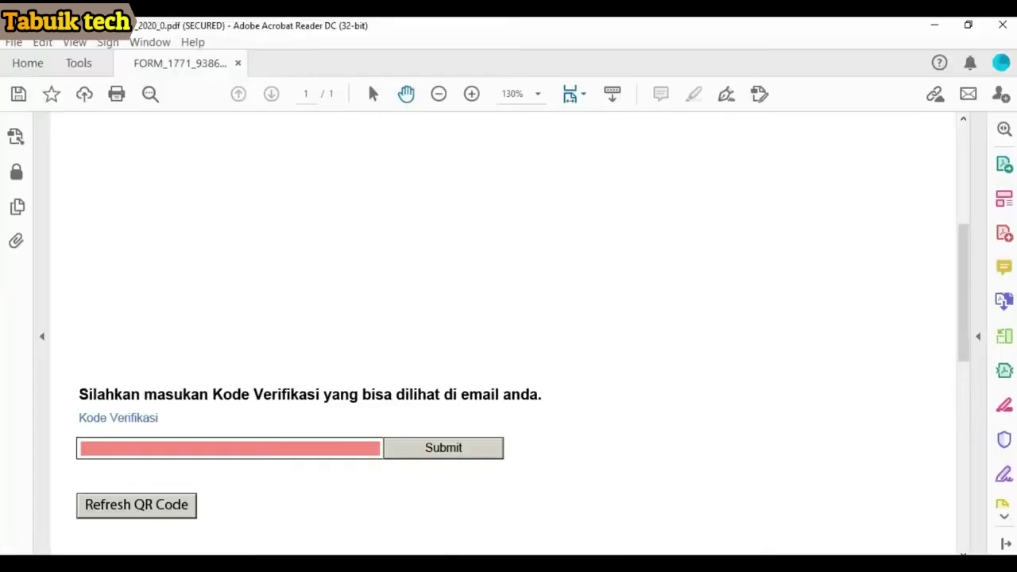
- Paste the token into Kode Verifikasi, submit, and dismiss the incomplete-form error
right_click(294, 451)
left_click(337, 463)
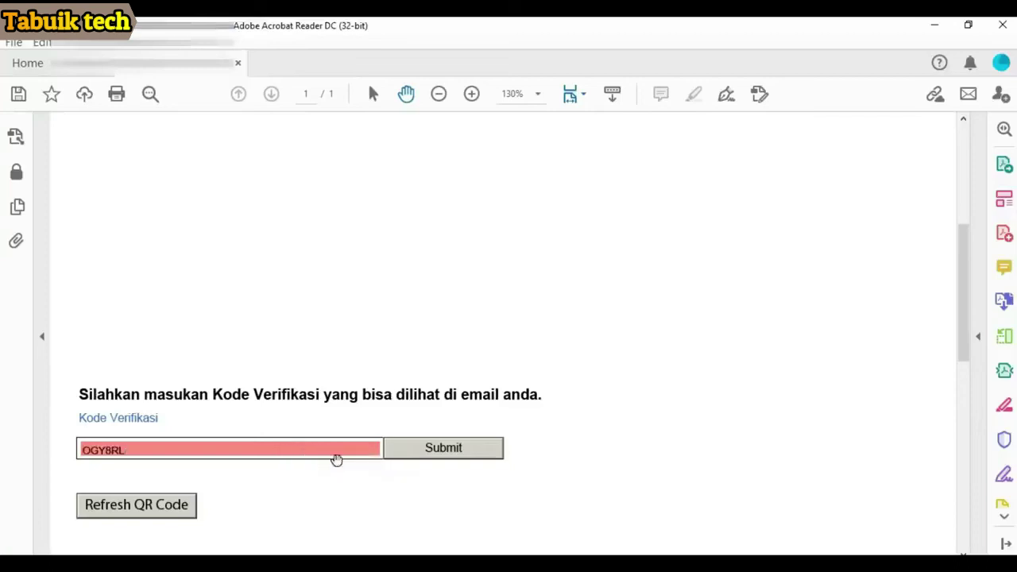
left_click(276, 509)
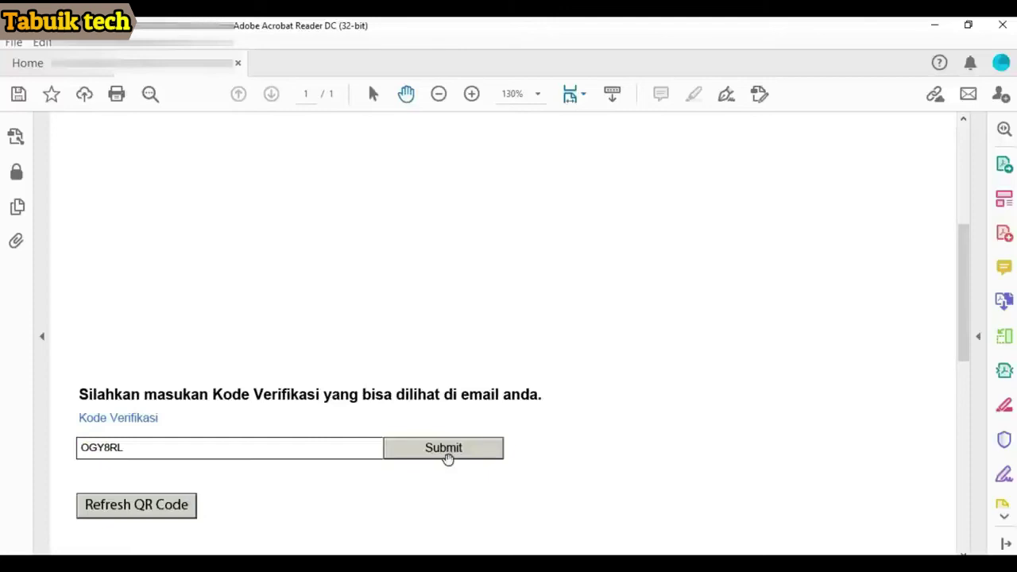
left_click(449, 490)
left_click(451, 491)
left_click(450, 448)
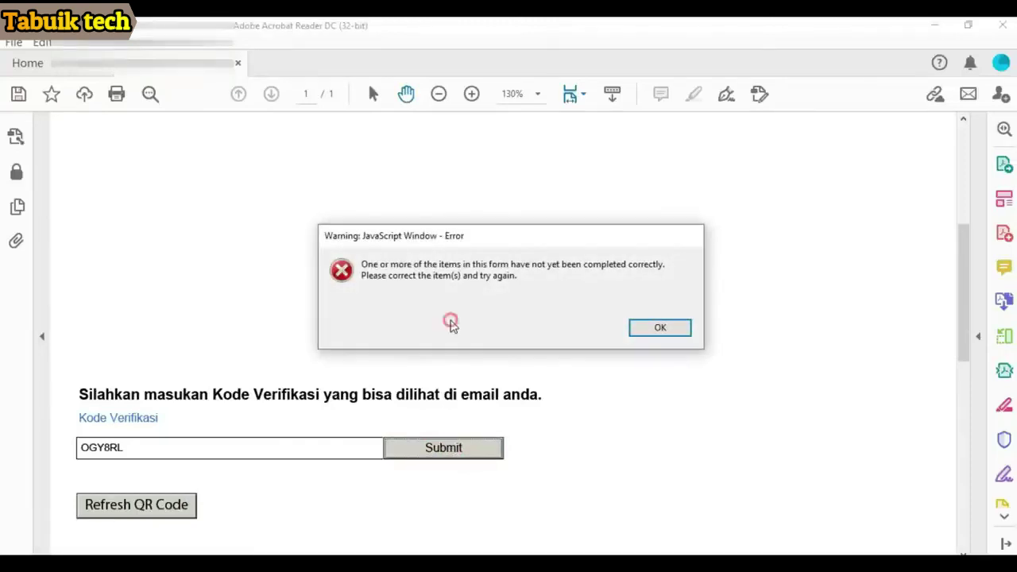
left_click(661, 328)
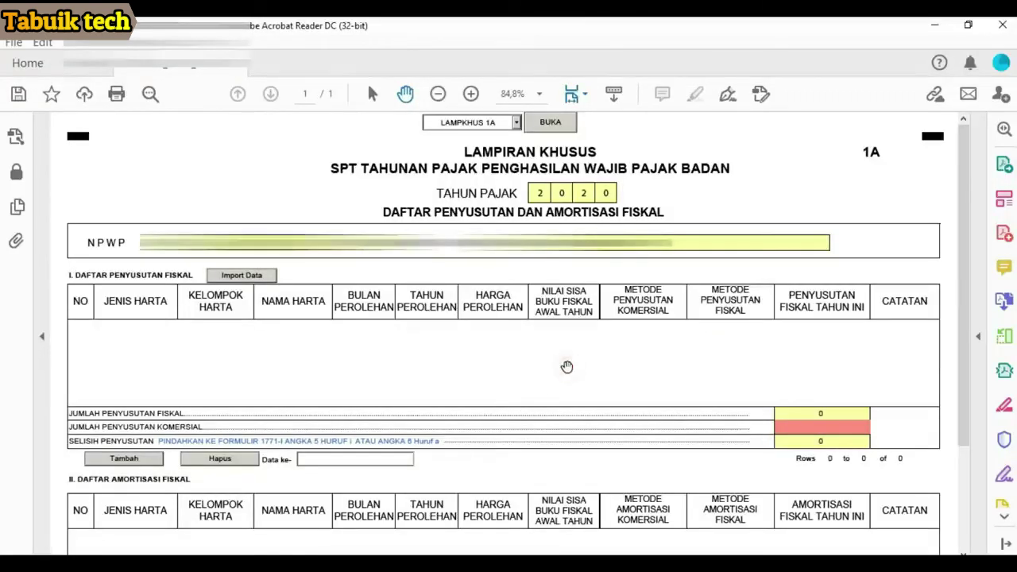
- Enter 1 in the JUMLAH PENYUSUTAN and AMORTISASI KOMERSIAL totals, testing Tambah/Hapus rows along the way
left_click(798, 430)
left_click(840, 429)
left_click(214, 461)
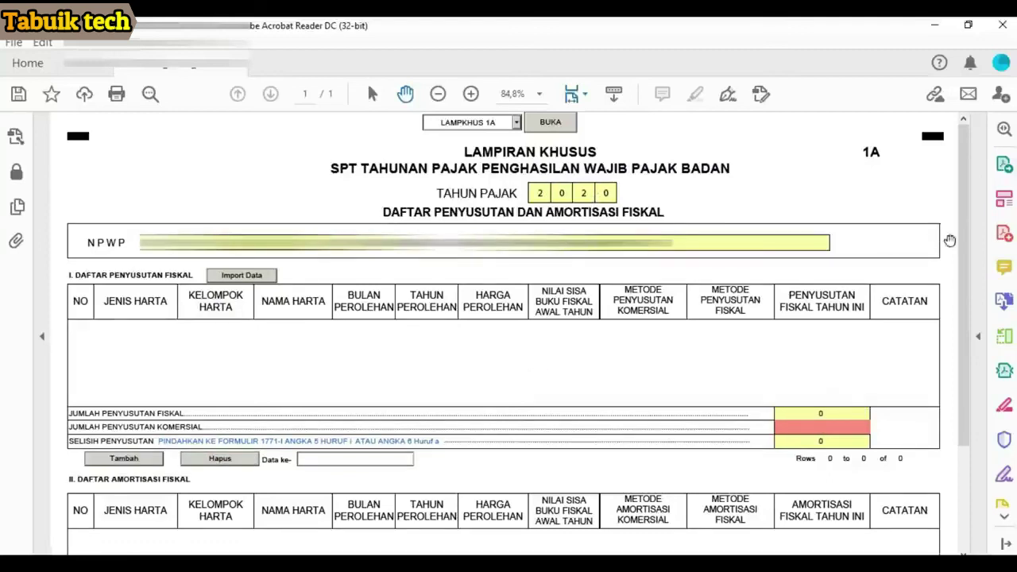
left_click_drag(962, 250, 957, 418)
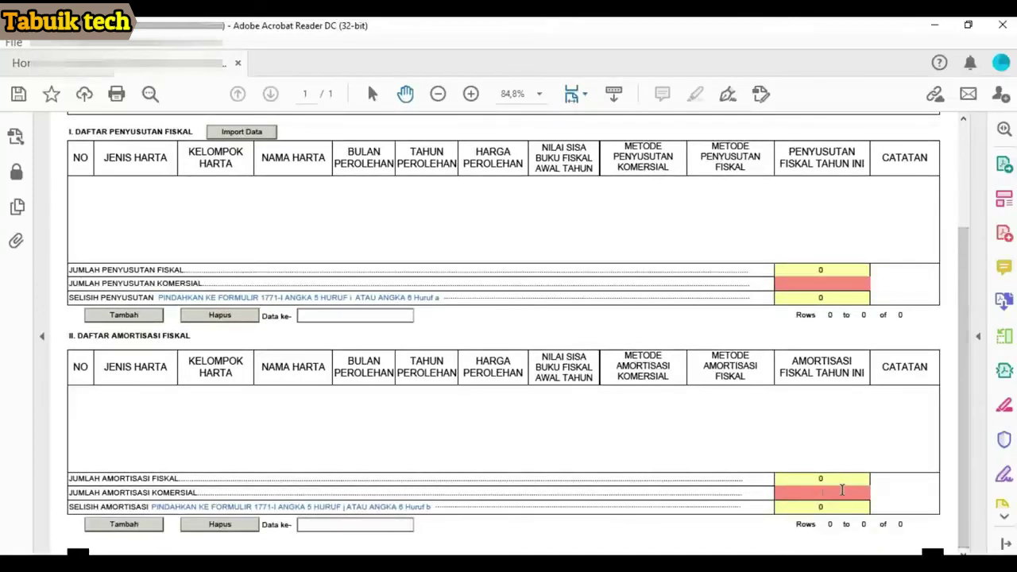
left_click(220, 528)
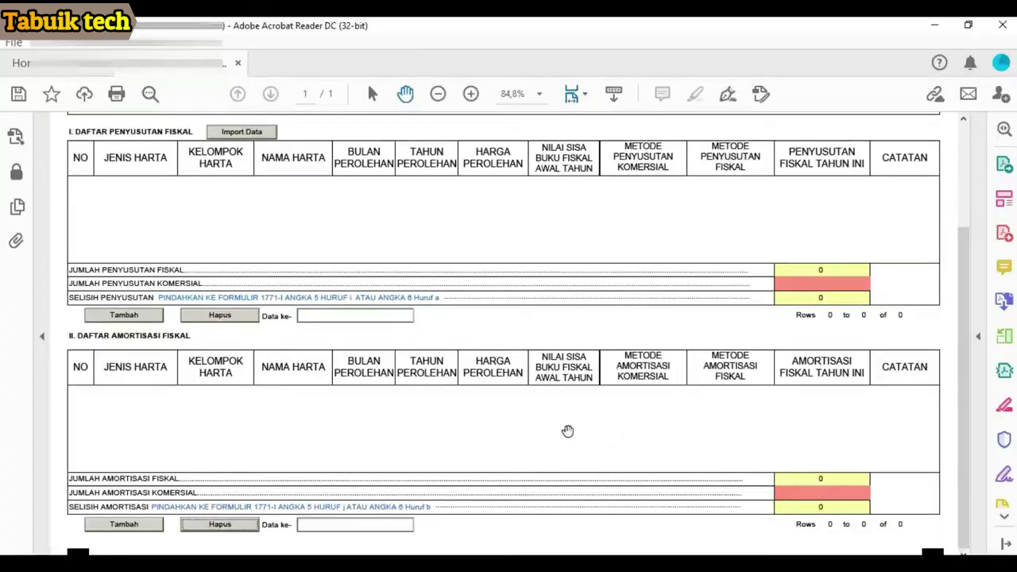
left_click(146, 527)
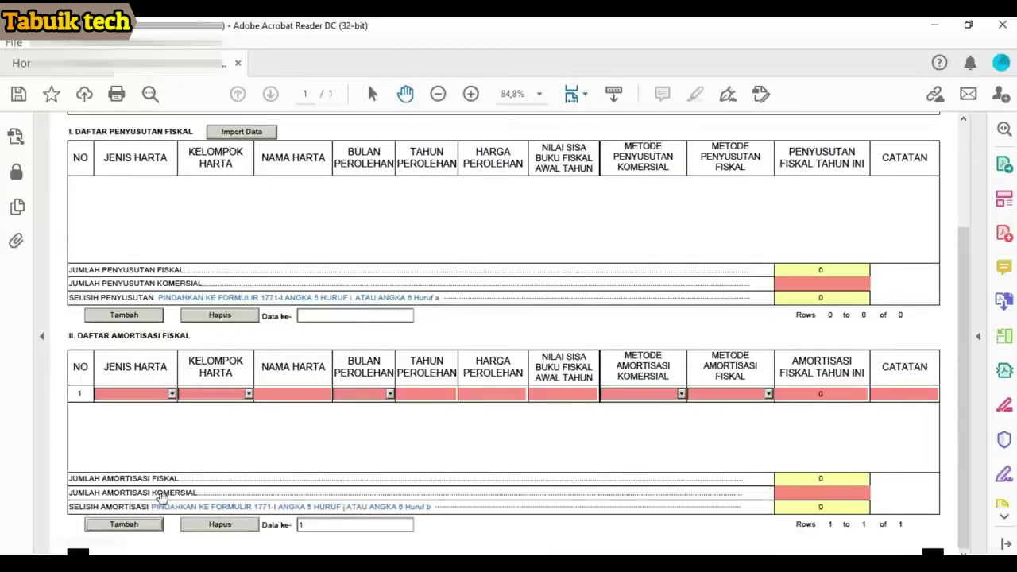
left_click(210, 527)
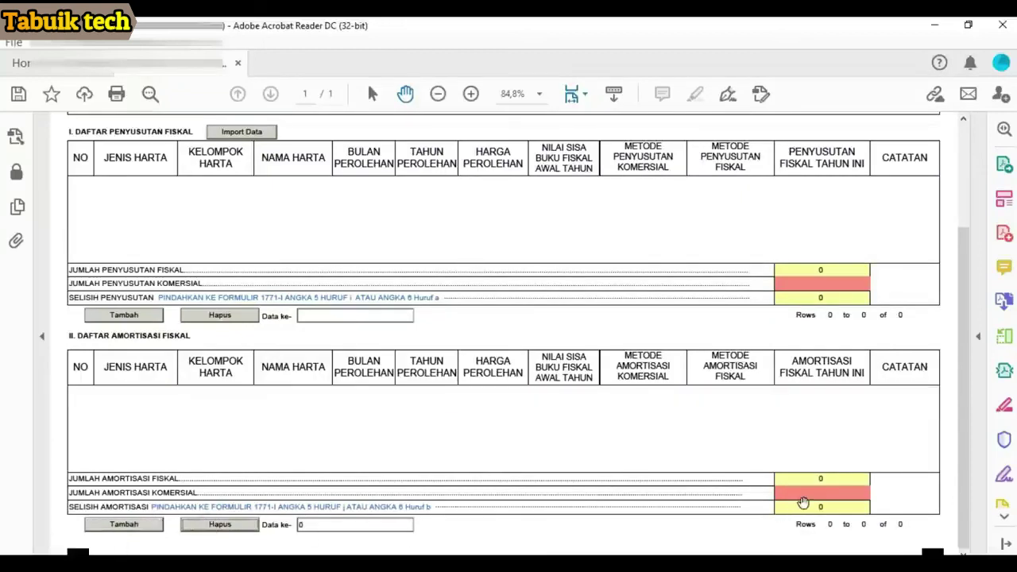
left_click(267, 237)
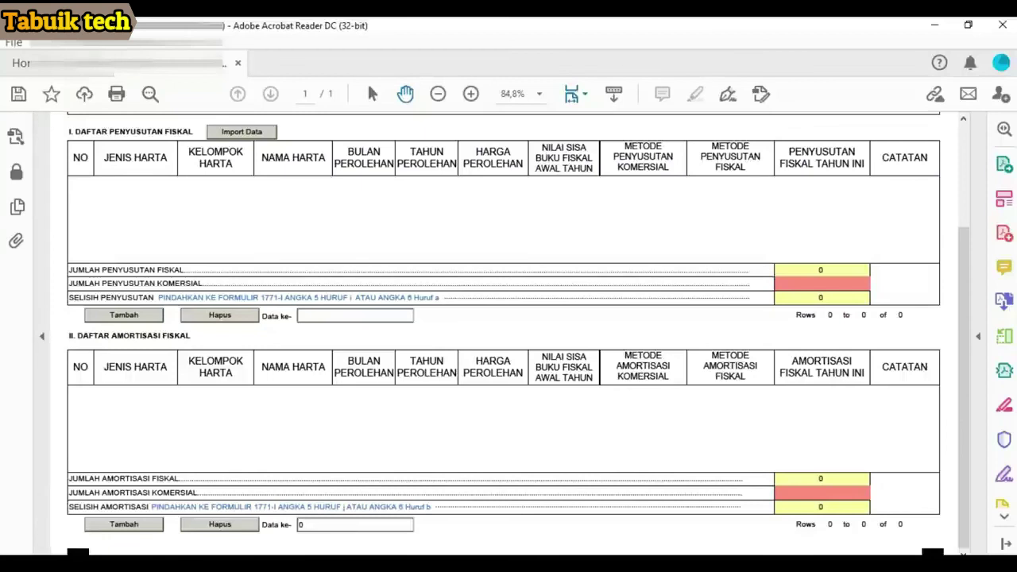
left_click(835, 500)
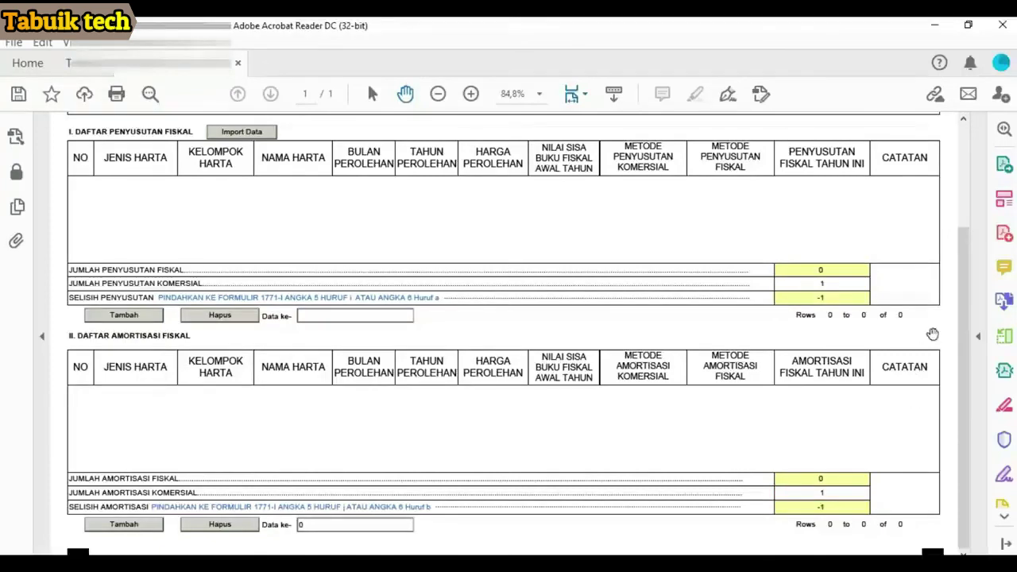
scroll(965, 317, "up", 4)
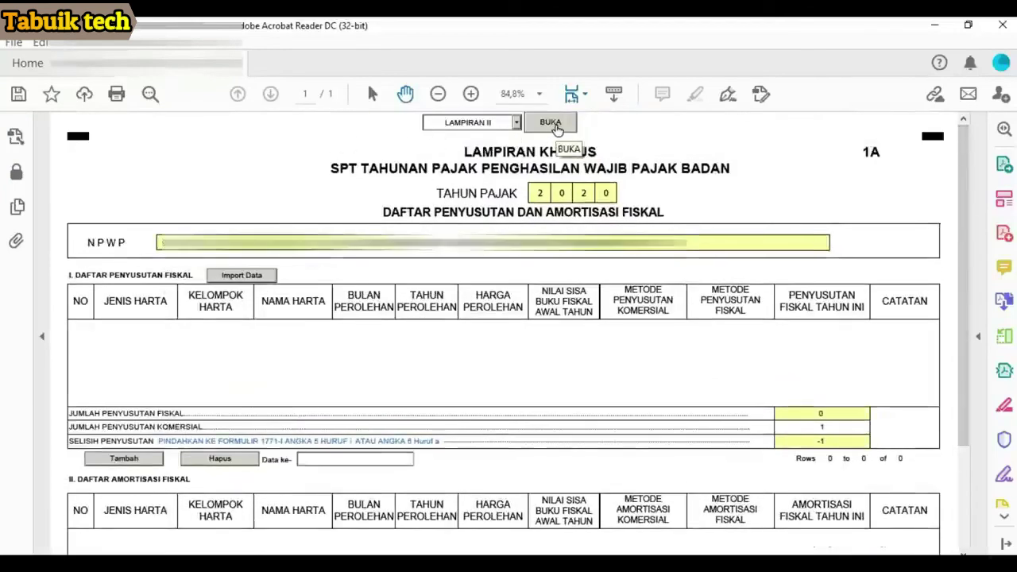
left_click(516, 125)
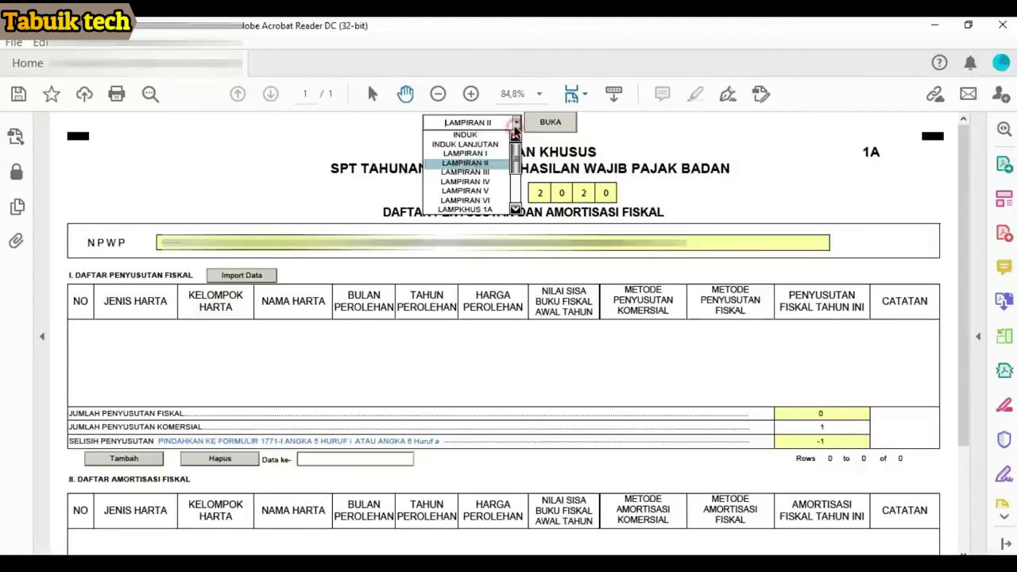
left_click(465, 135)
left_click(550, 122)
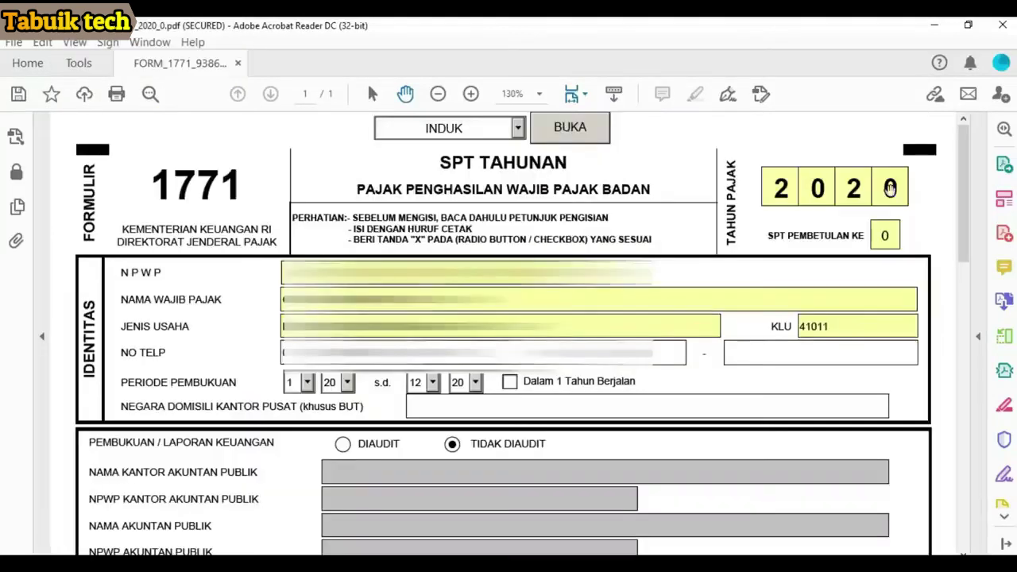
left_click_drag(963, 192, 963, 360)
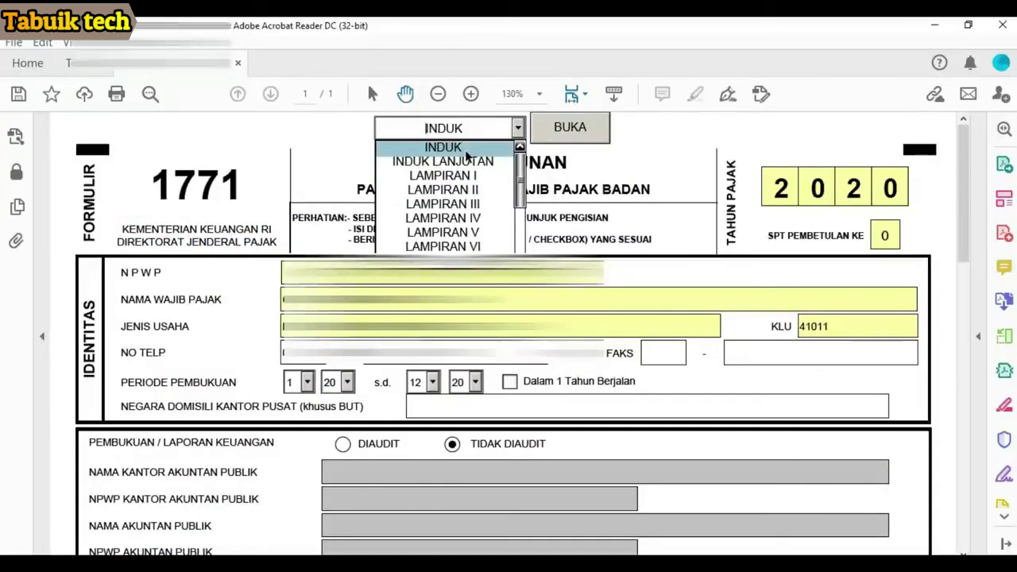
left_click(465, 191)
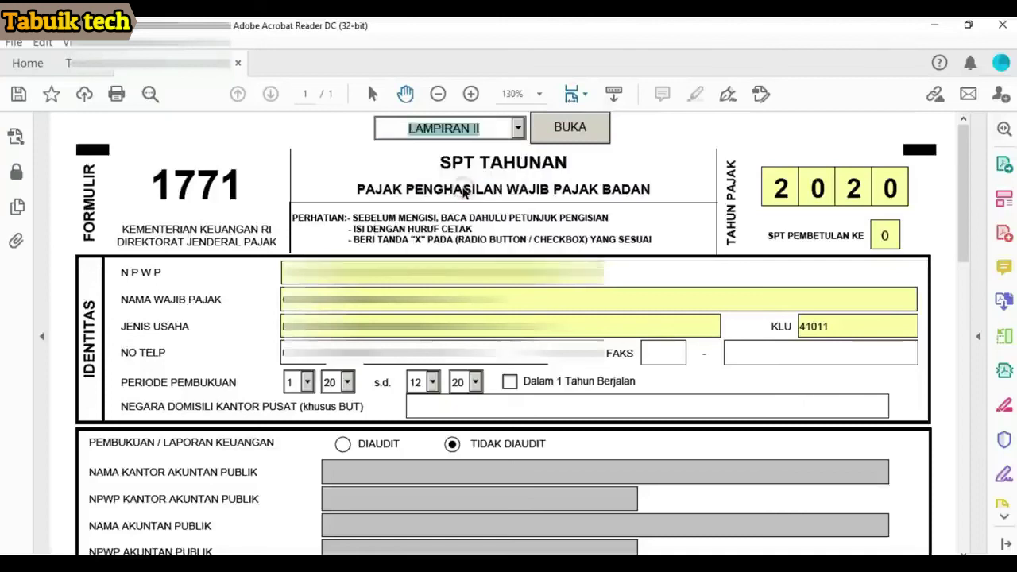
left_click(518, 129)
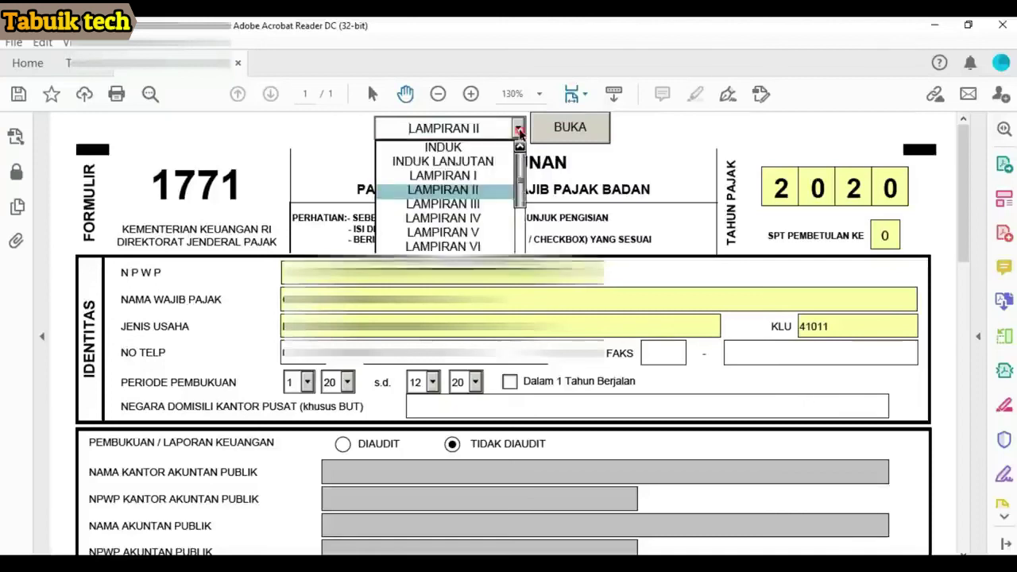
mouse_move(520, 177)
left_mouse_down()
mouse_move(523, 209)
mouse_move(523, 196)
left_mouse_up()
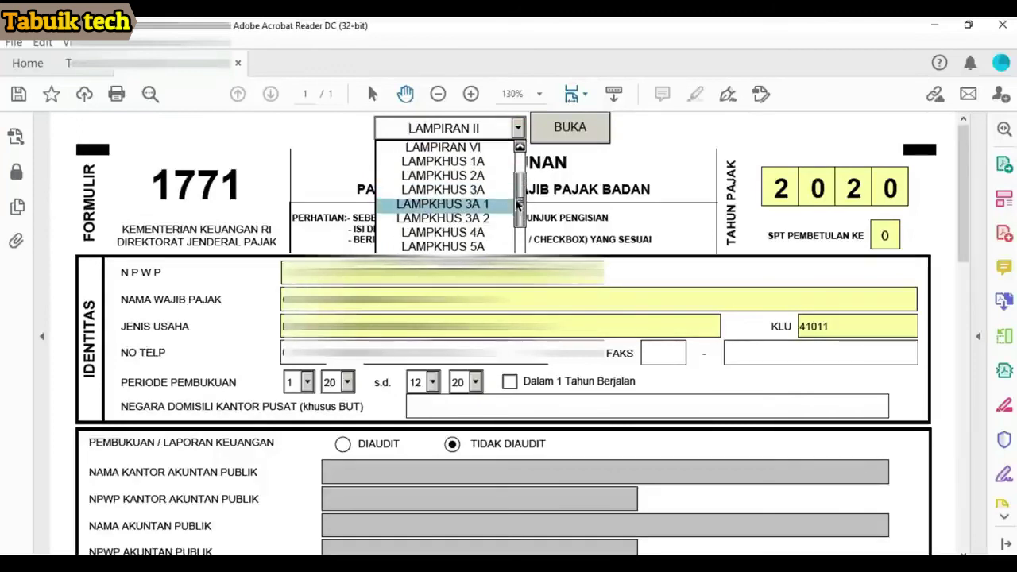
left_click(477, 161)
left_click(567, 130)
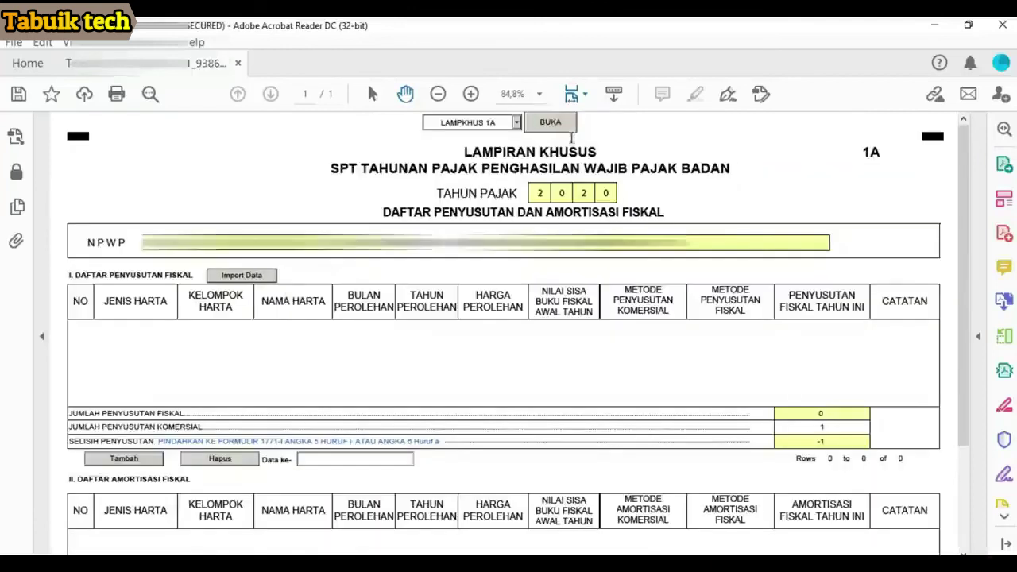
- Set Jumlah Penyusutan Komersial and Jumlah Amortisasi Komersial to 0 so both differences read 0
left_click(825, 428)
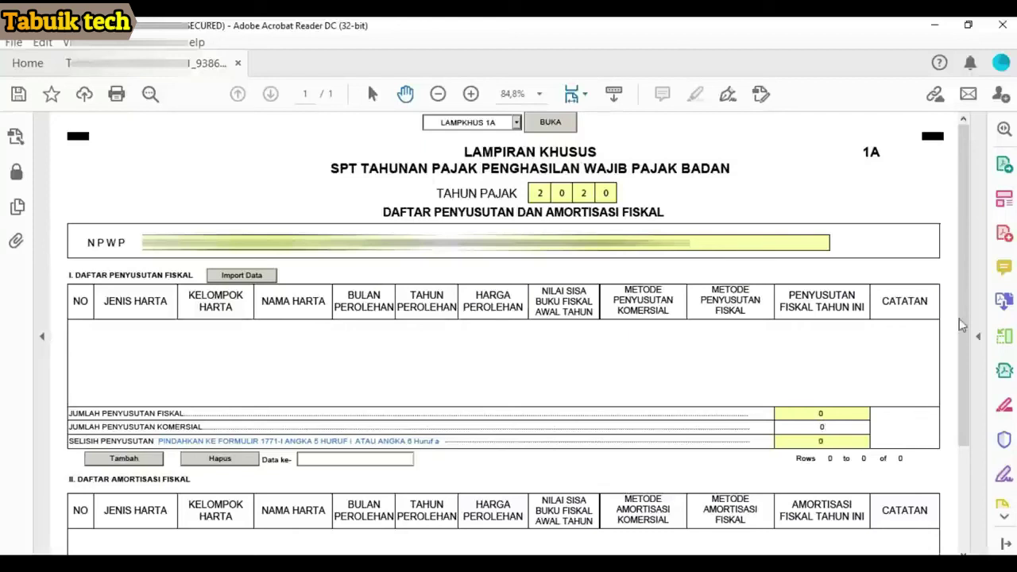
left_click_drag(967, 288, 963, 495)
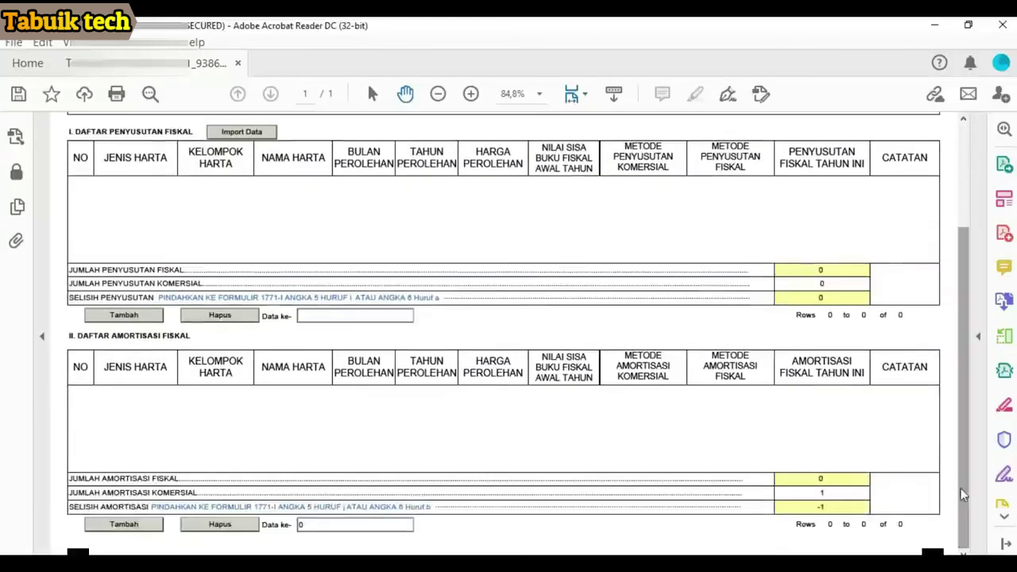
left_click(821, 493)
double_click(821, 493)
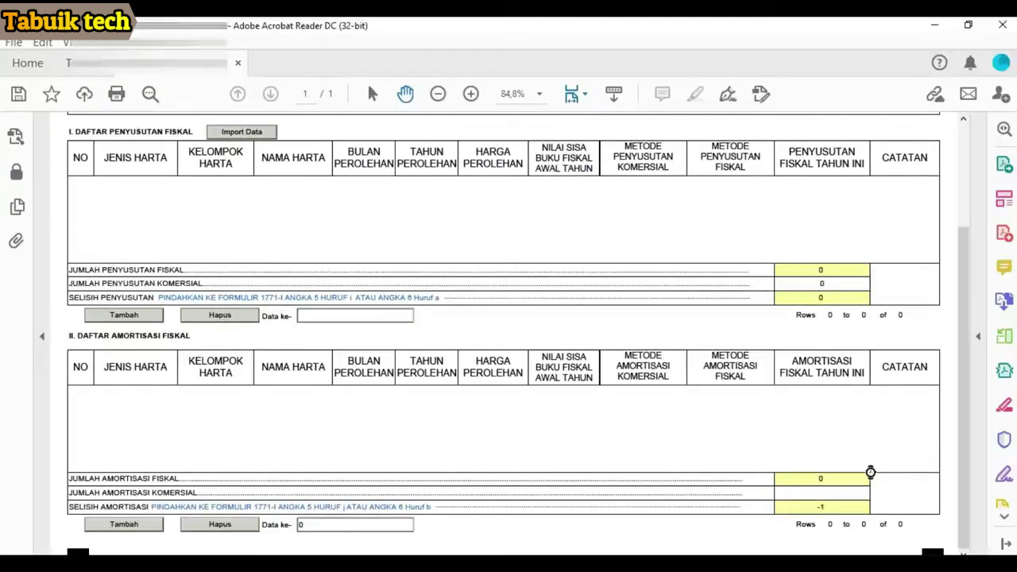
key("BackSpace")
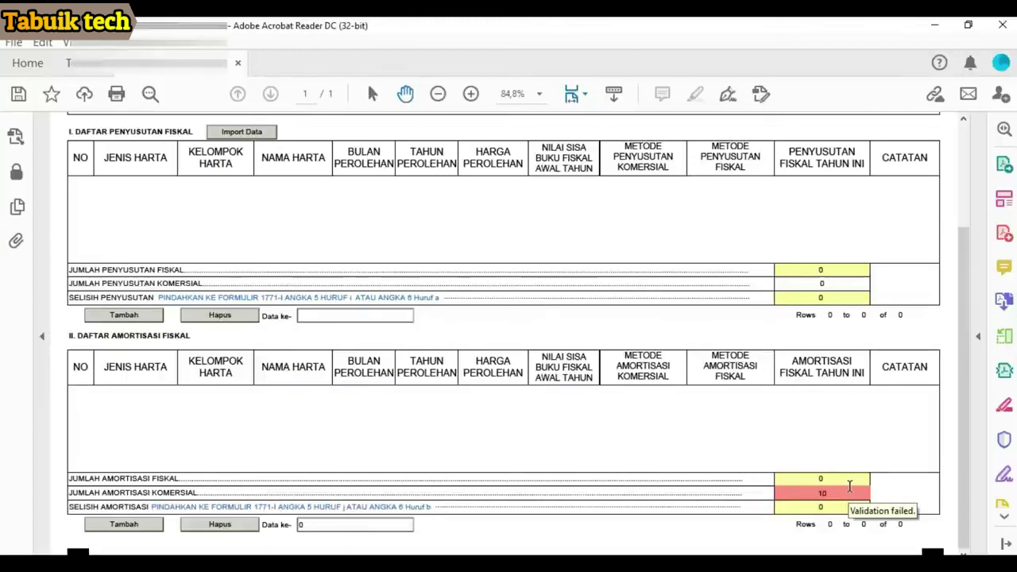
left_click(813, 423)
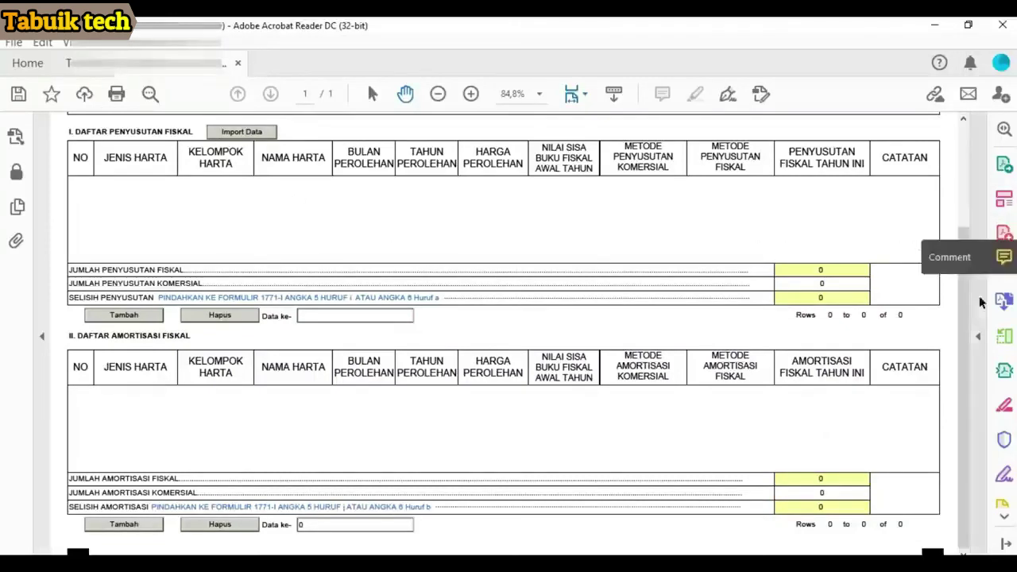
scroll(967, 331, "up", 3)
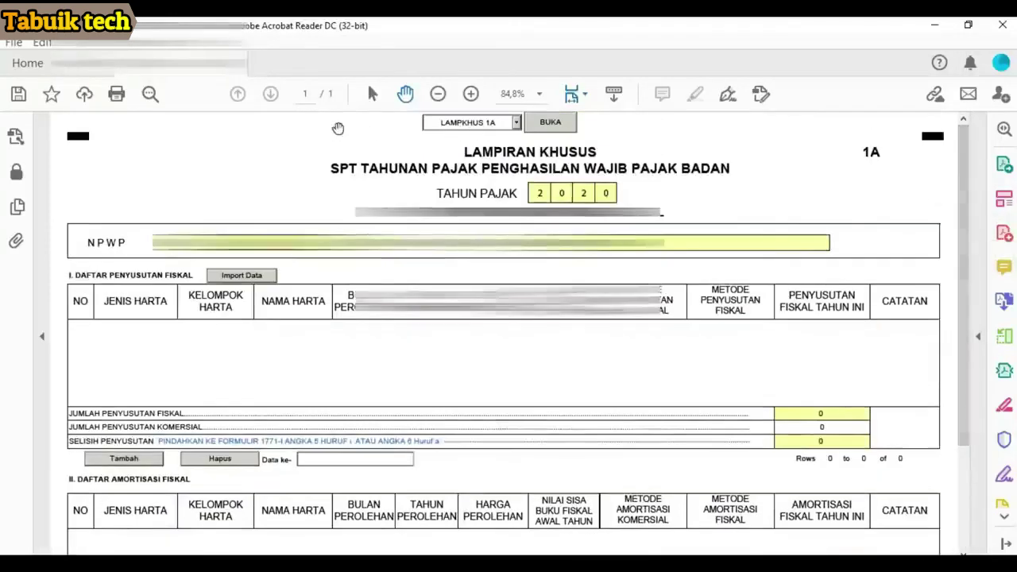
- Navigate from INDUK to INDUK LANJUTAN, then to the upload page's Kode Verifikasi field
left_click(517, 124)
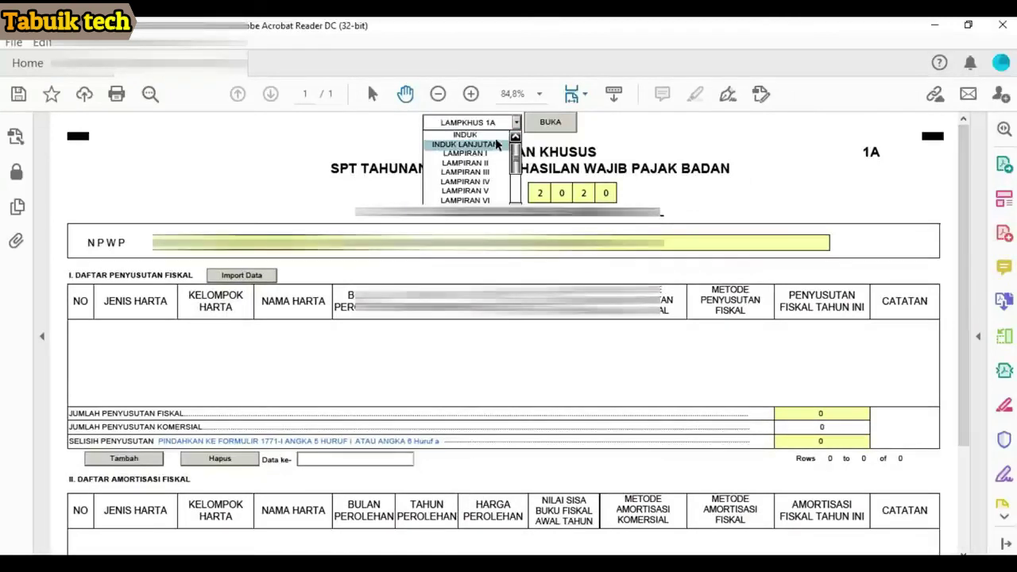
left_click(495, 142)
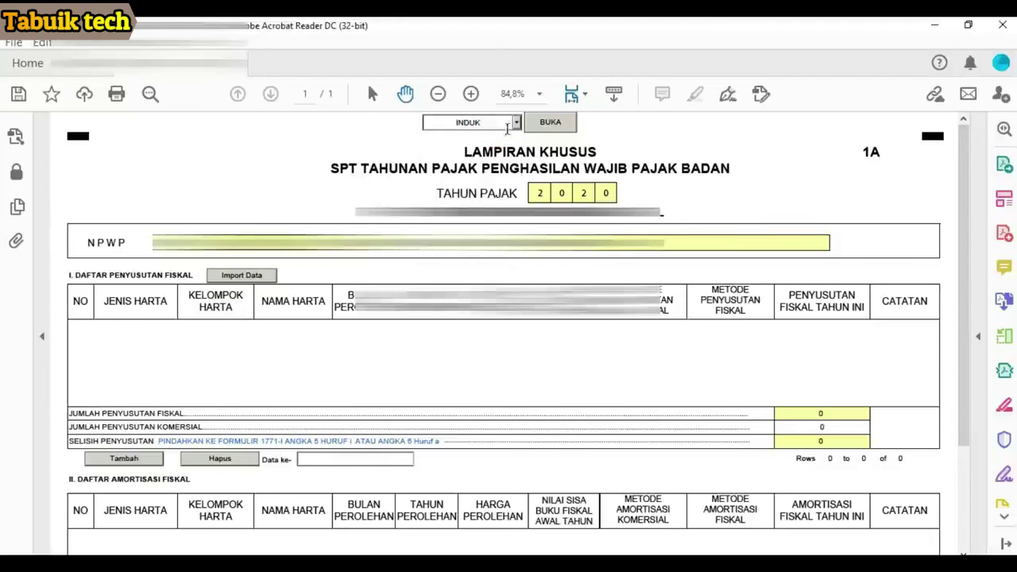
left_click(548, 122)
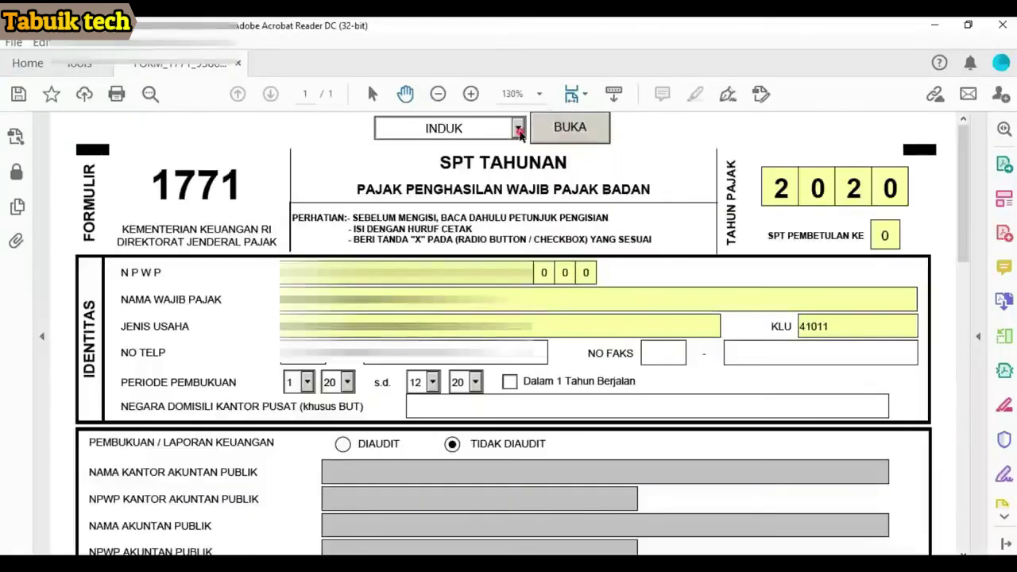
left_click(519, 129)
left_click(501, 158)
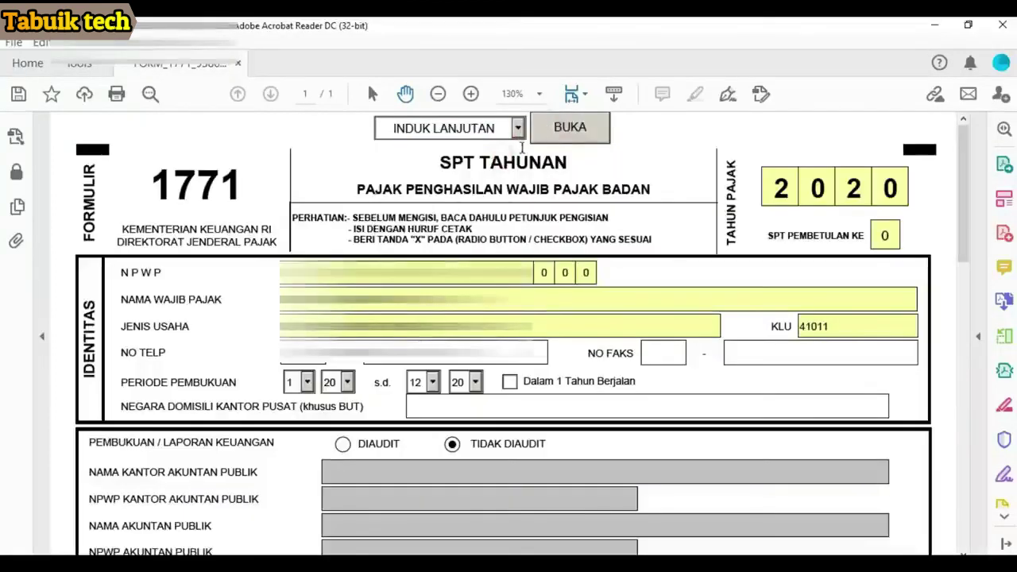
left_click(561, 134)
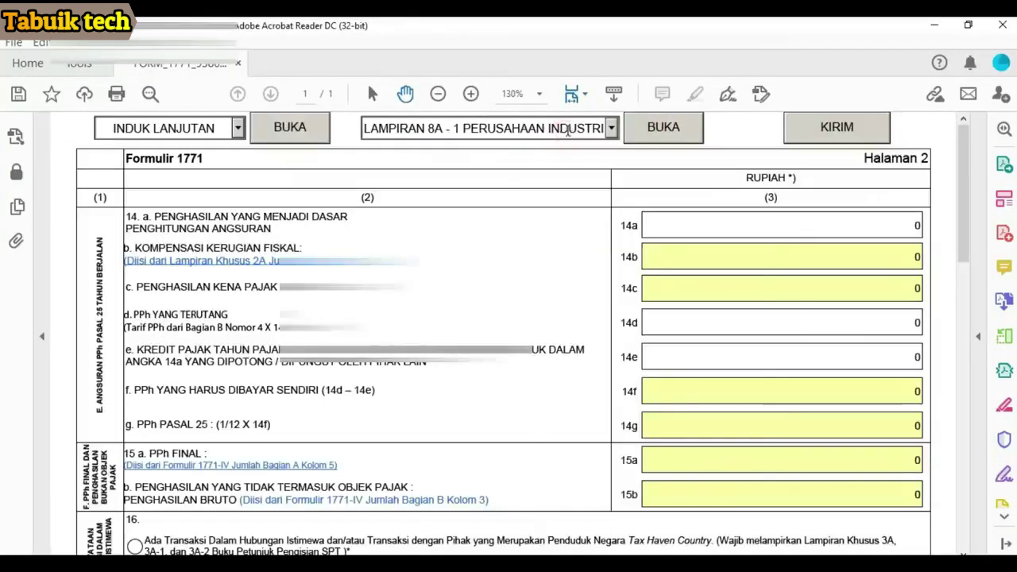
left_click(835, 129)
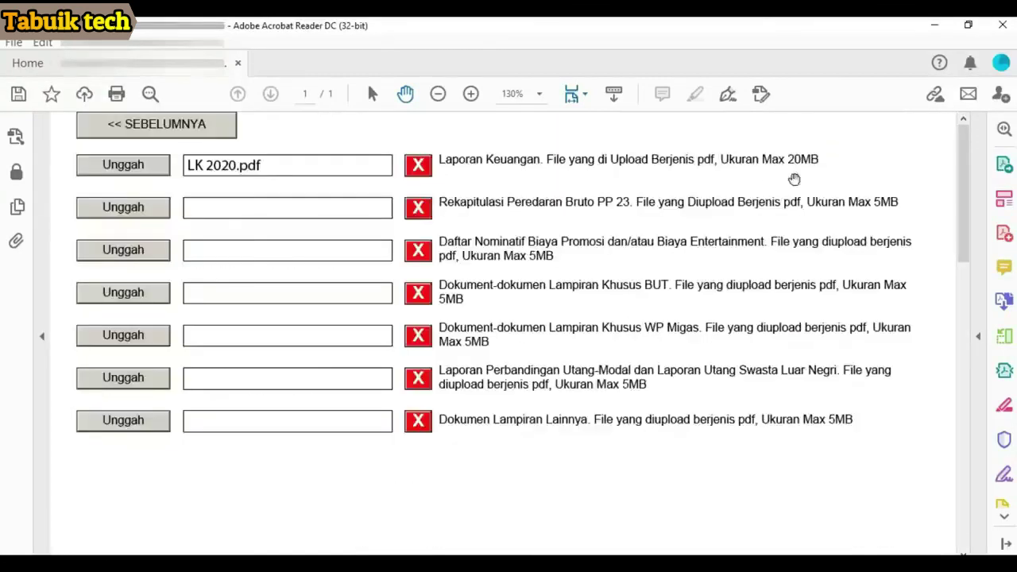
left_click_drag(965, 186, 956, 274)
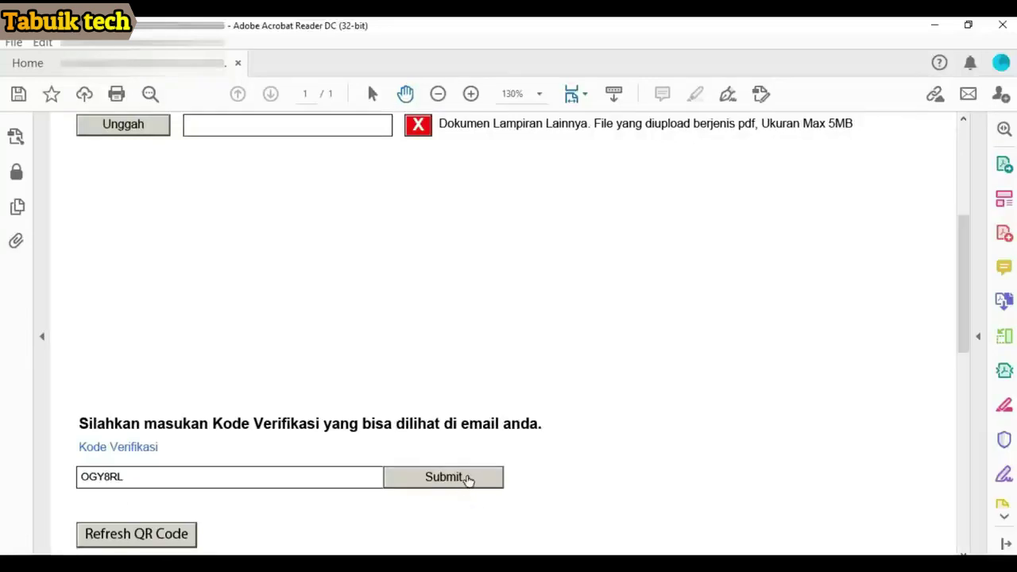
- Replace the Kode Verifikasi text with the code copied from the email and submit the 1771 return
left_click(467, 478)
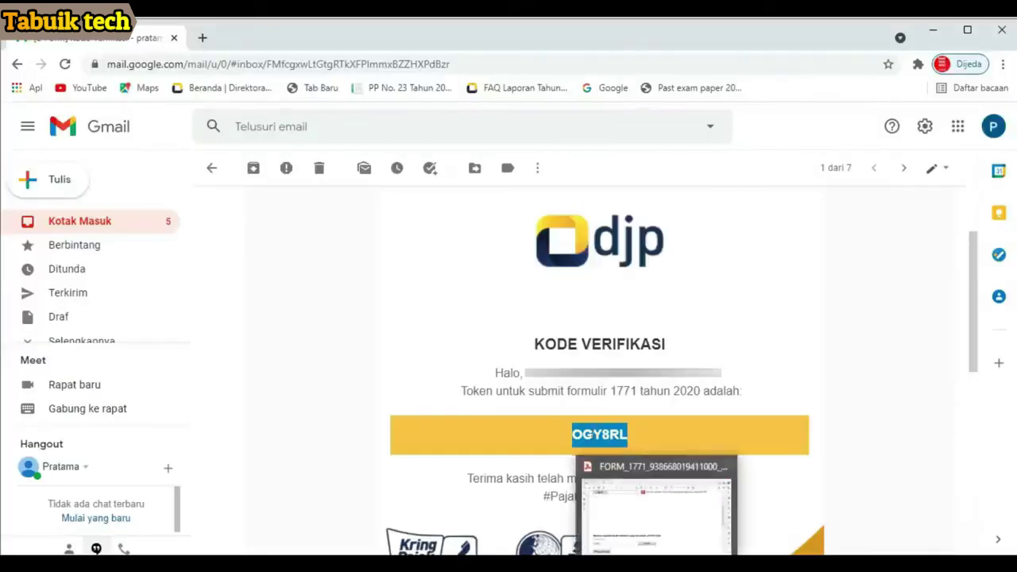
right_click(592, 434)
left_click(644, 443)
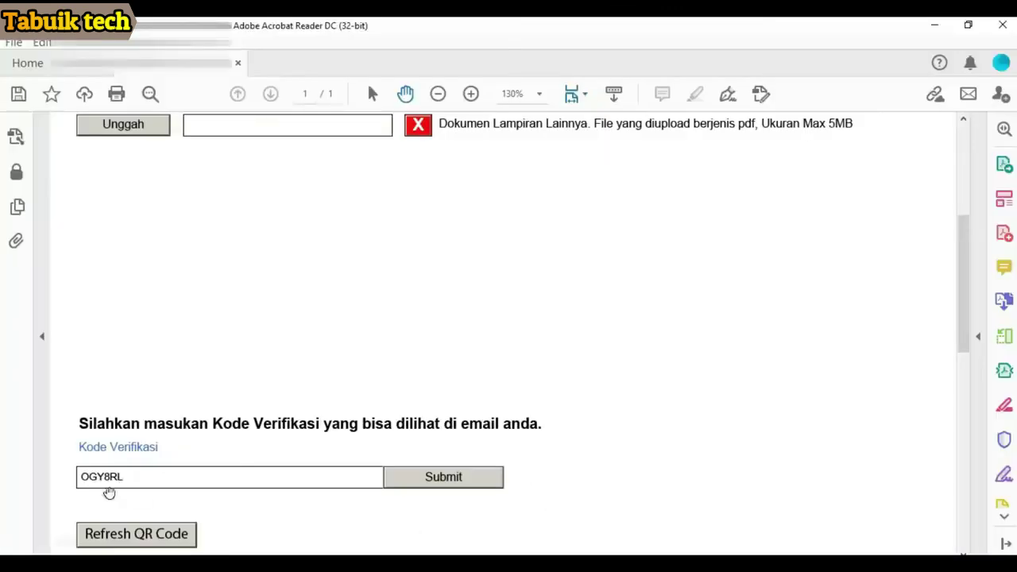
left_click_drag(141, 476, 50, 476)
key("ctrl+c")
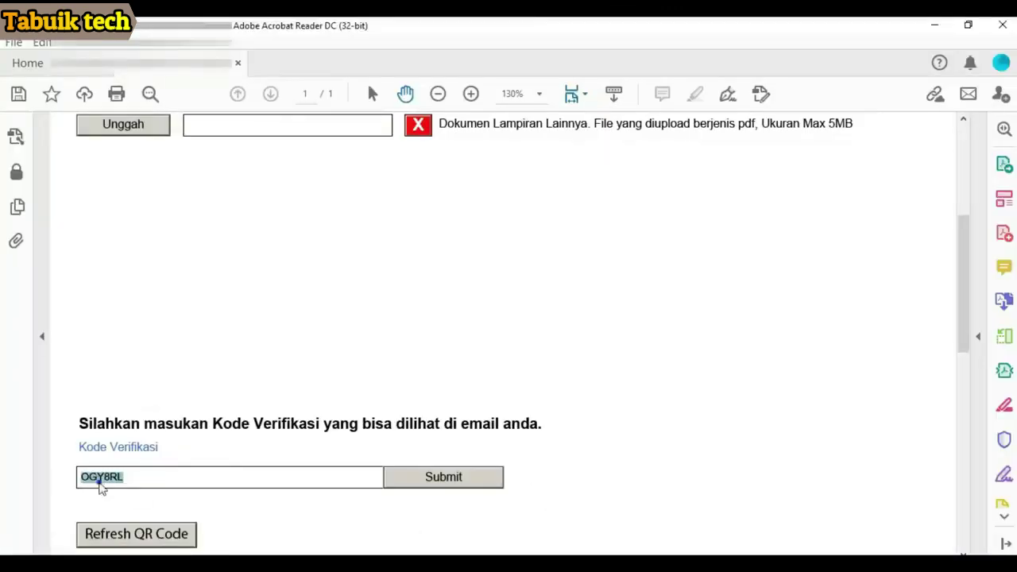
right_click(99, 482)
left_click(136, 448)
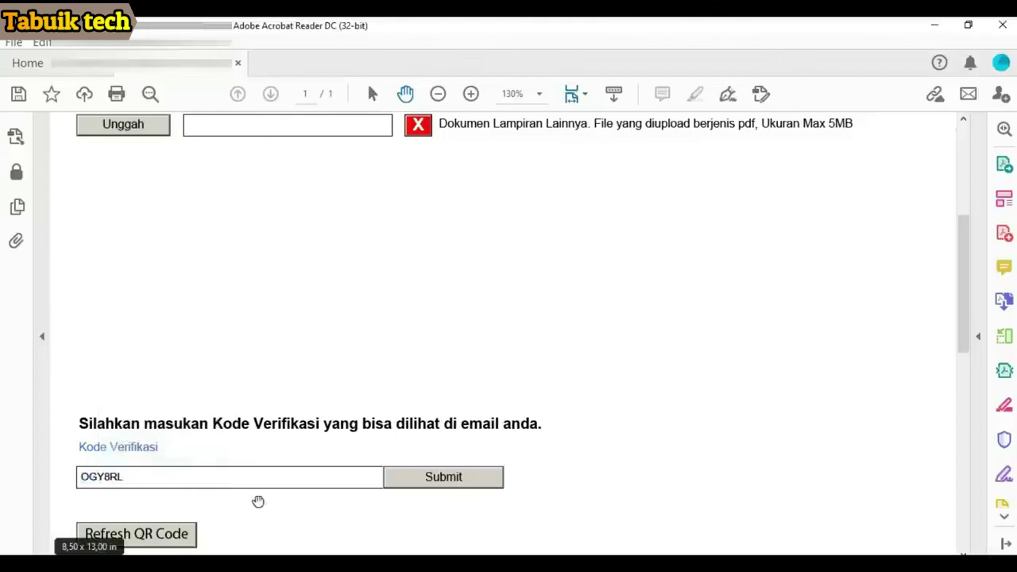
left_click(451, 479)
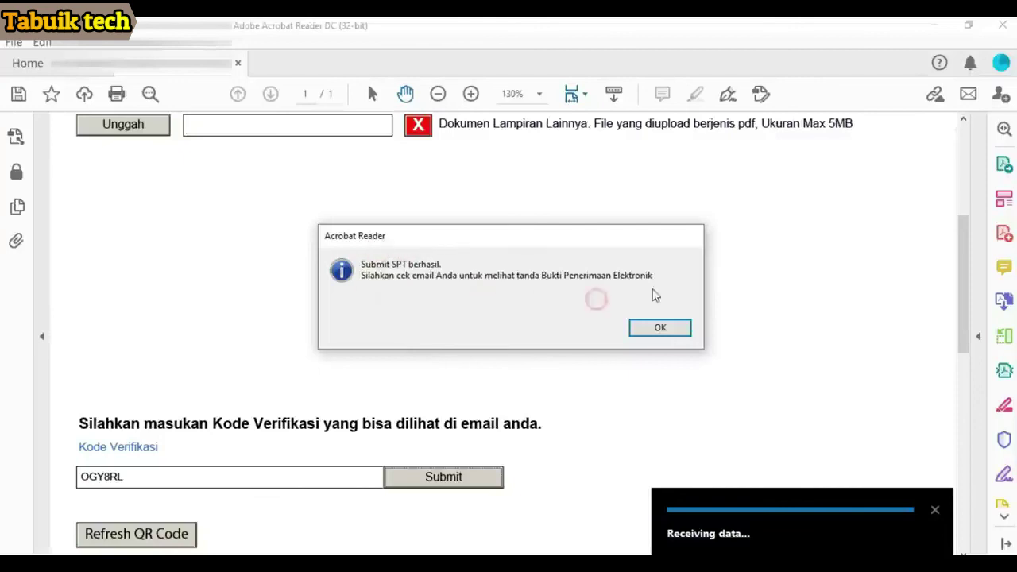
- Dismiss the success message and open the '[e-Form] Bukti Penerimaan Elektronik' email in Gmail
left_click(661, 331)
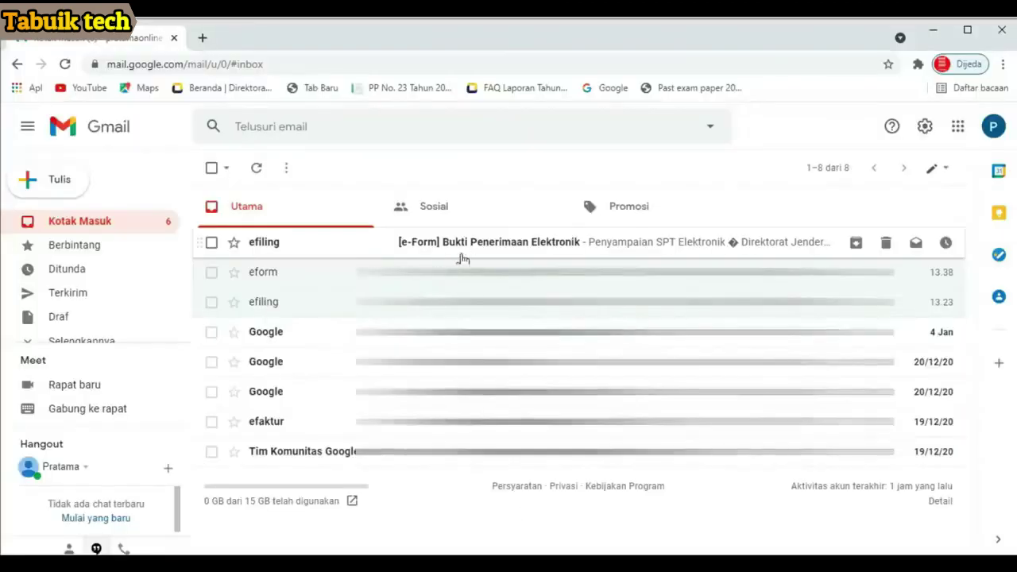
left_click(499, 246)
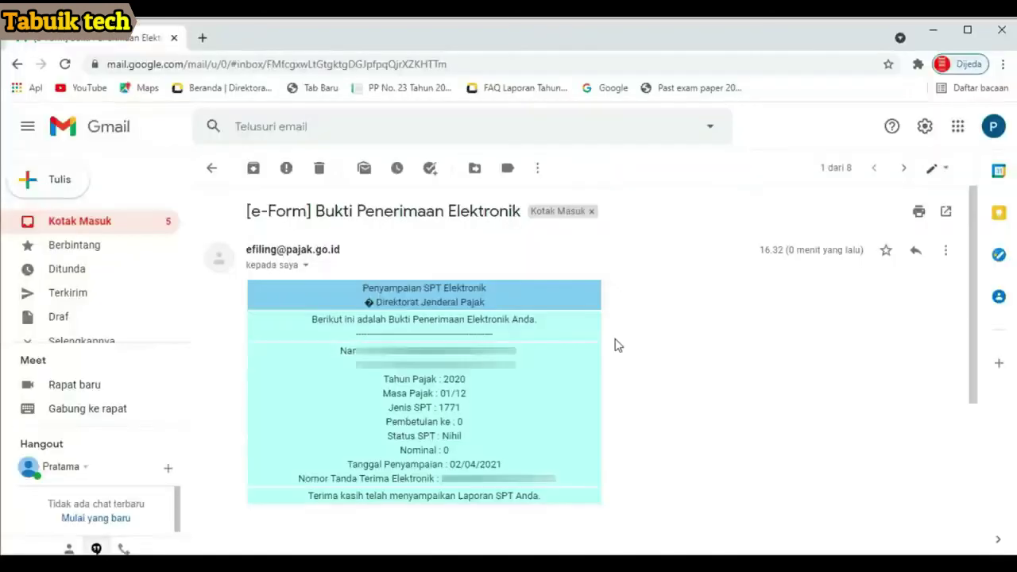
left_click(311, 328)
left_click(356, 324)
left_click(461, 327)
left_click(522, 322)
- Look over the electronic receipt email, then return to Acrobat Reader
left_click(482, 382)
left_click(482, 393)
left_click(481, 393)
left_click(482, 443)
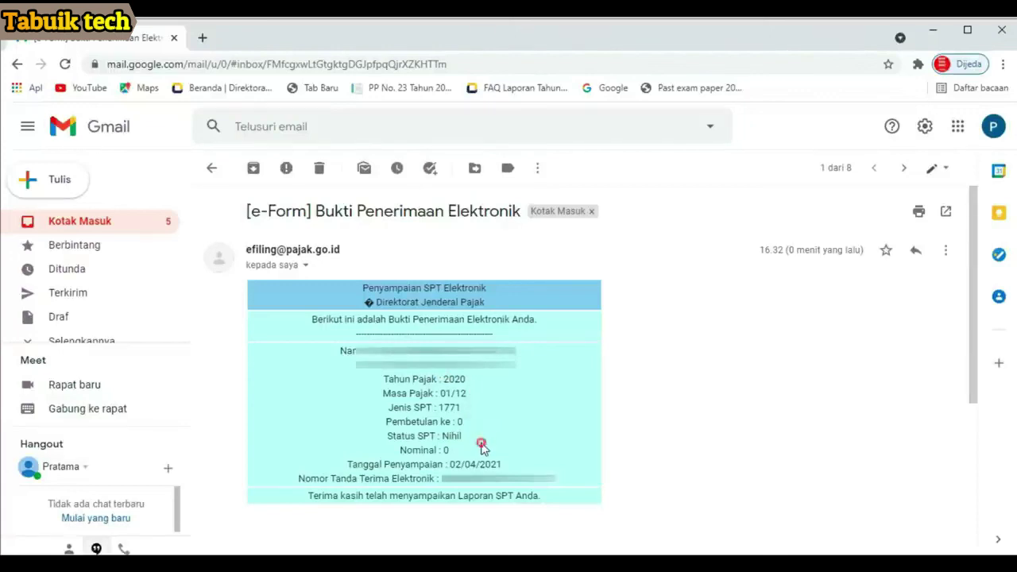
left_click(569, 470)
left_click(713, 453)
left_click(668, 438)
left_click(643, 418)
left_click(573, 427)
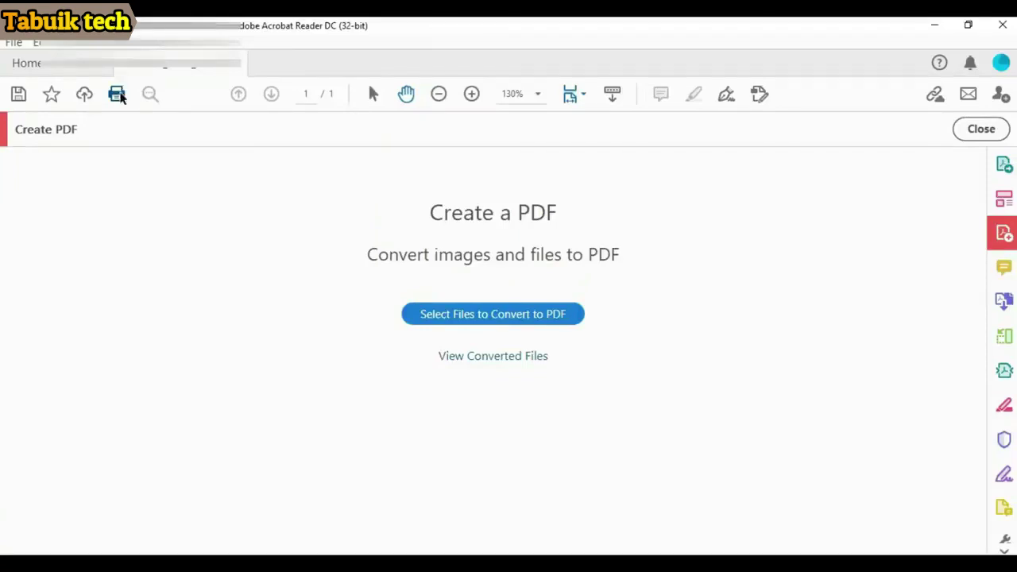
- Print to Microsoft Print to PDF, paging through the 26-page preview and back to page 1
left_click(119, 95)
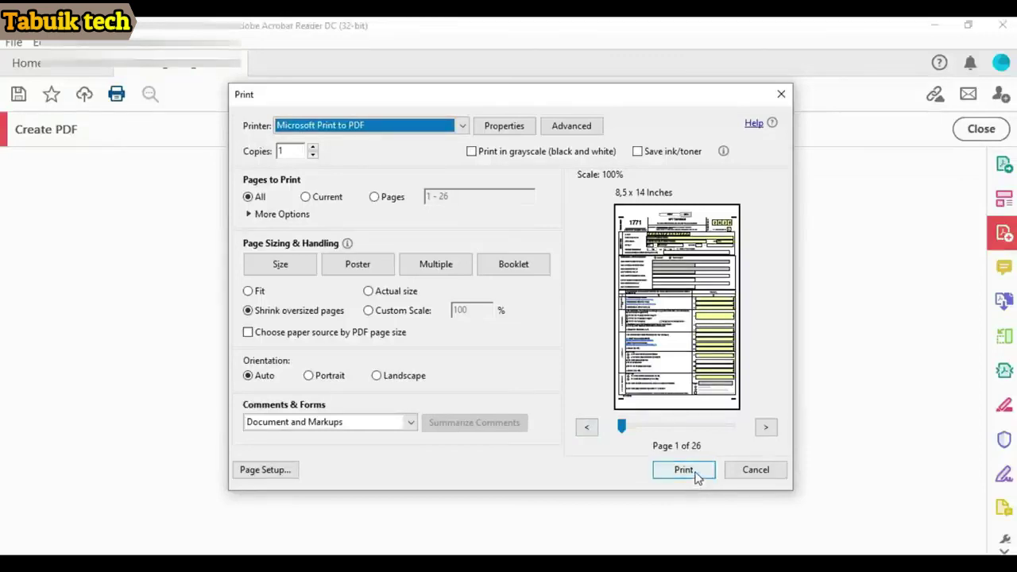
left_click(767, 428)
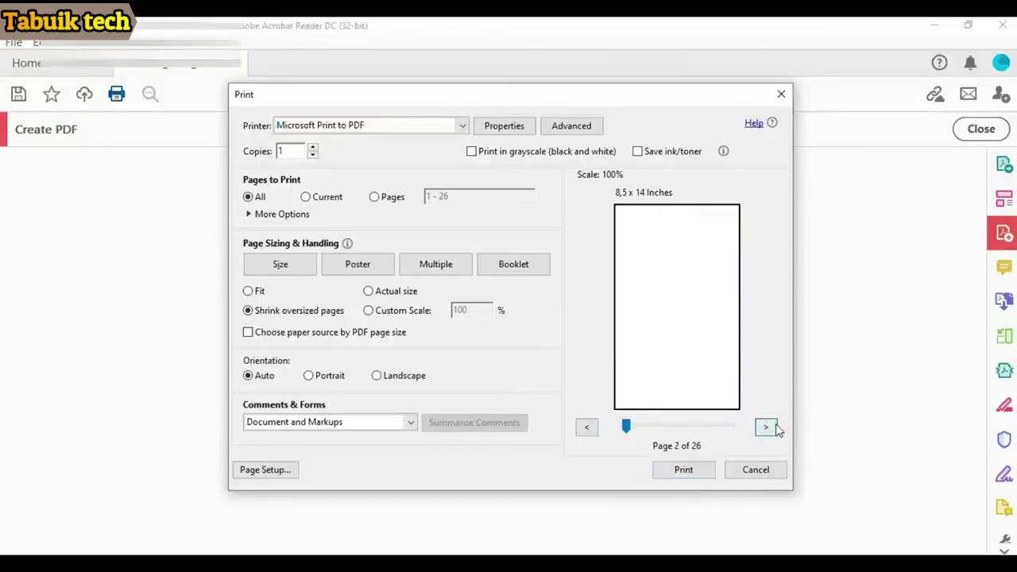
left_click(776, 428)
left_click(767, 427)
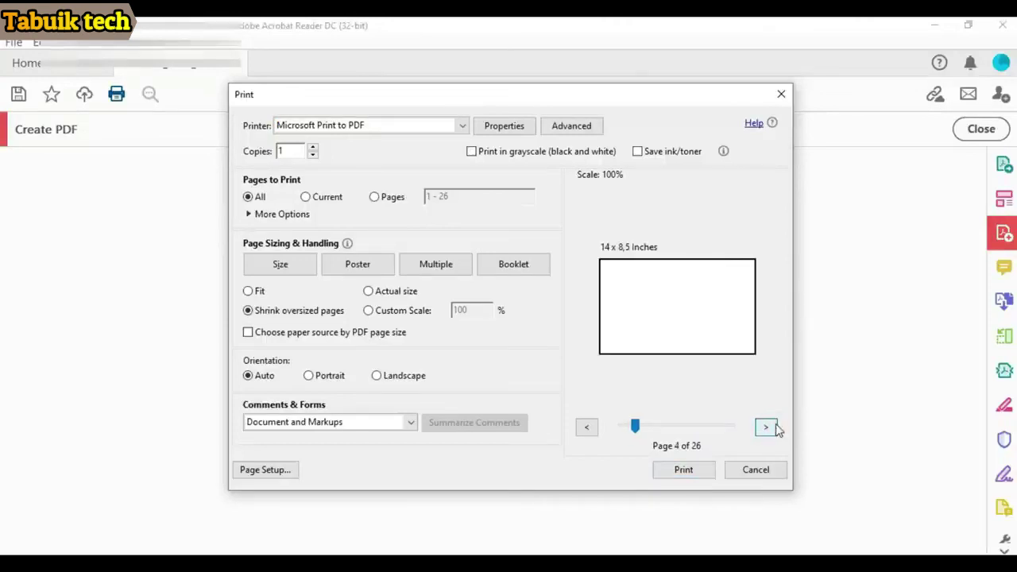
left_click(767, 427)
left_click(767, 428)
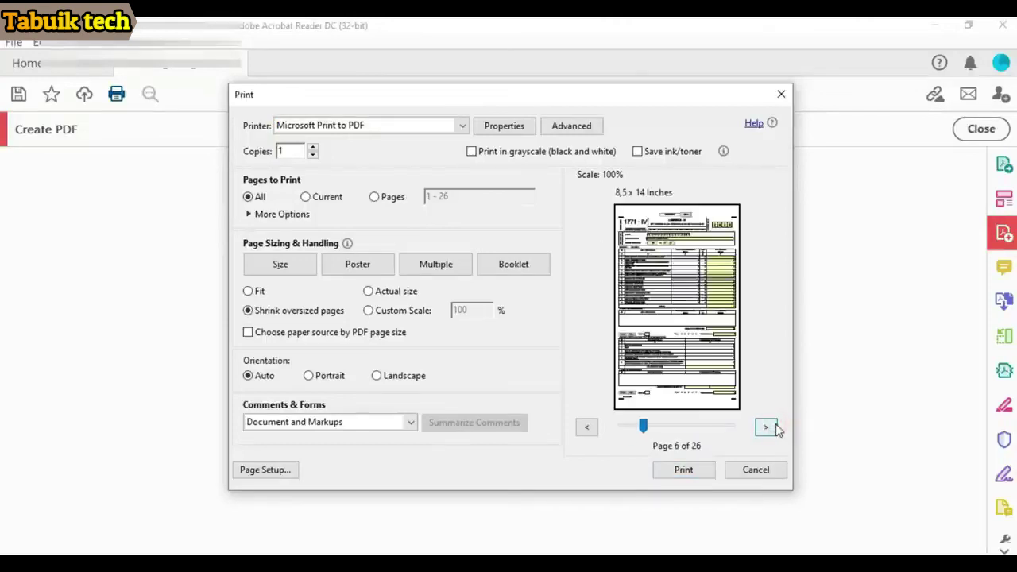
left_click(767, 427)
left_click(775, 428)
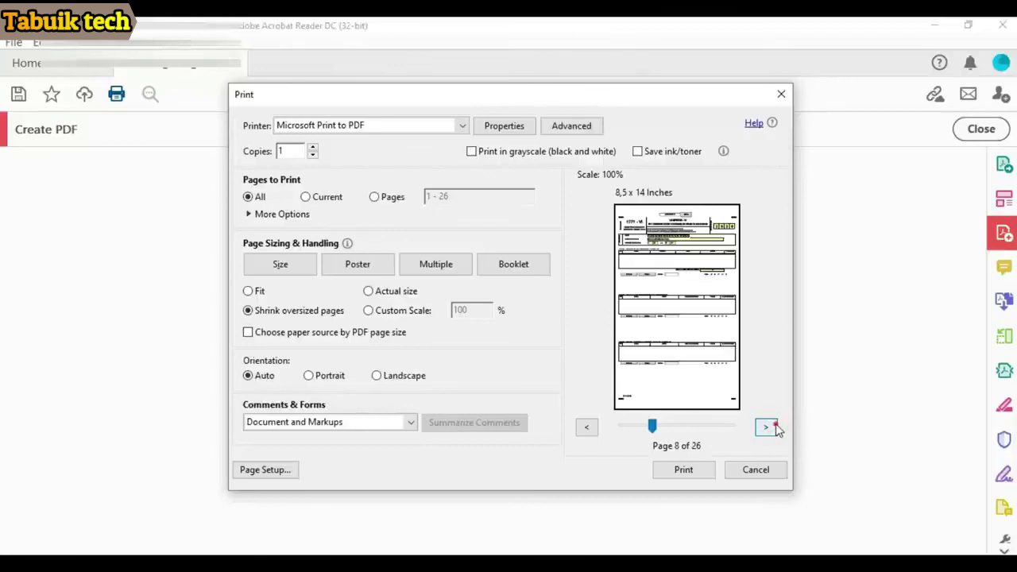
left_click(775, 428)
left_click(775, 428)
left_click(767, 427)
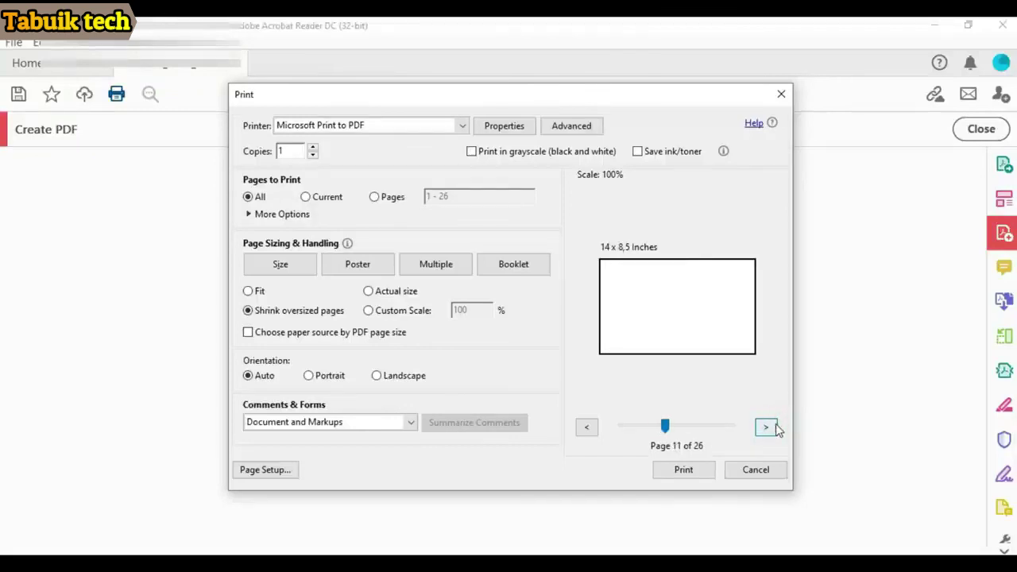
left_click(767, 427)
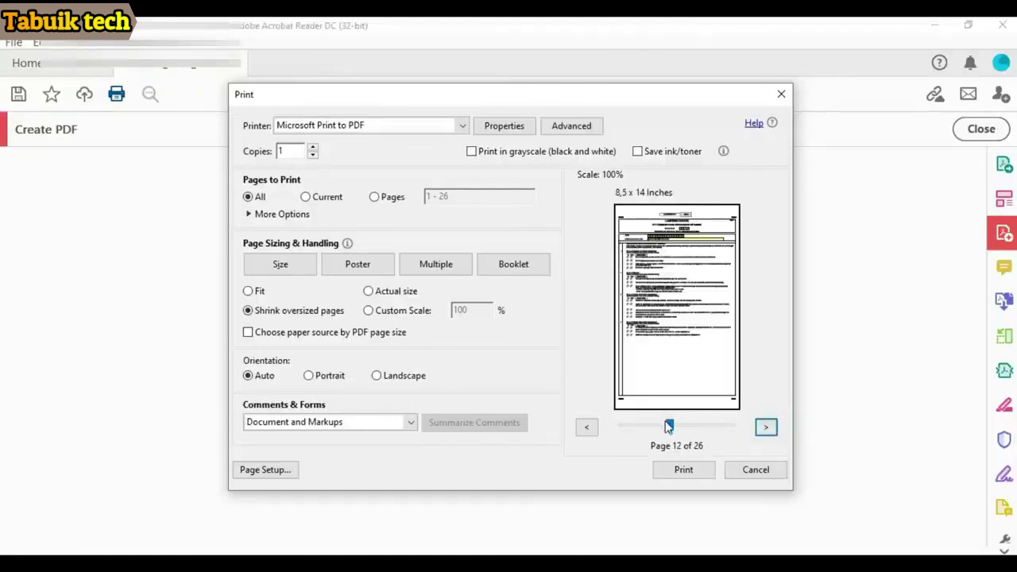
left_click_drag(670, 427, 604, 438)
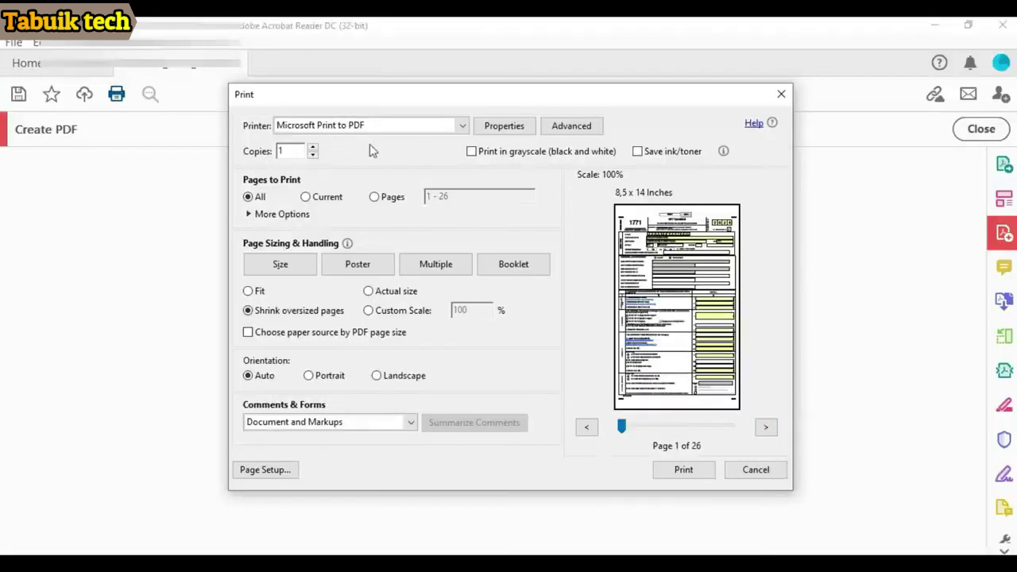
- Print all 26 pages to a PDF saved as 'SPT 1771 PT. PAKAI E FORM PDF'
left_click(682, 471)
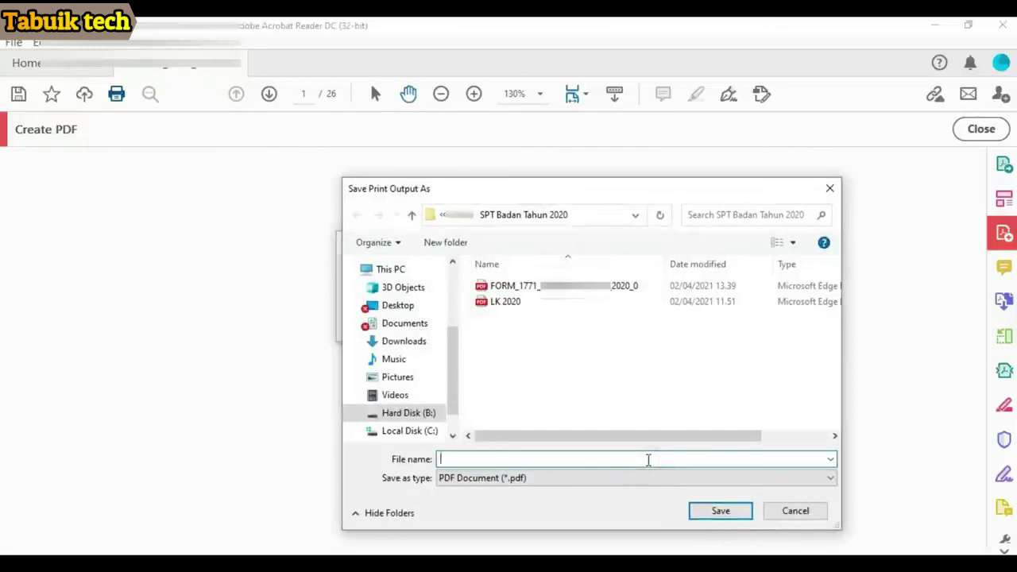
type("SP")
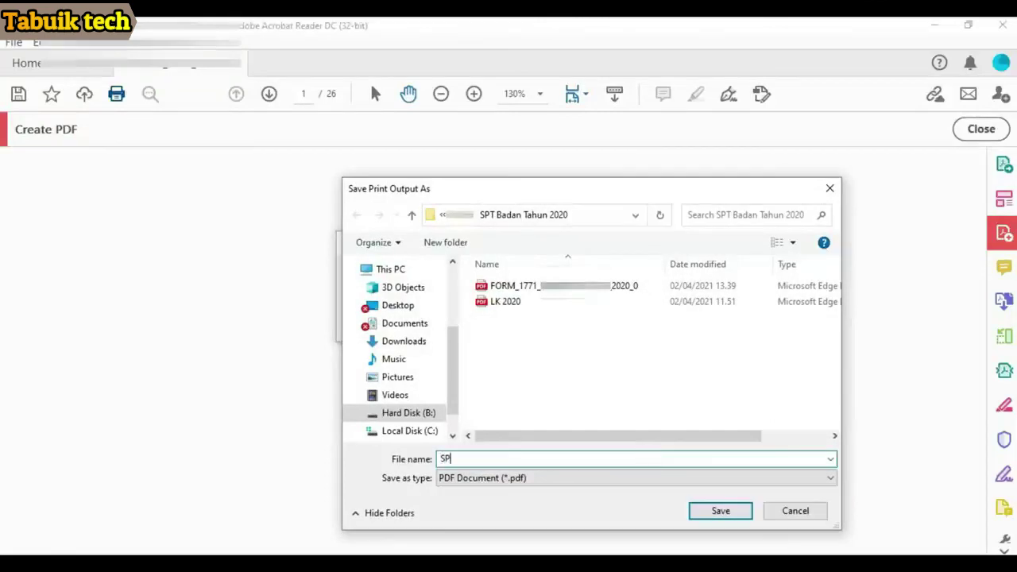
type("T 1771 PT.")
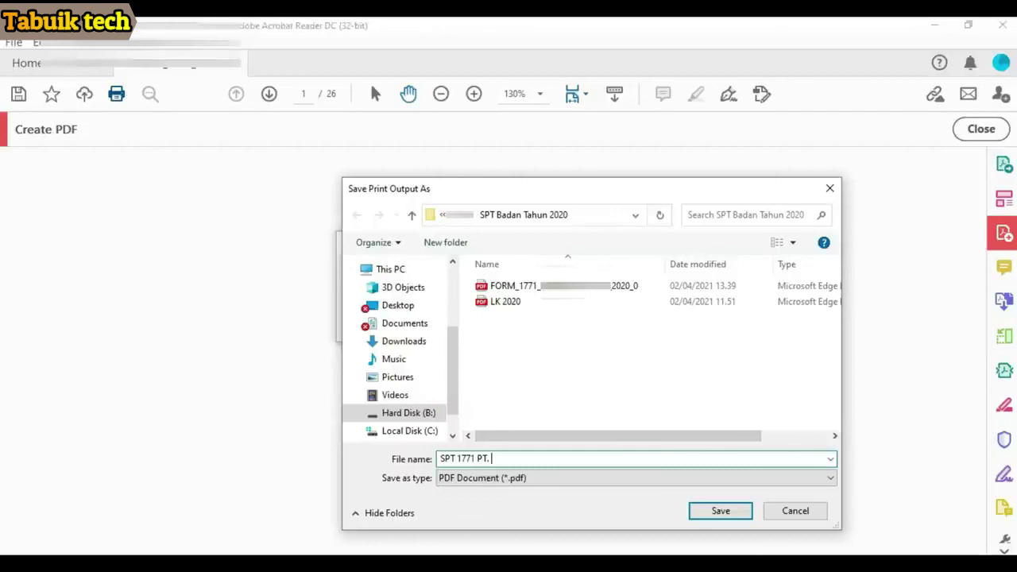
type("PAKAI E FORM PDF")
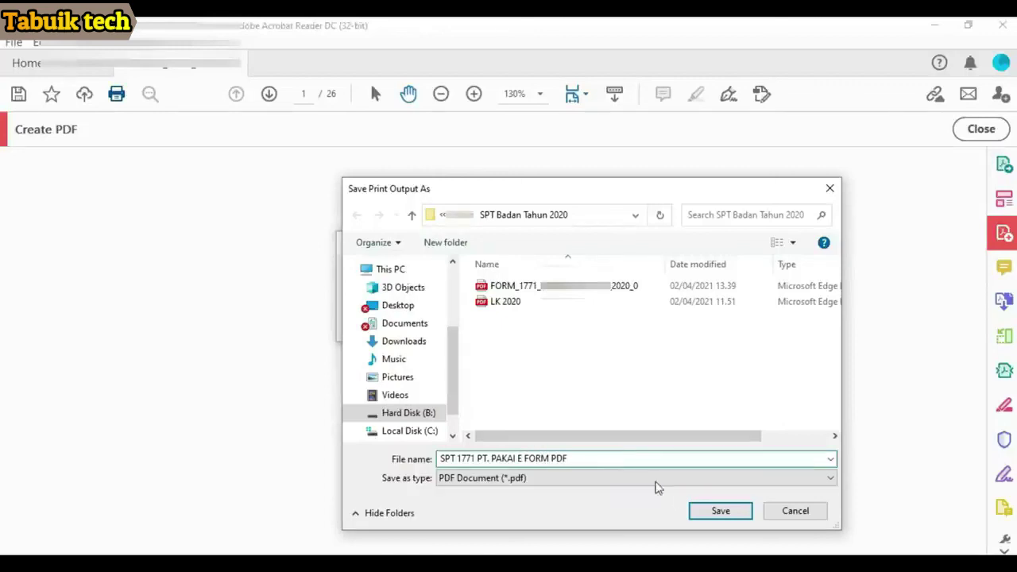
left_click(699, 511)
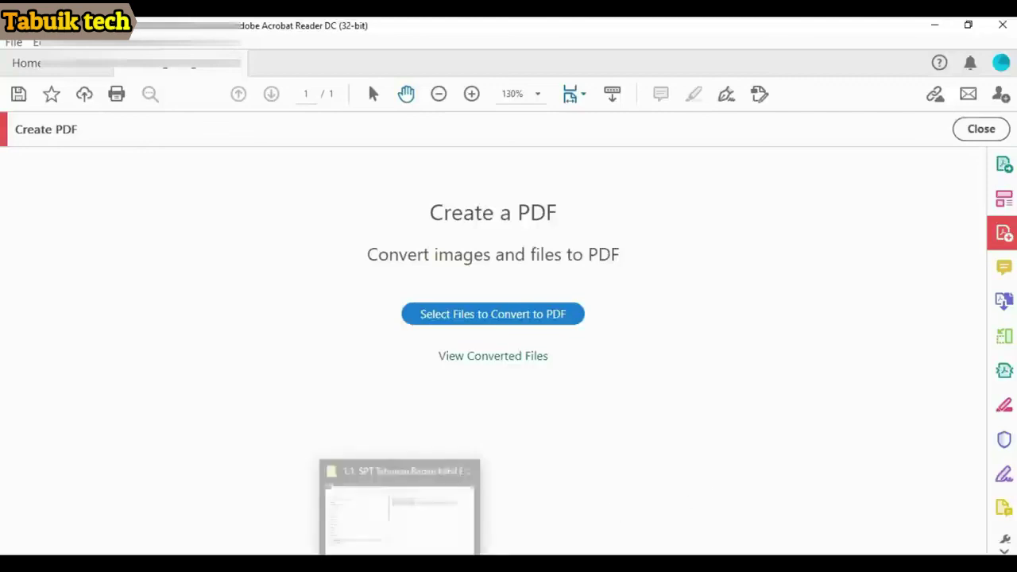
- Switch to File Explorer and open SPT Badan Tahun 2020 from Quick access
left_click(401, 549)
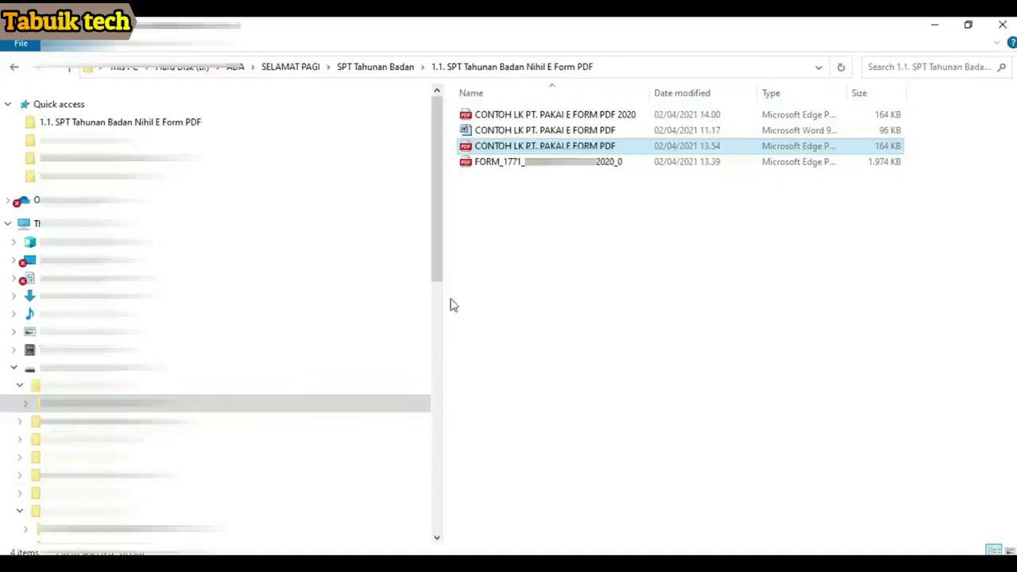
left_click(191, 159)
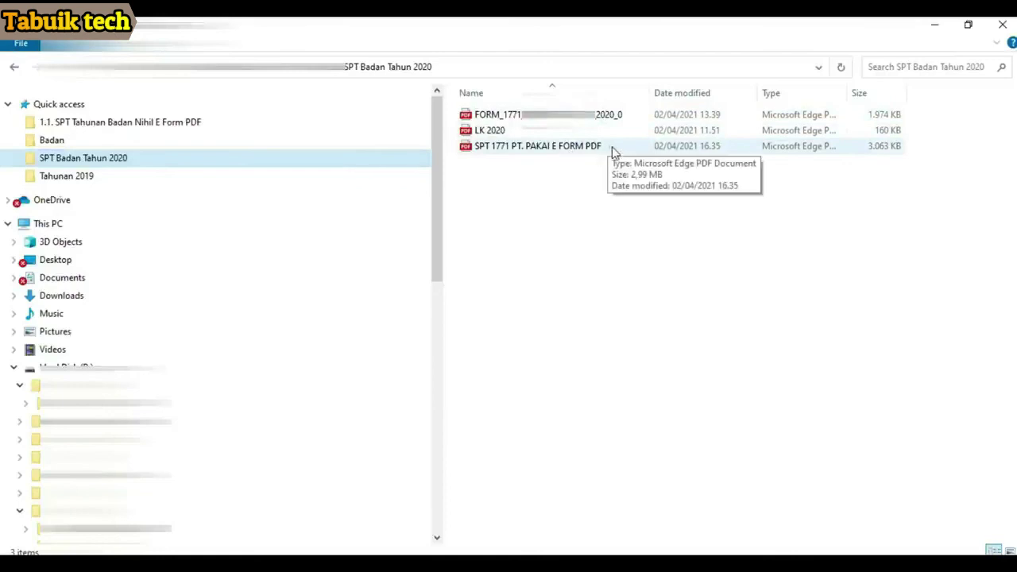
- Open SPT 1771 PT. PAKAI E FORM PDF in Edge and check its first pages
double_click(612, 146)
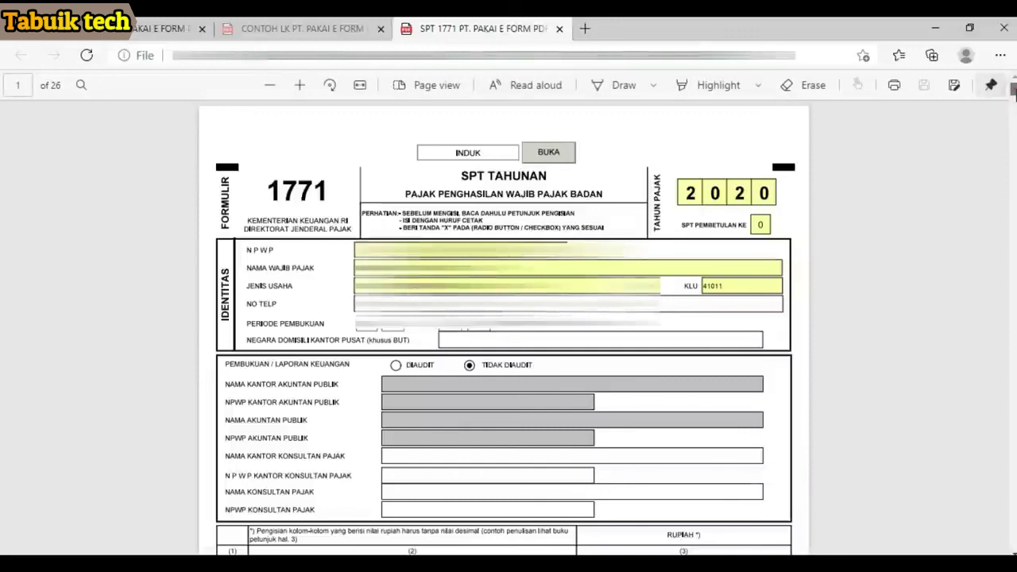
scroll(996, 119, "down", 2)
scroll(996, 127, "up", 2)
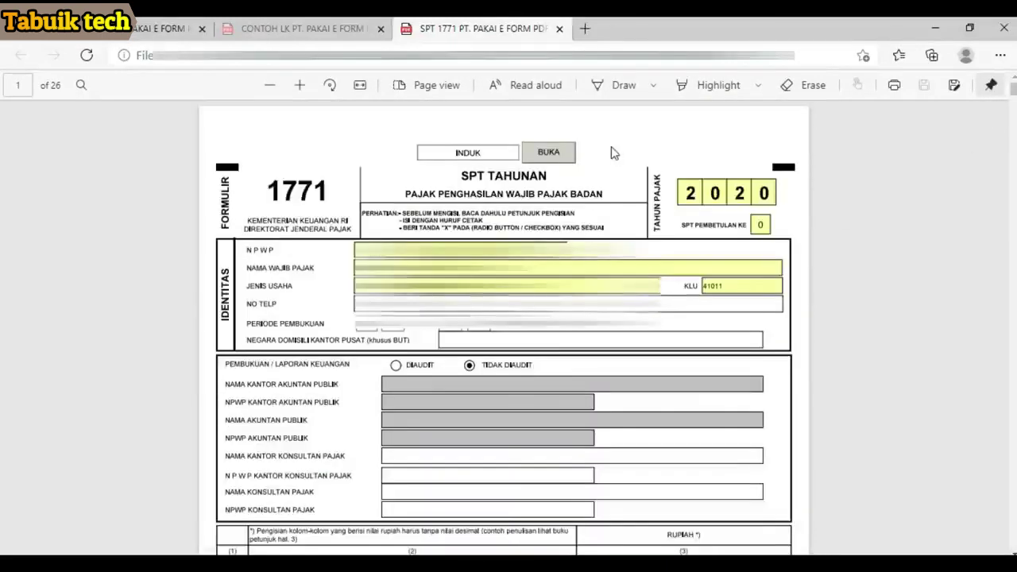